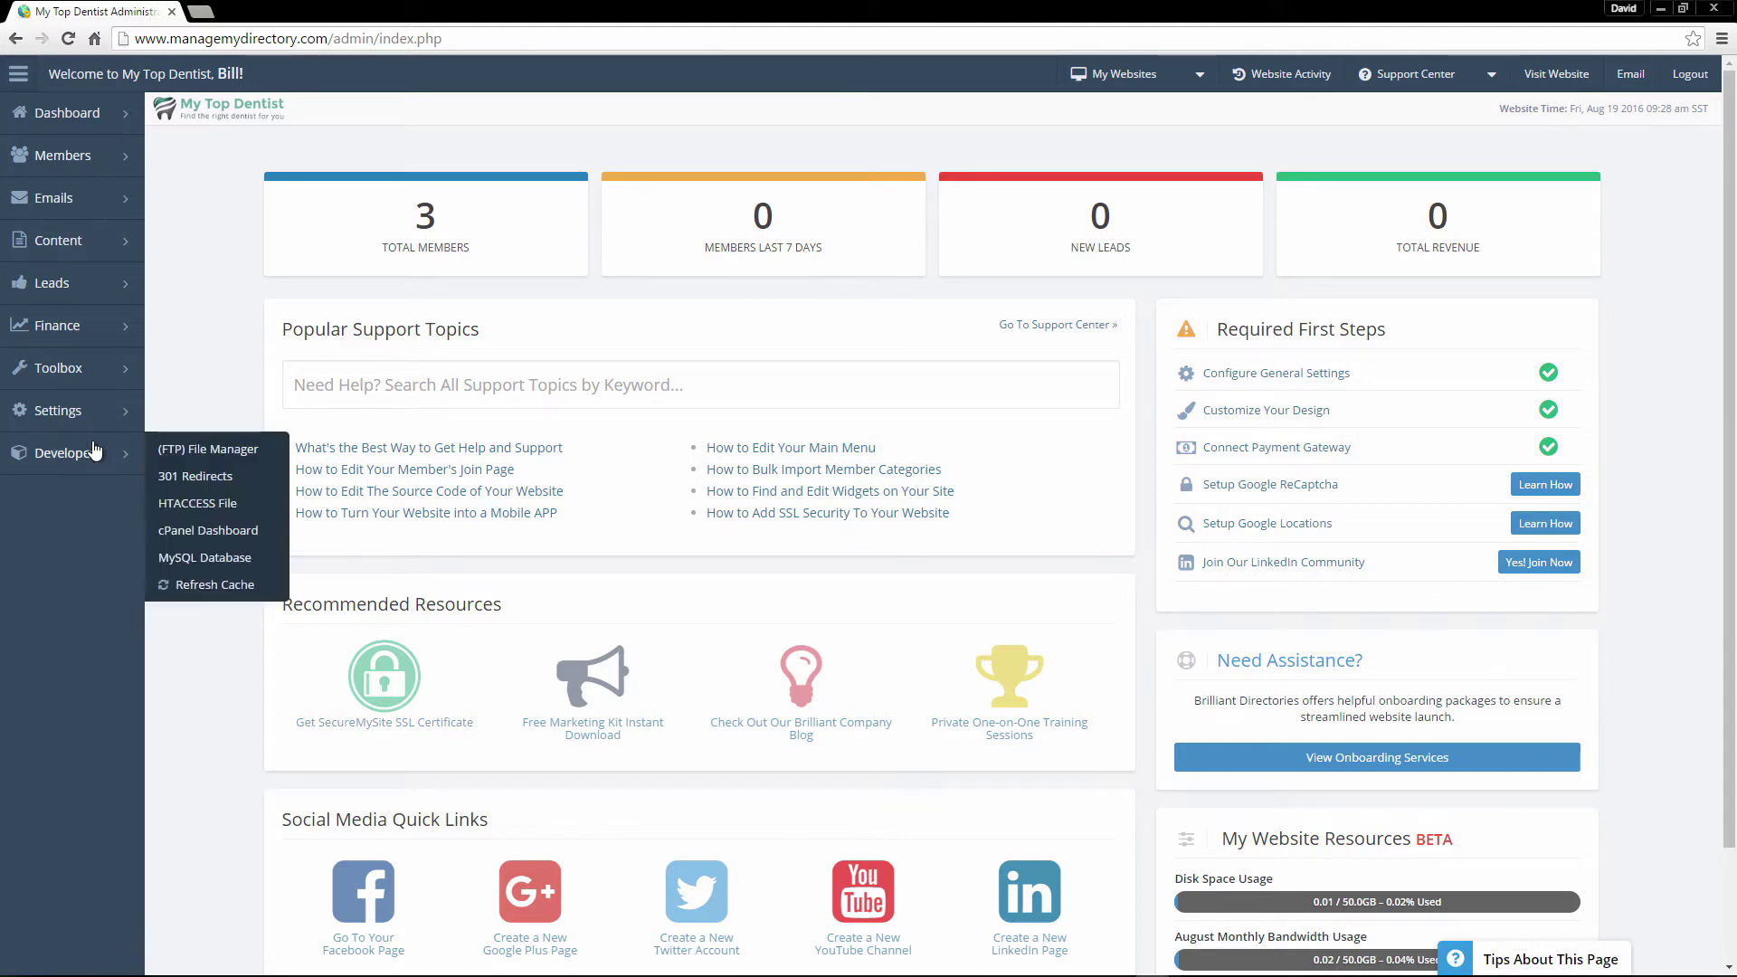
Go to Settings > Design Settings from the admin sidebar
mouse_move(98, 424)
click(226, 437)
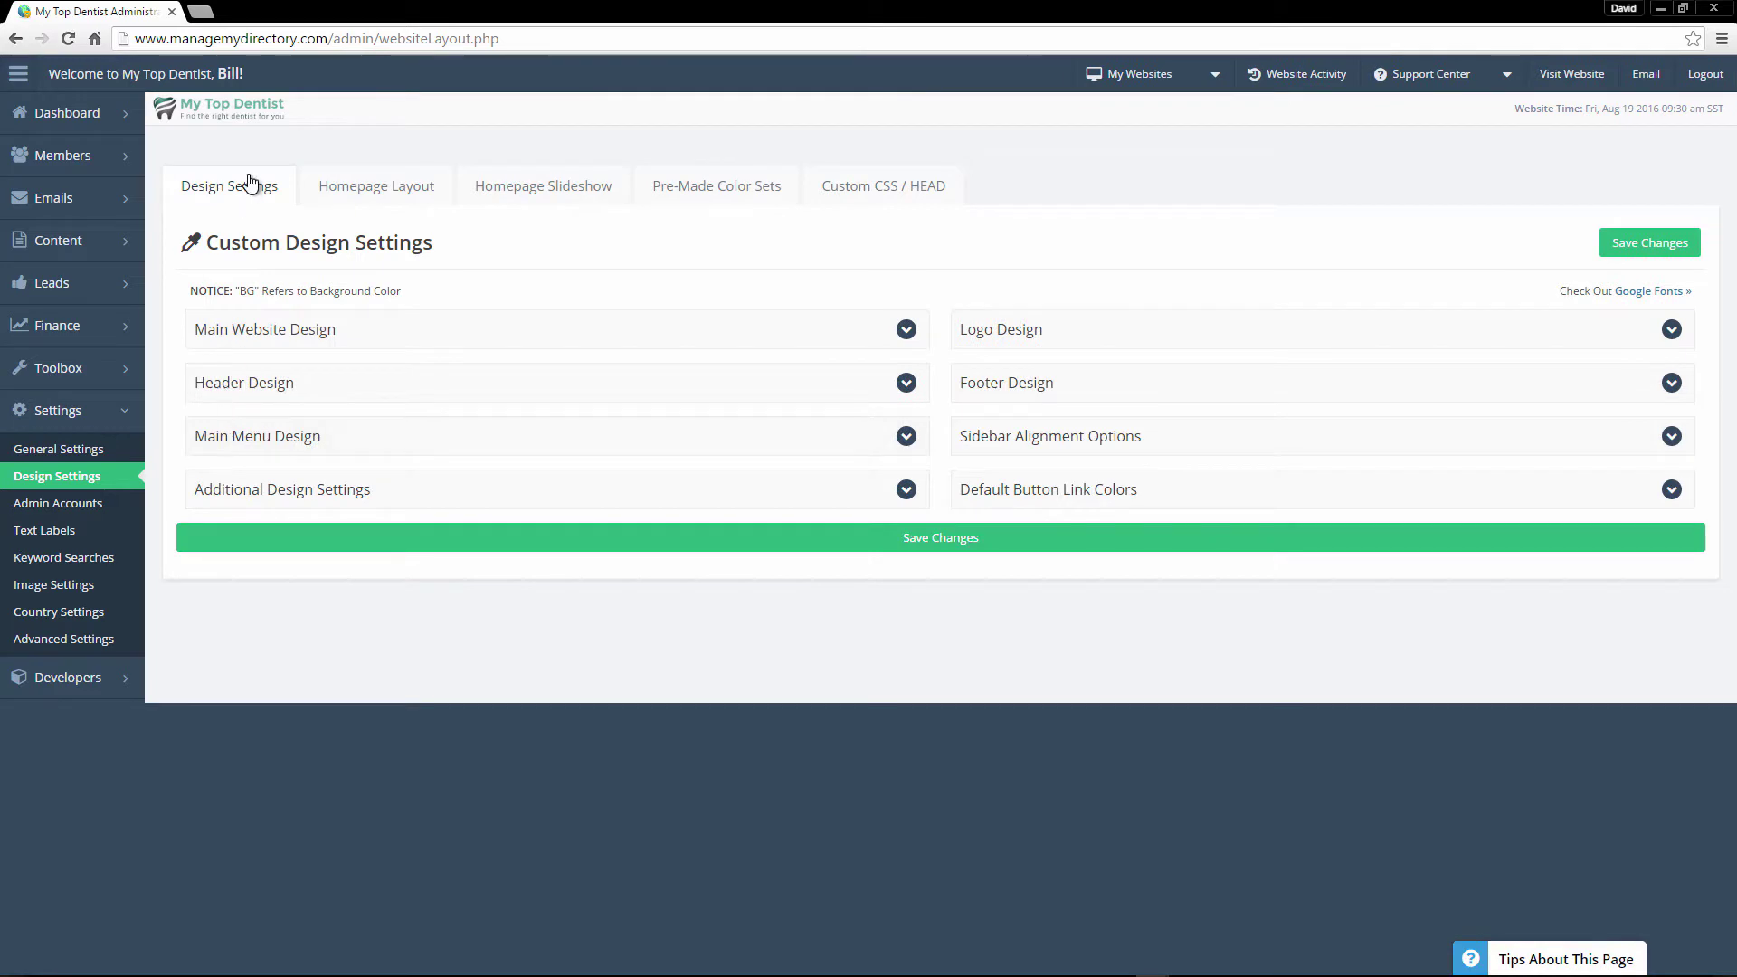
Open the Pre-Made Color Sets tab and browse the available colour sets
click(707, 201)
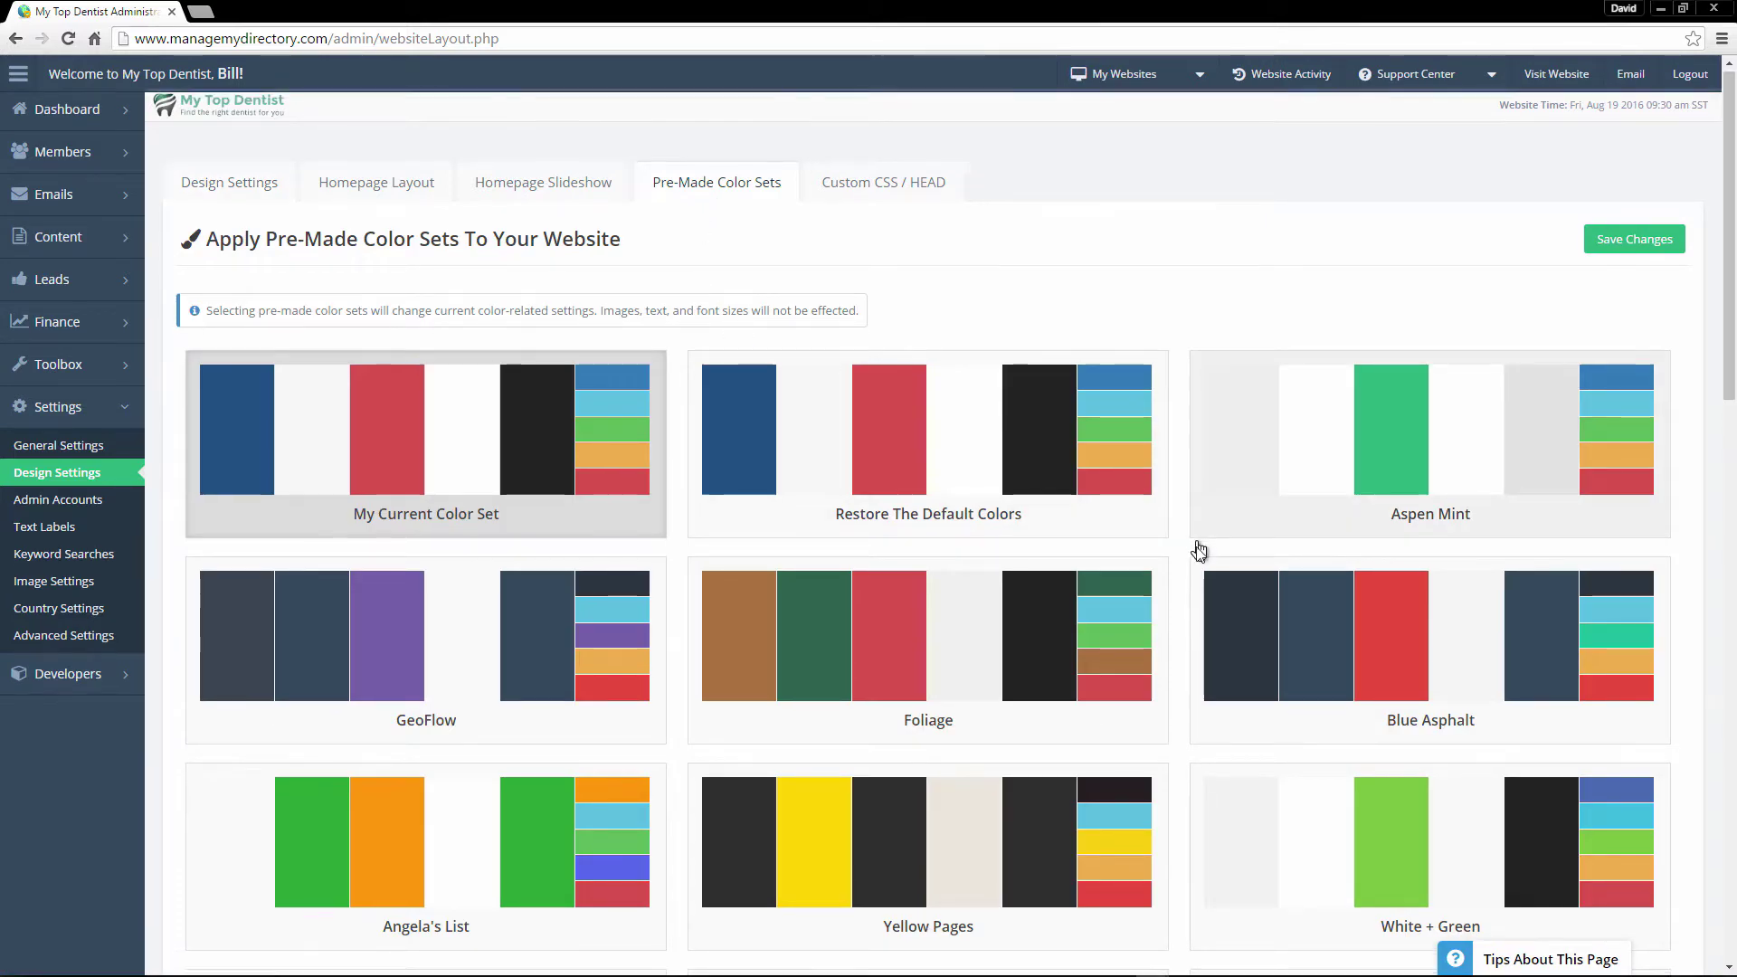
scroll(1198, 550, down, 8)
scroll(1198, 555, down, 8)
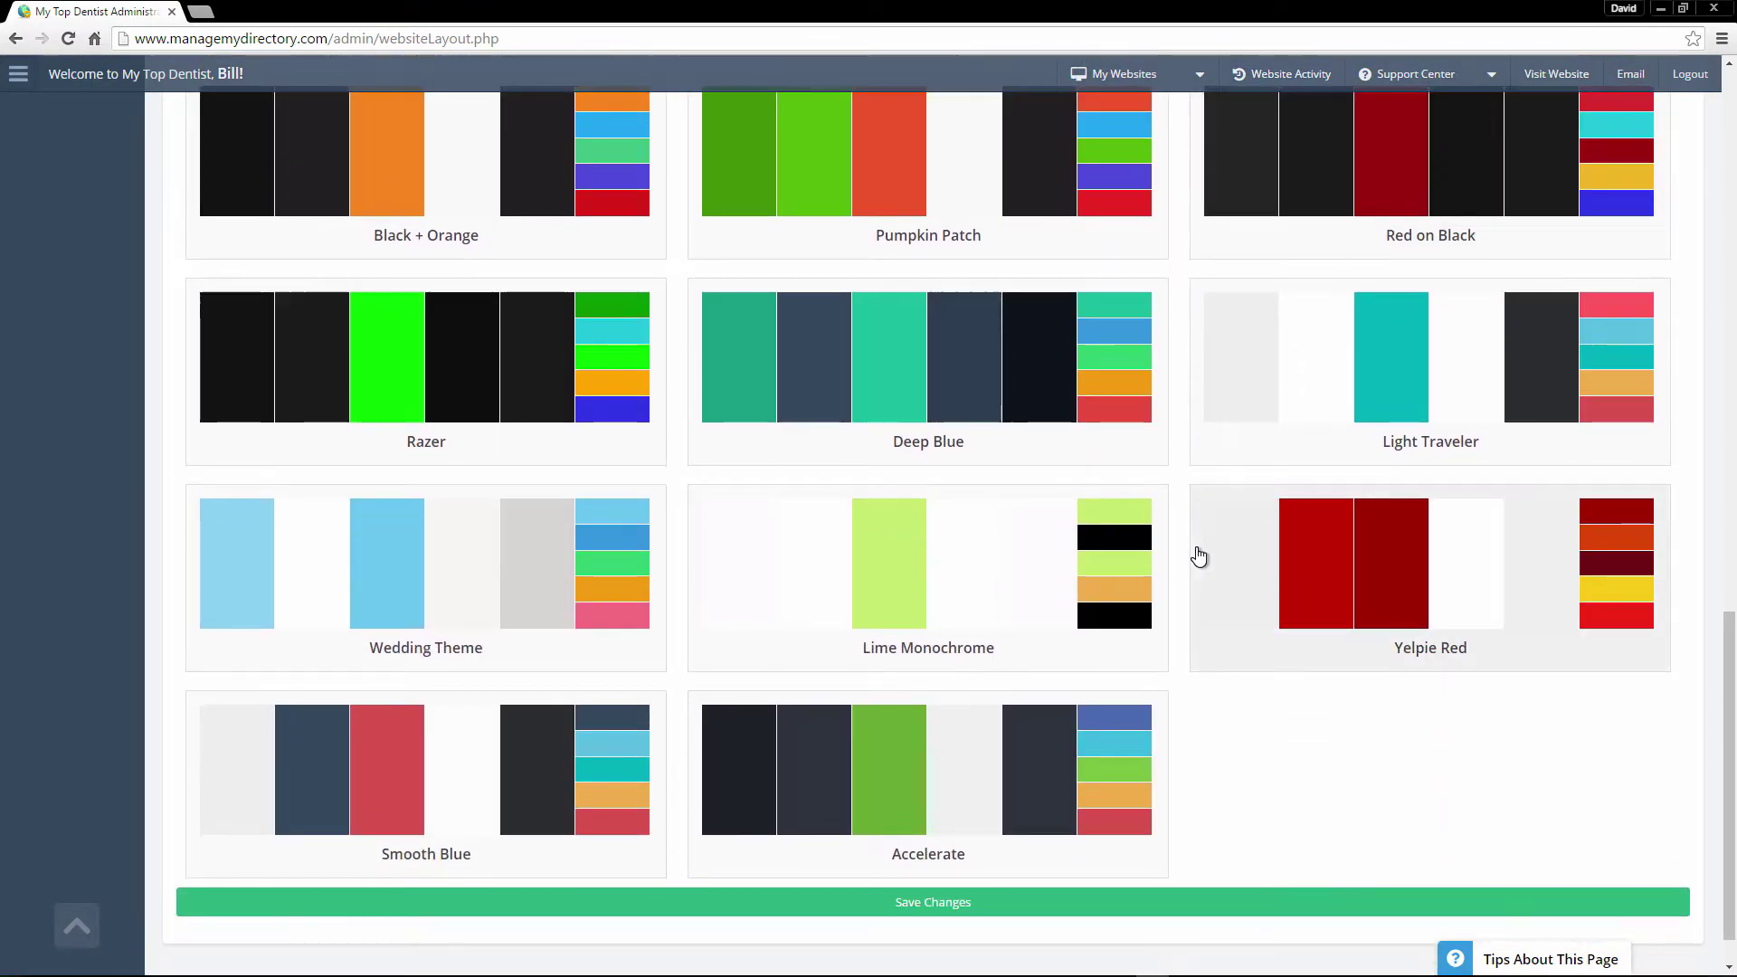
scroll(1198, 554, up, 12)
scroll(1198, 555, up, 4)
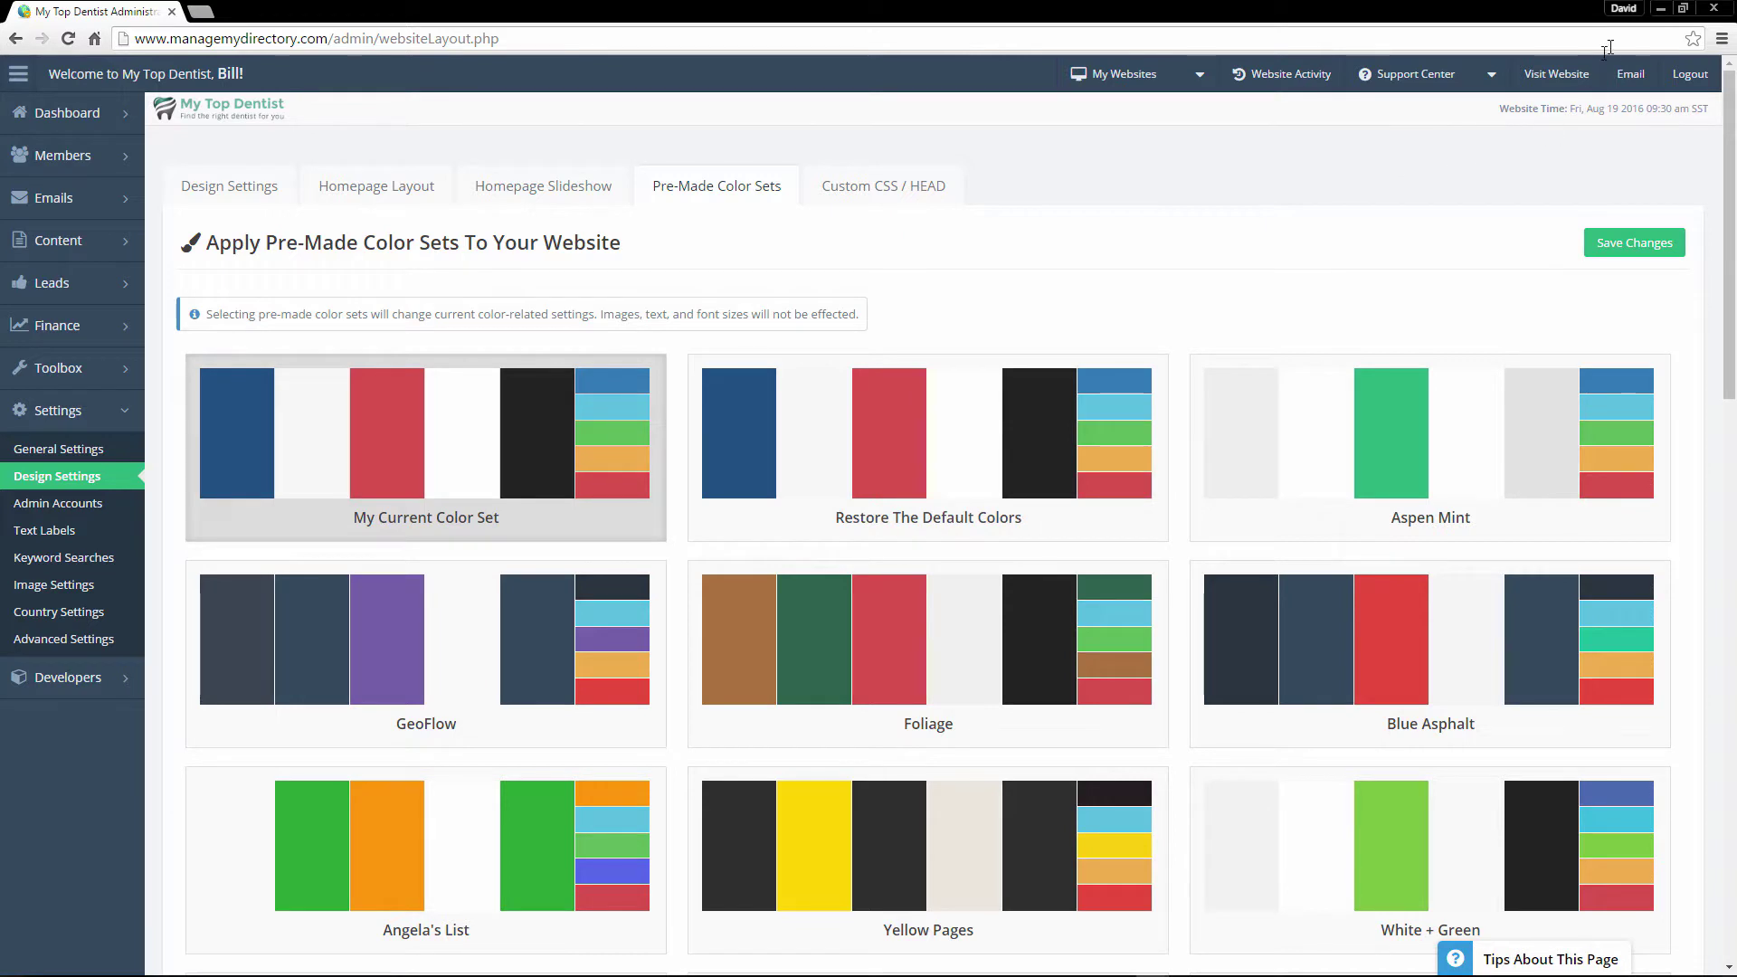
Open the live website in a new tab, hide its editing sidebar, and return to admin
click(1564, 79)
click(272, 11)
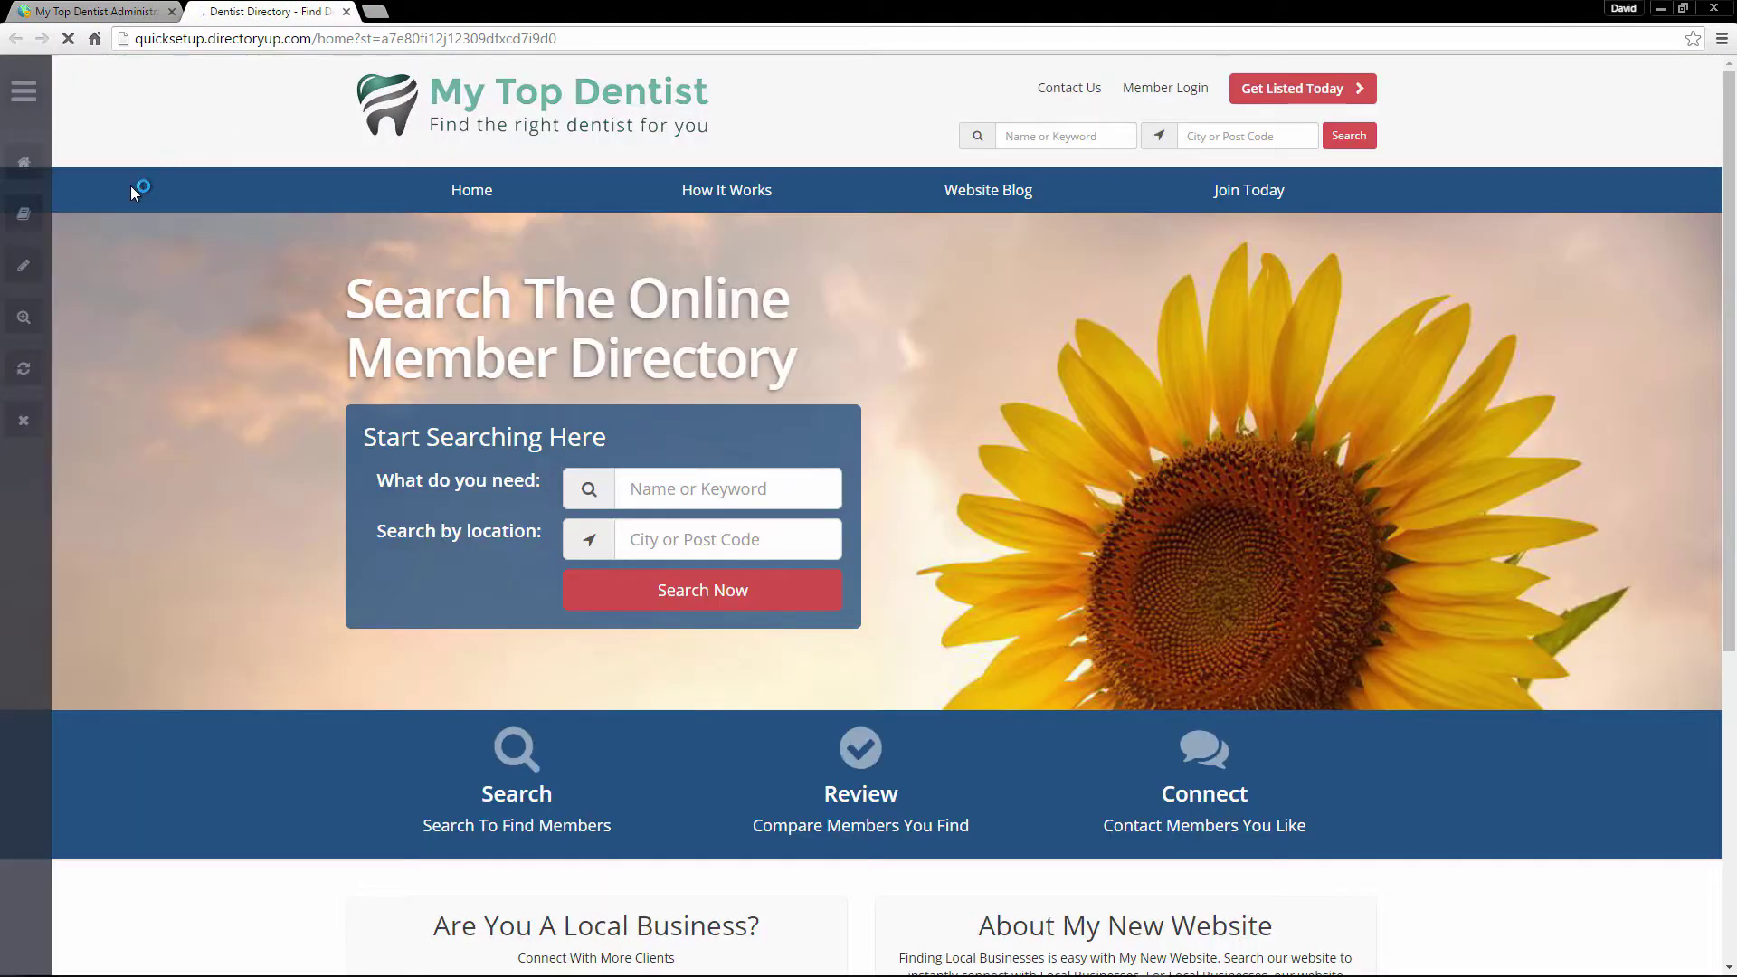
click(24, 422)
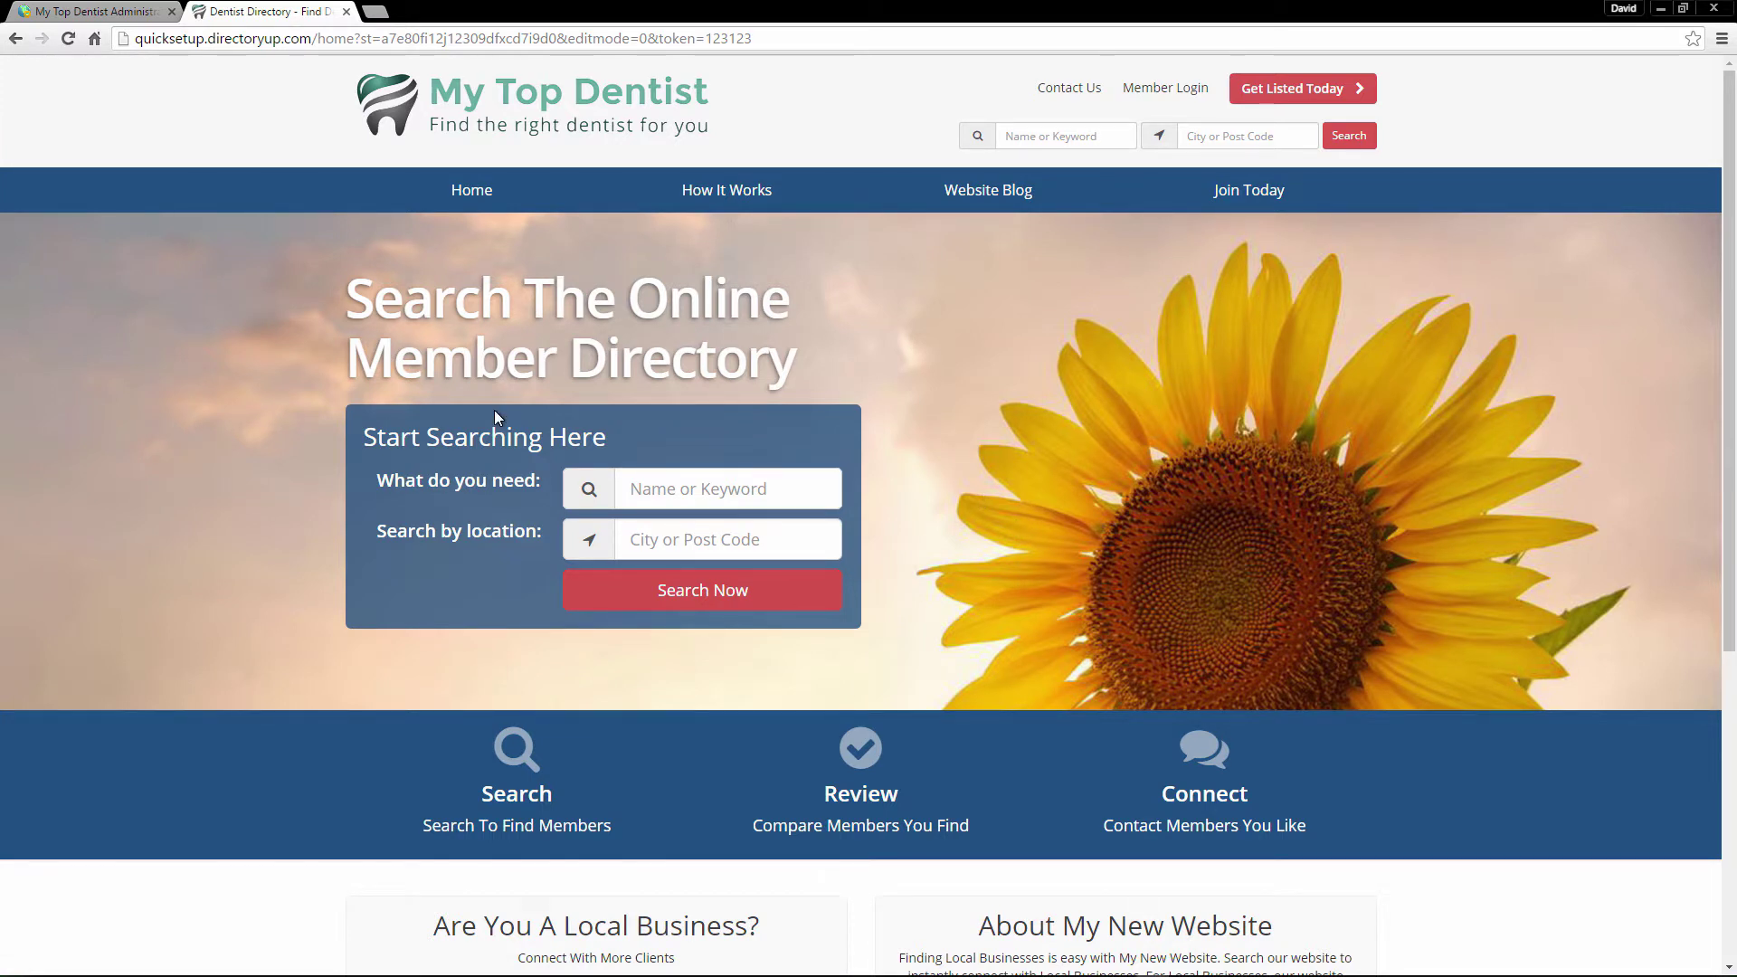
click(136, 11)
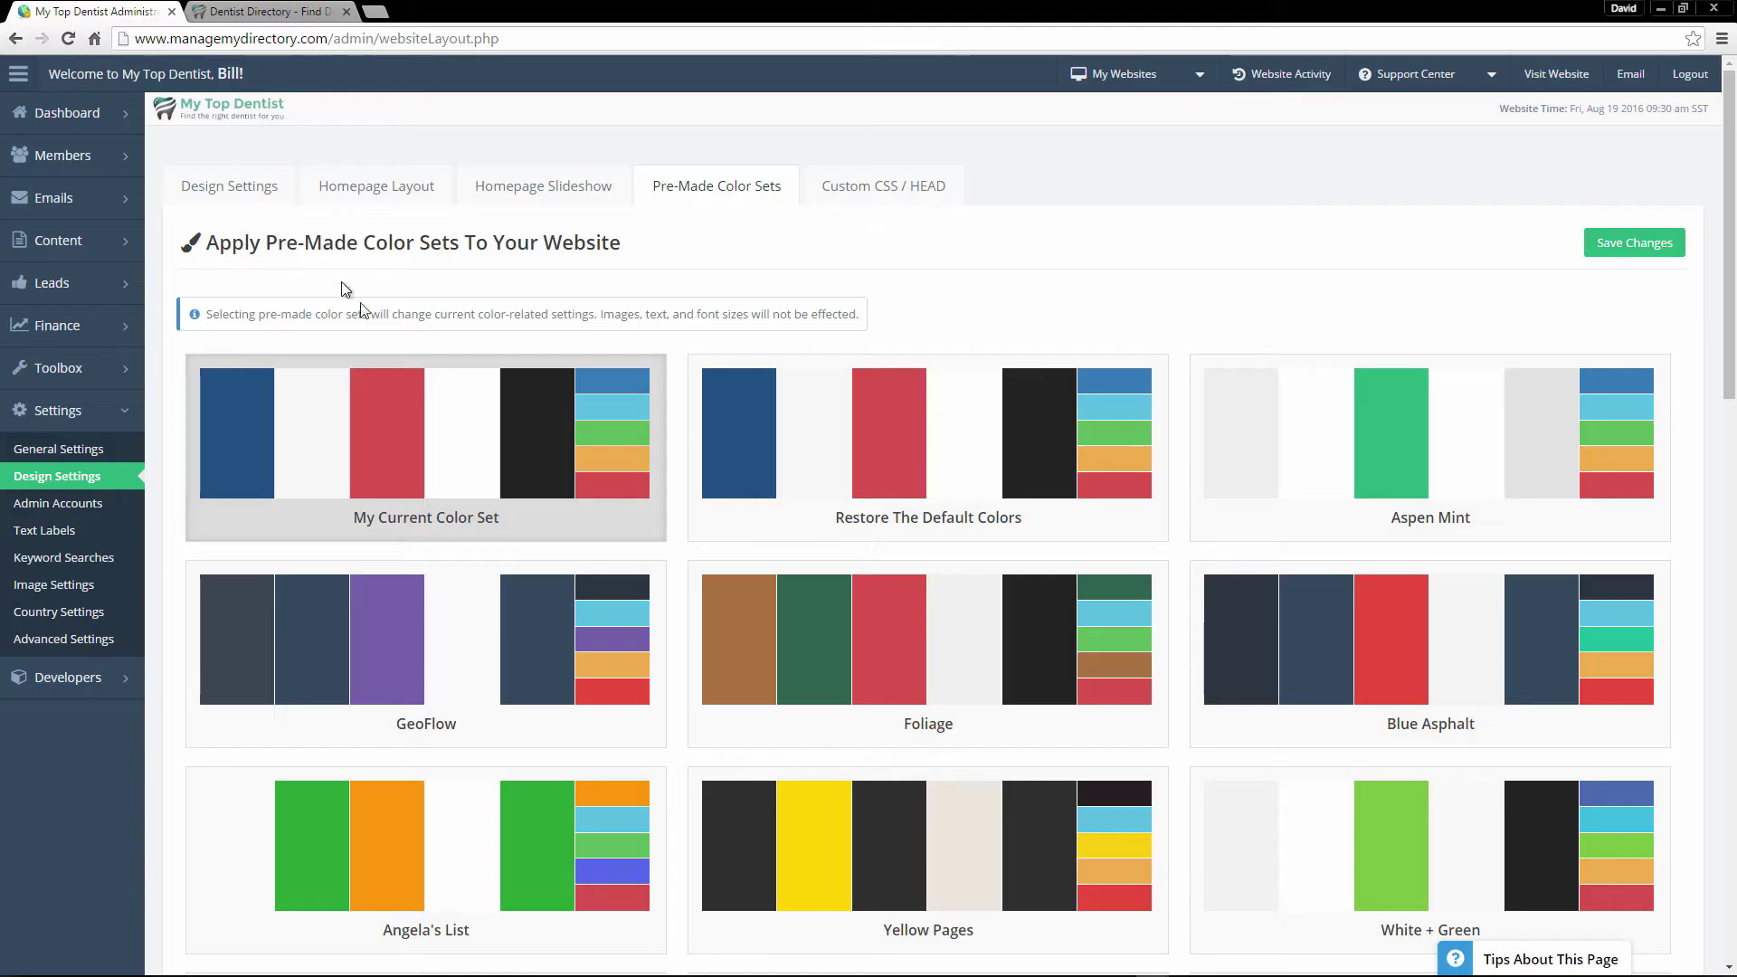
Select the Deep Blue colour set and save it
scroll(1066, 573, down, 4)
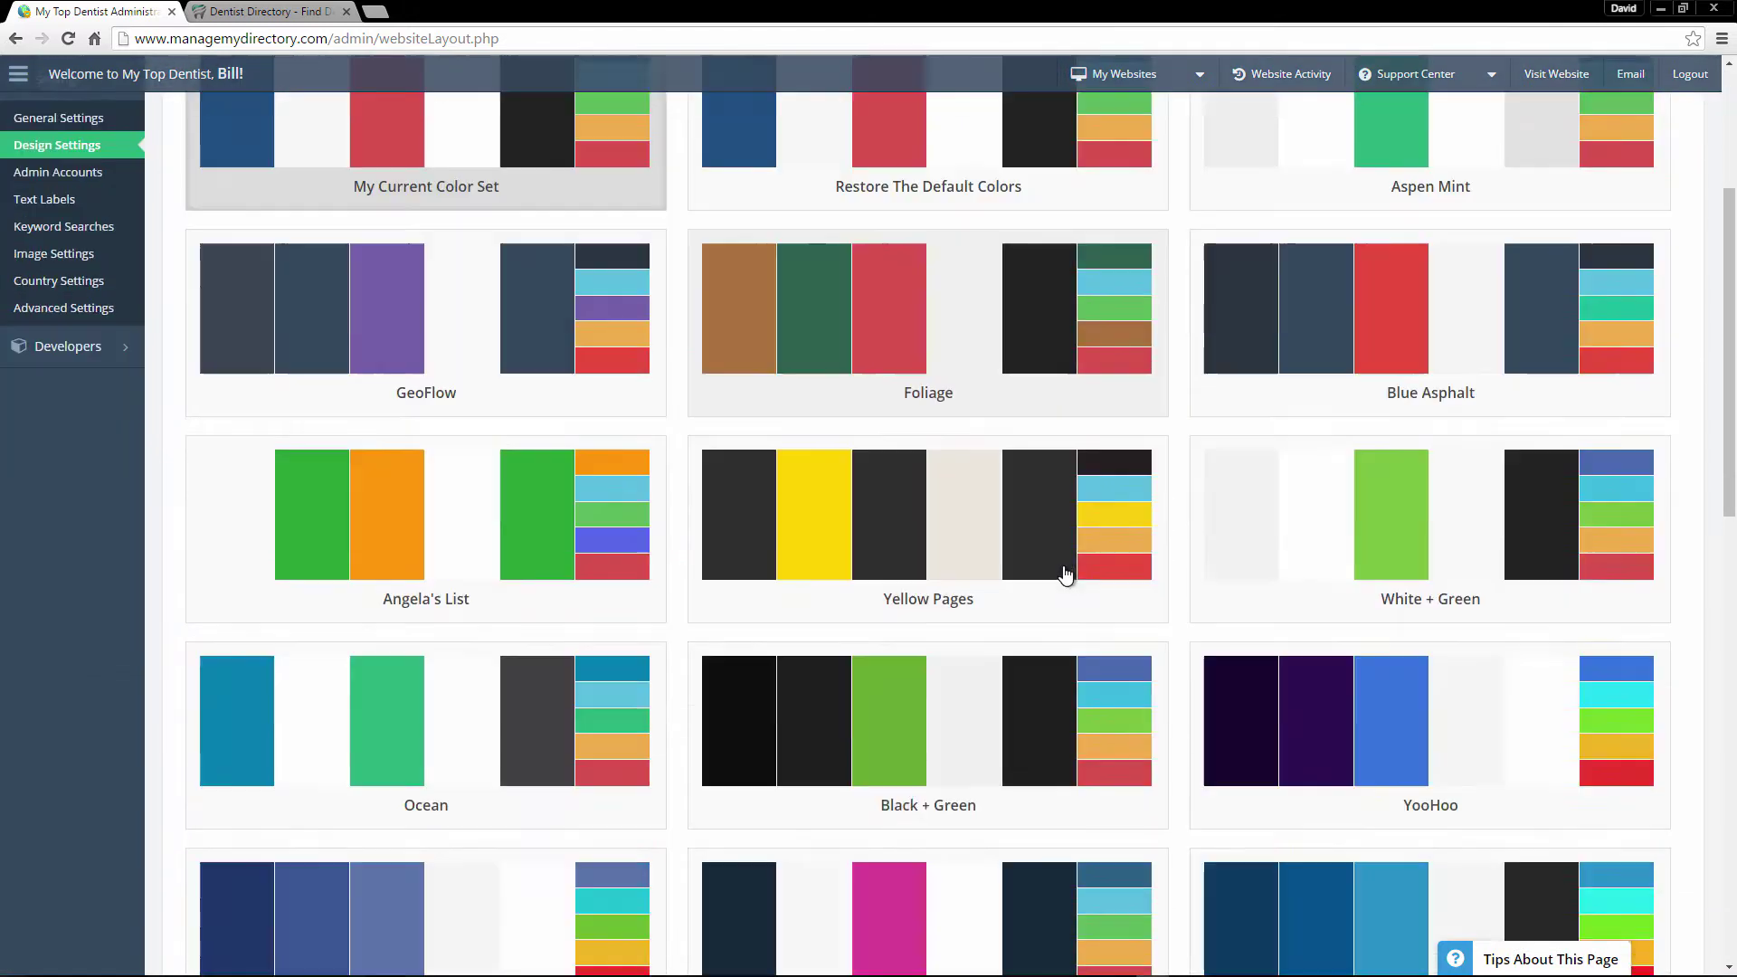
scroll(1064, 573, down, 13)
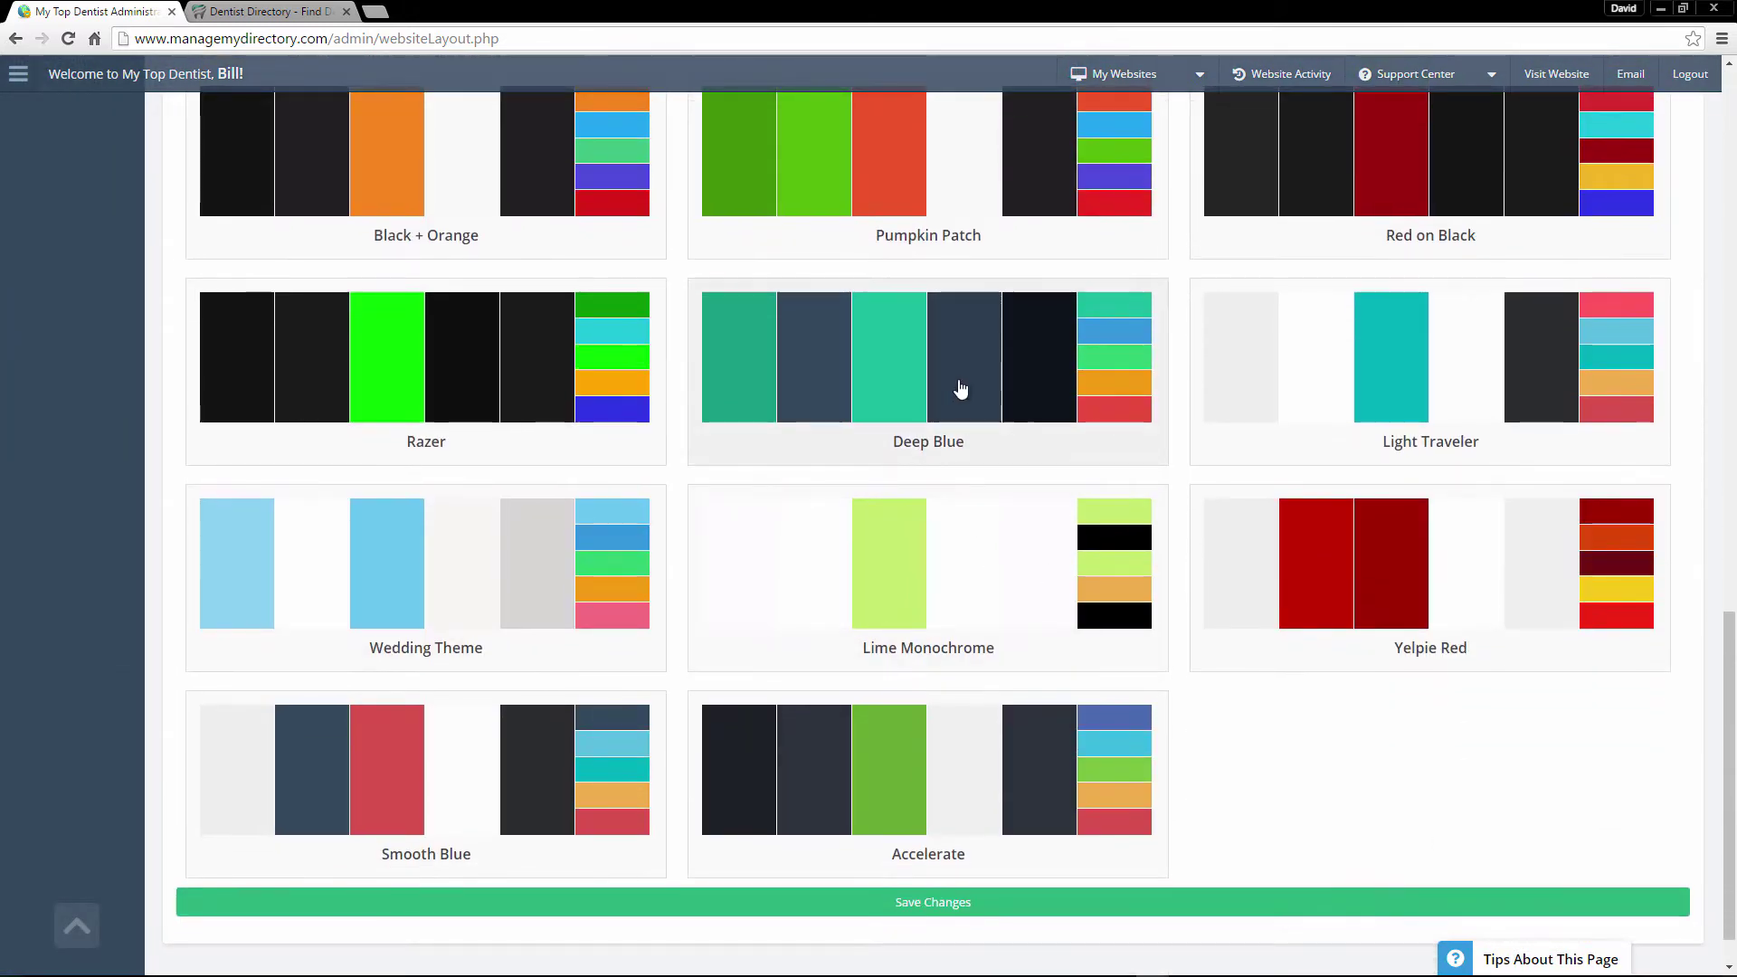
click(961, 389)
click(955, 904)
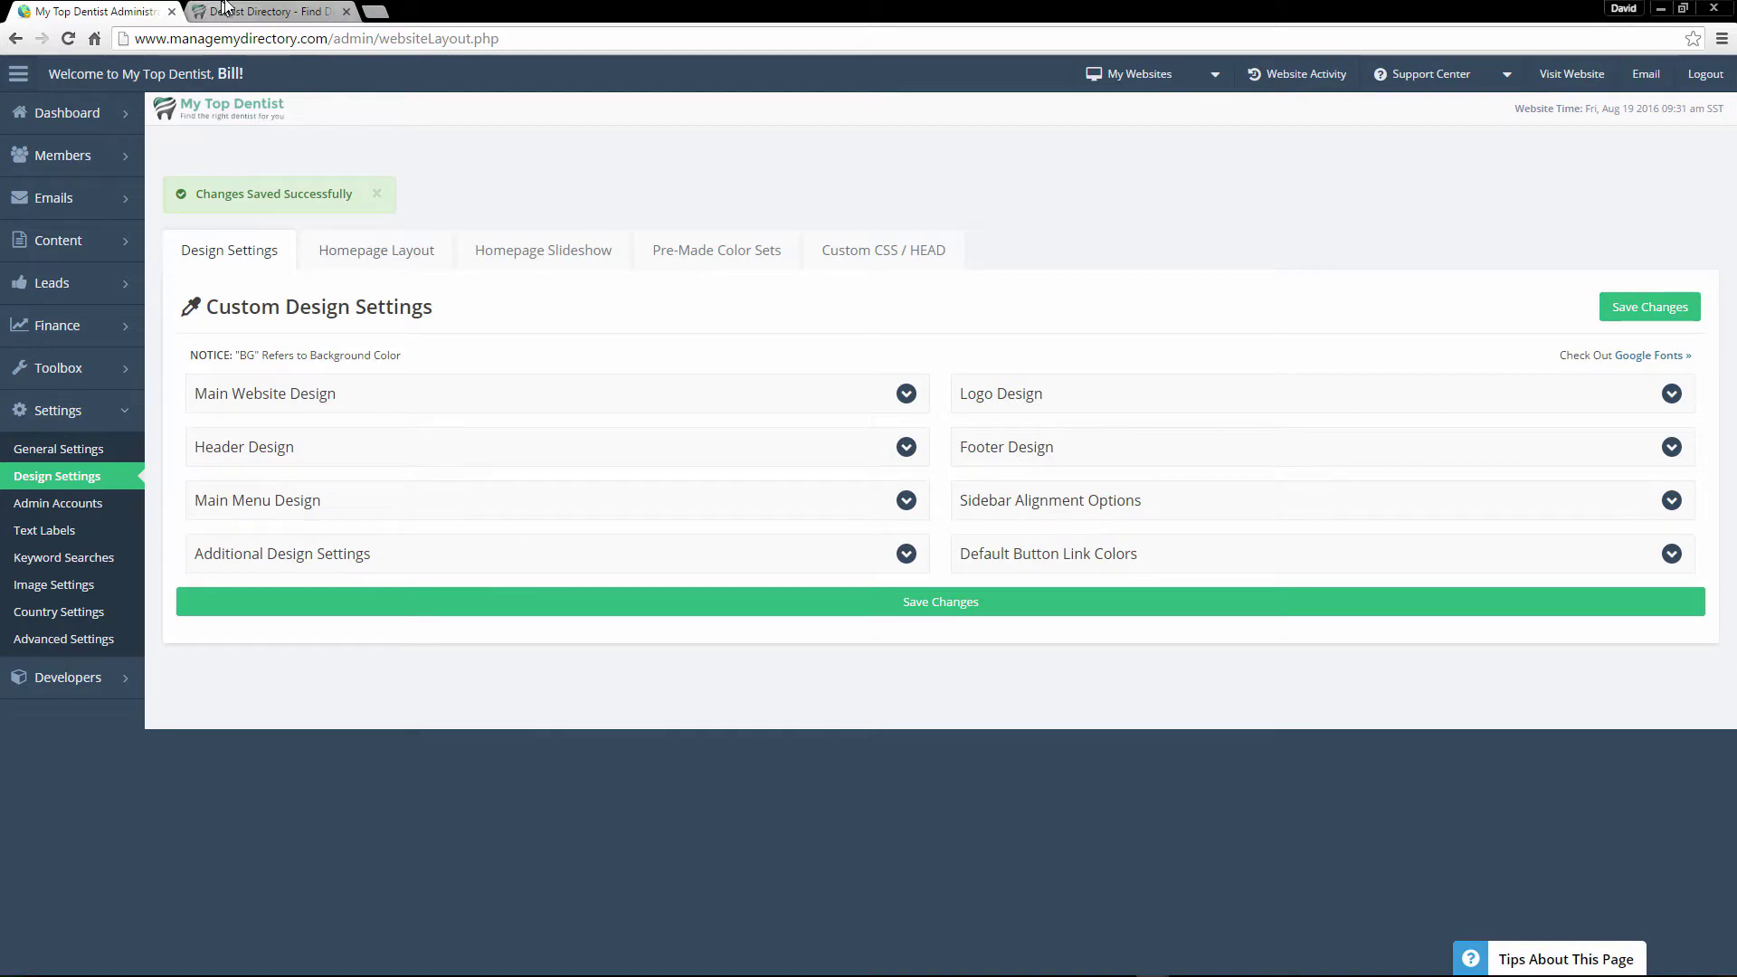
Reload the live homepage to preview the navy-and-teal colours, then return to admin
click(262, 11)
click(64, 41)
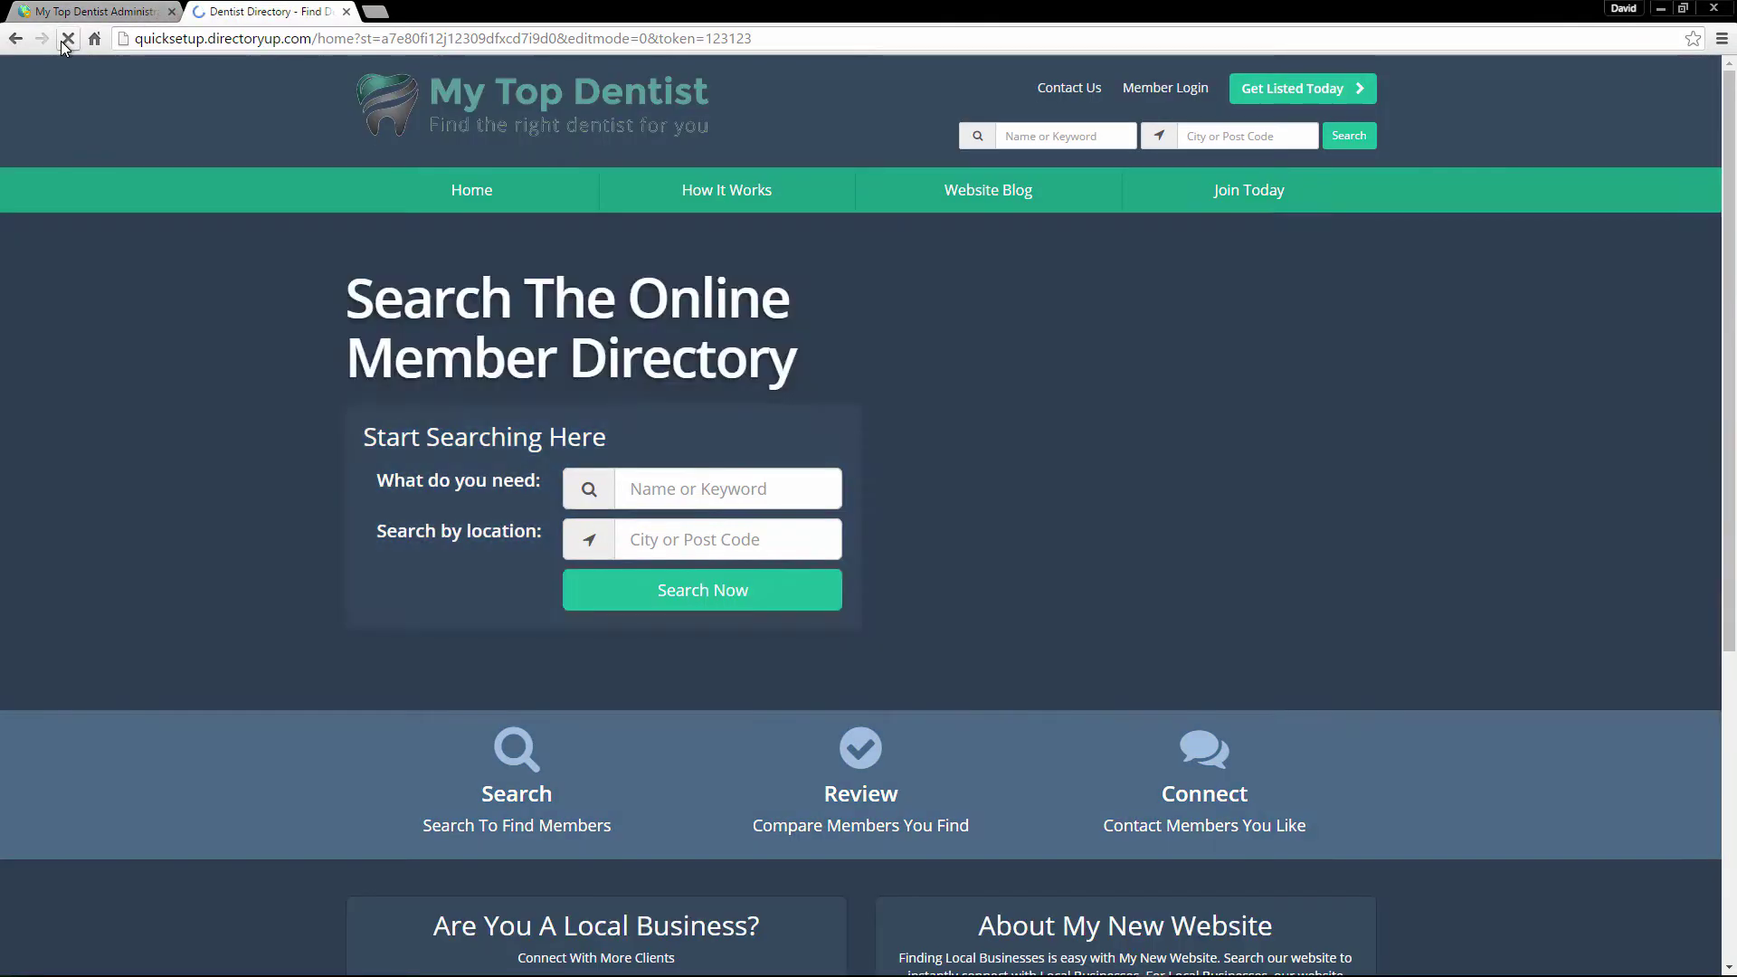
scroll(977, 661, down, 5)
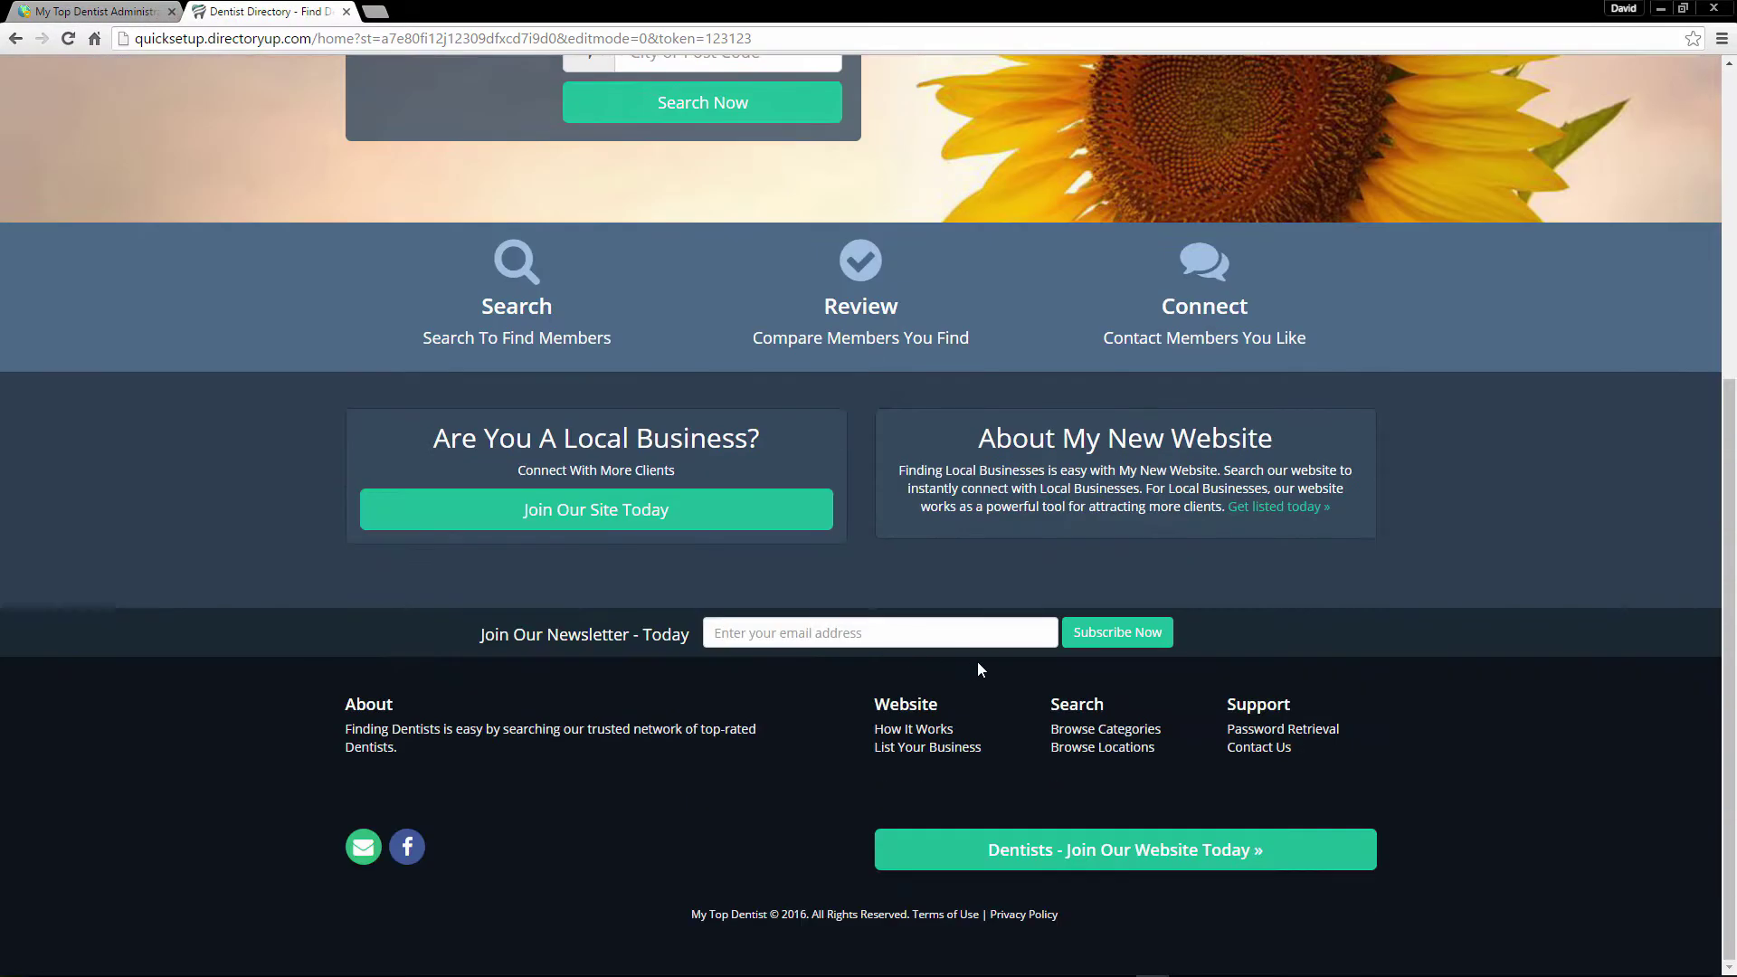
click(607, 507)
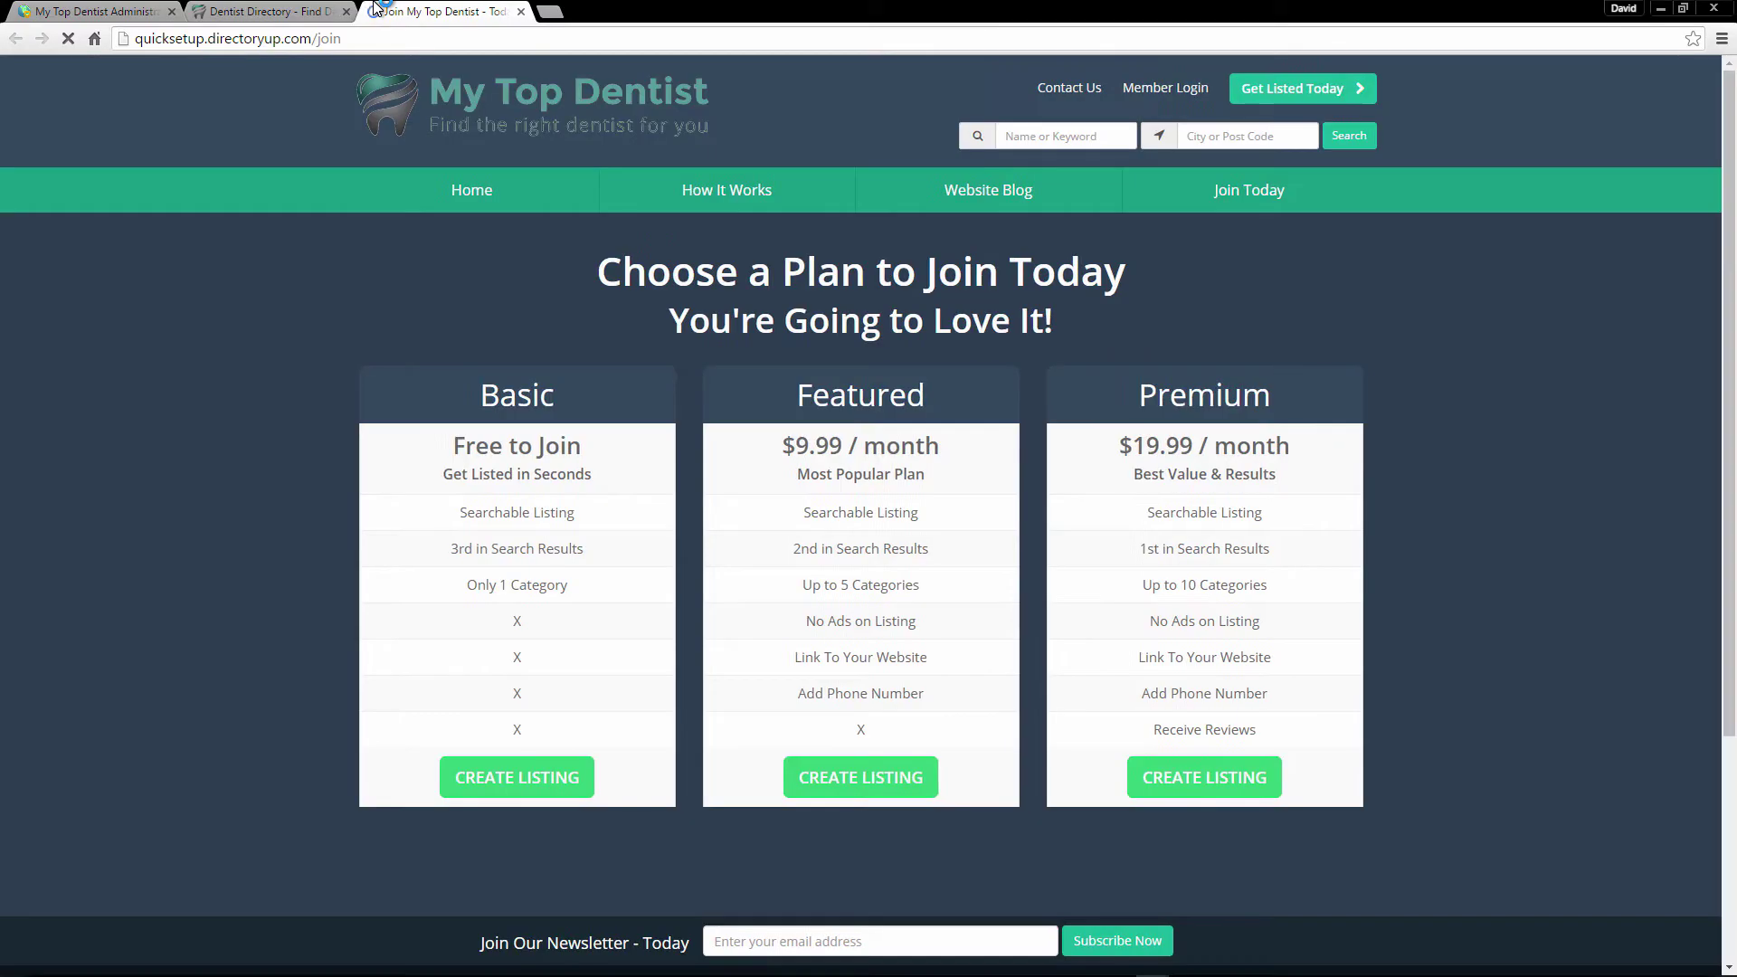
middle_click(374, 11)
scroll(460, 421, up, 5)
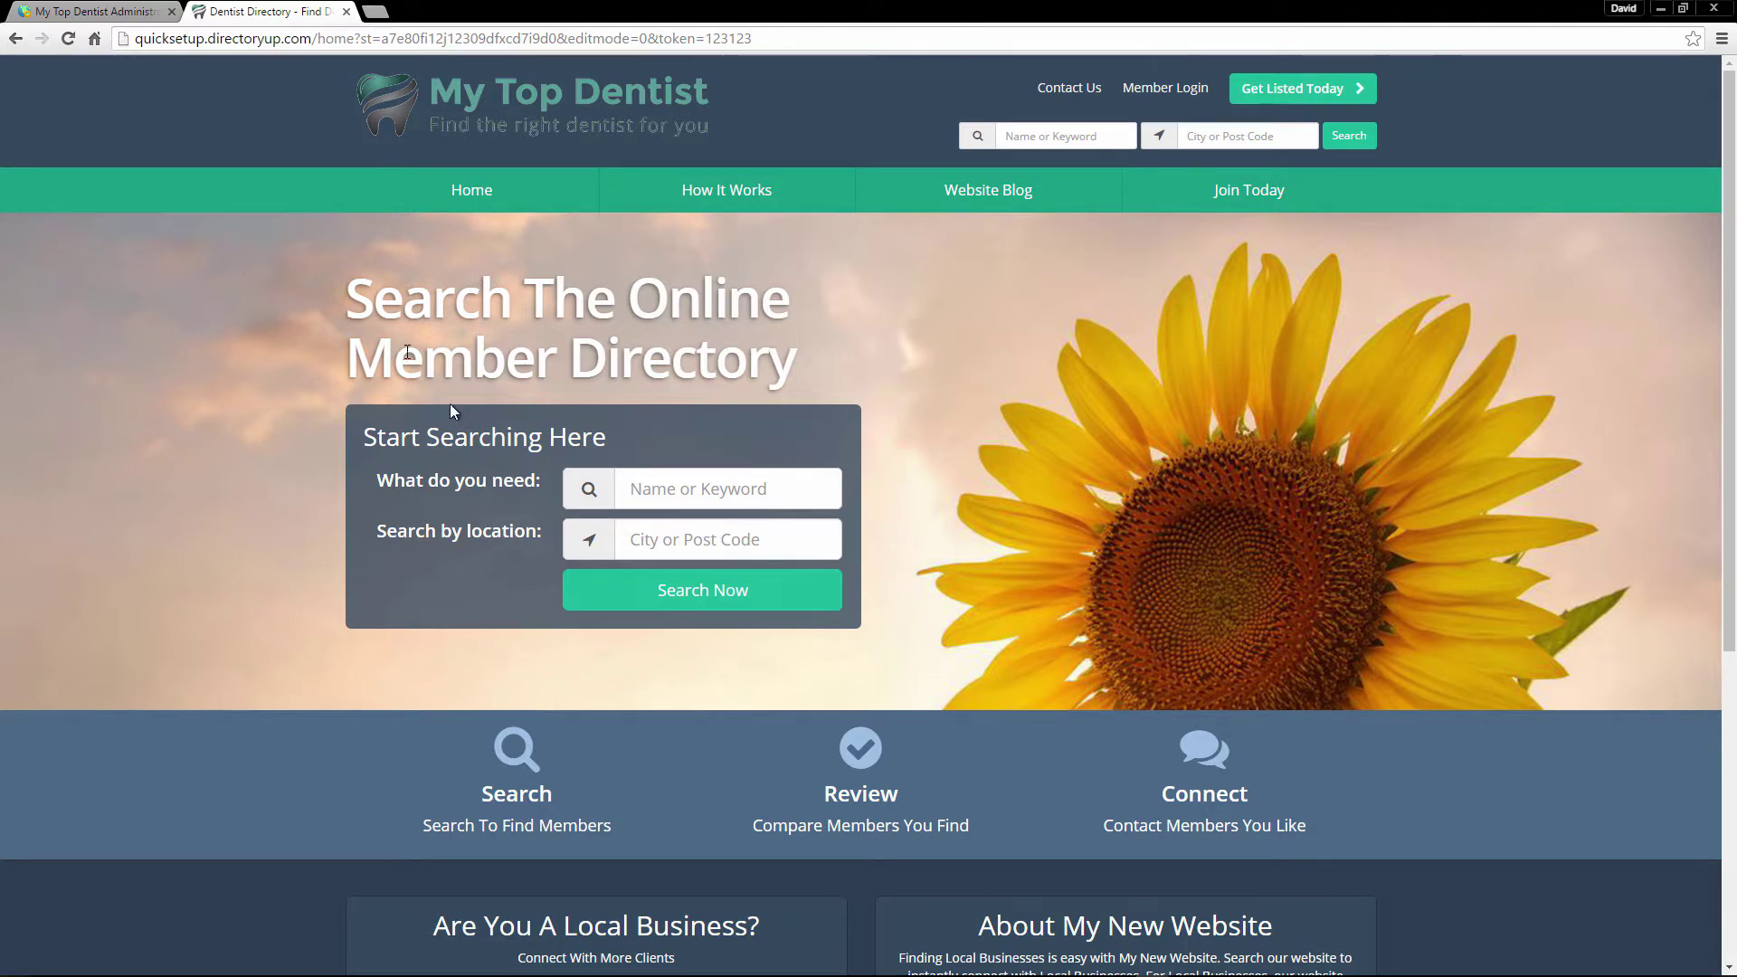
click(109, 11)
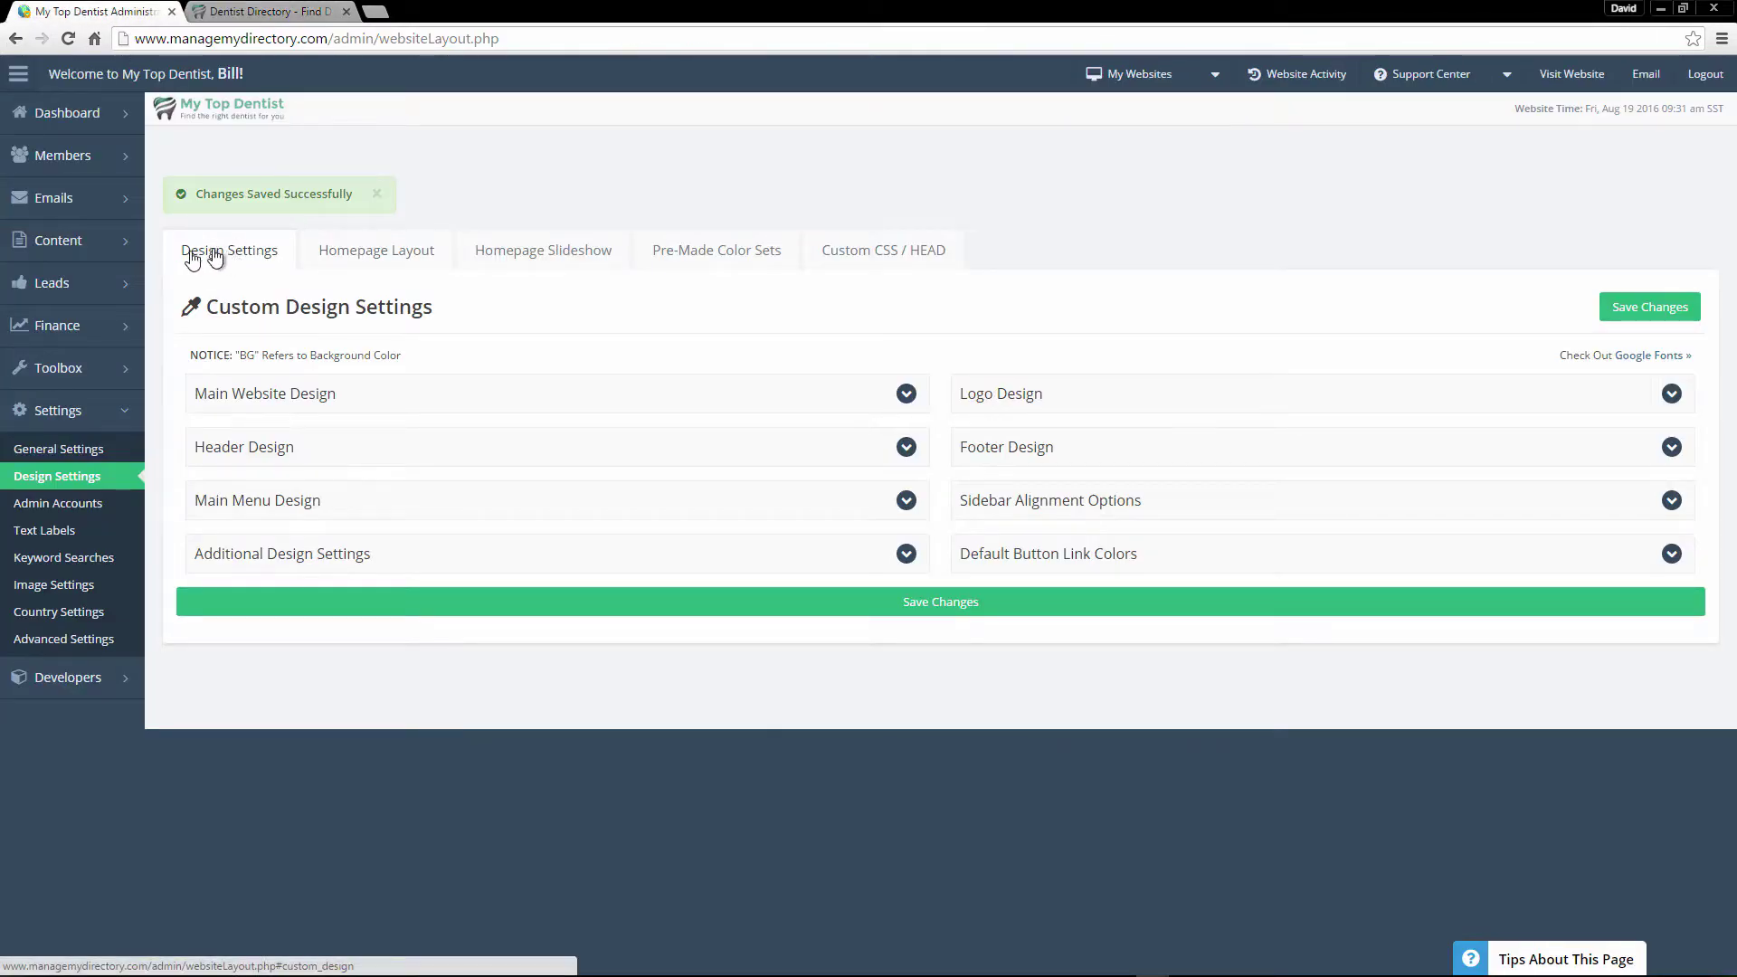
Expand Main Website, Logo, Header and Footer Design, inspecting heading font and body link colours
click(862, 390)
click(970, 394)
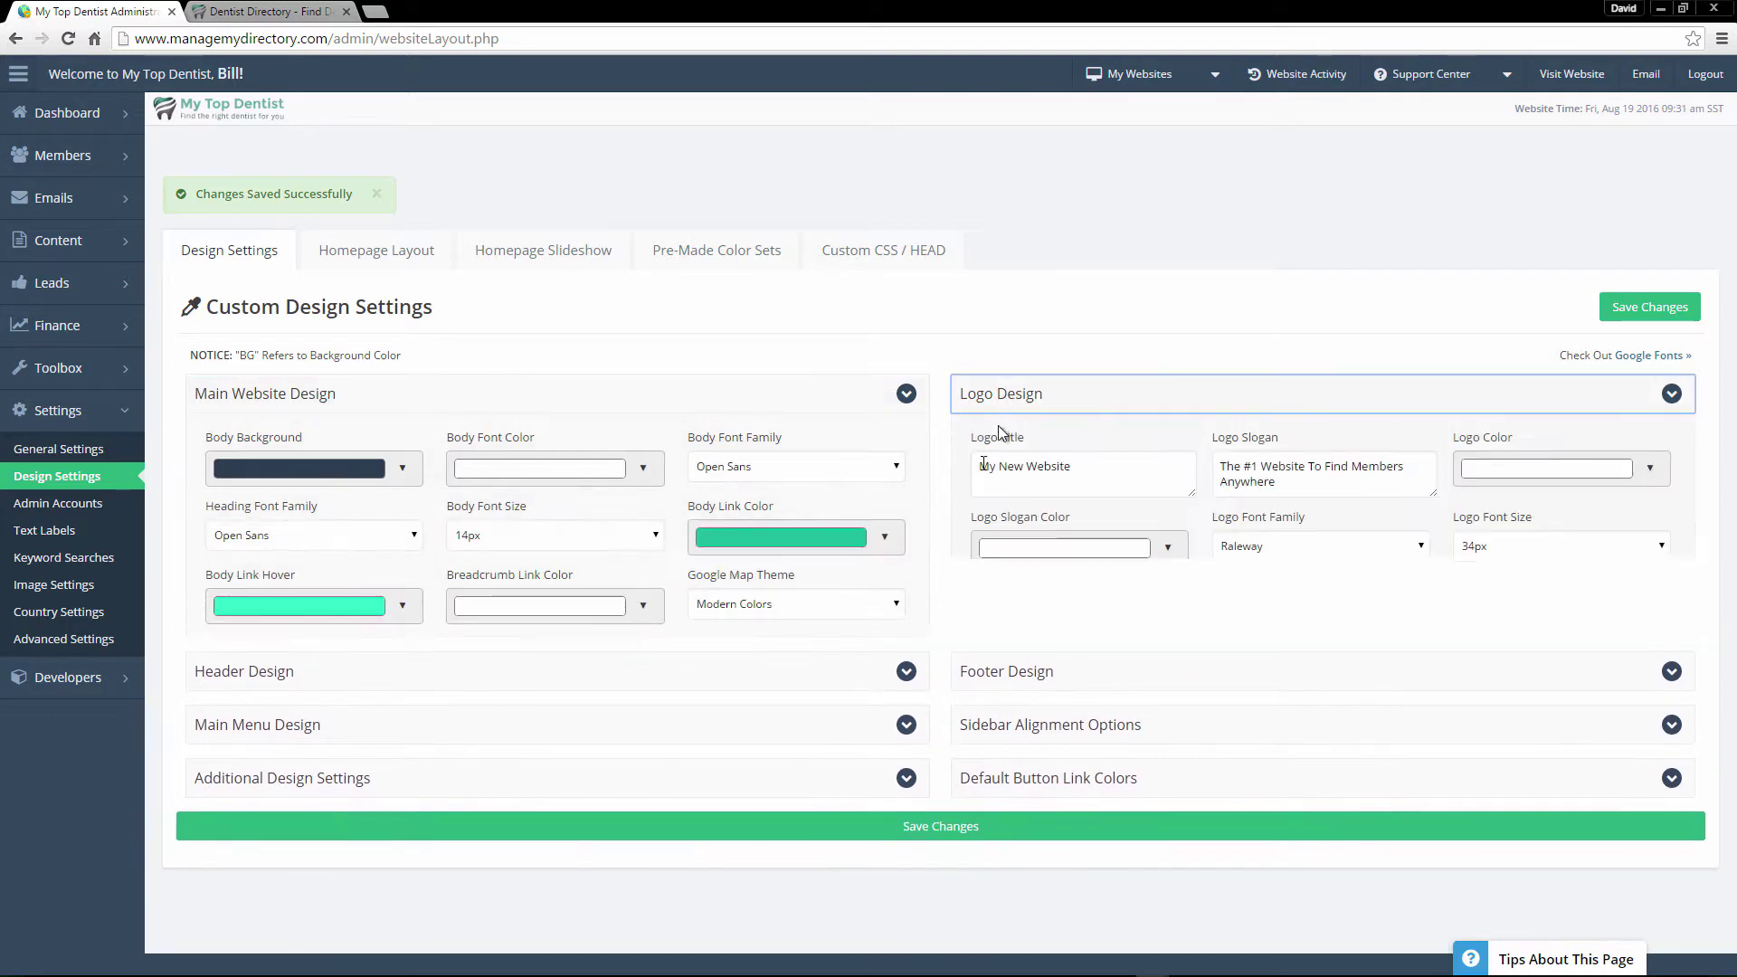
click(864, 694)
click(1062, 696)
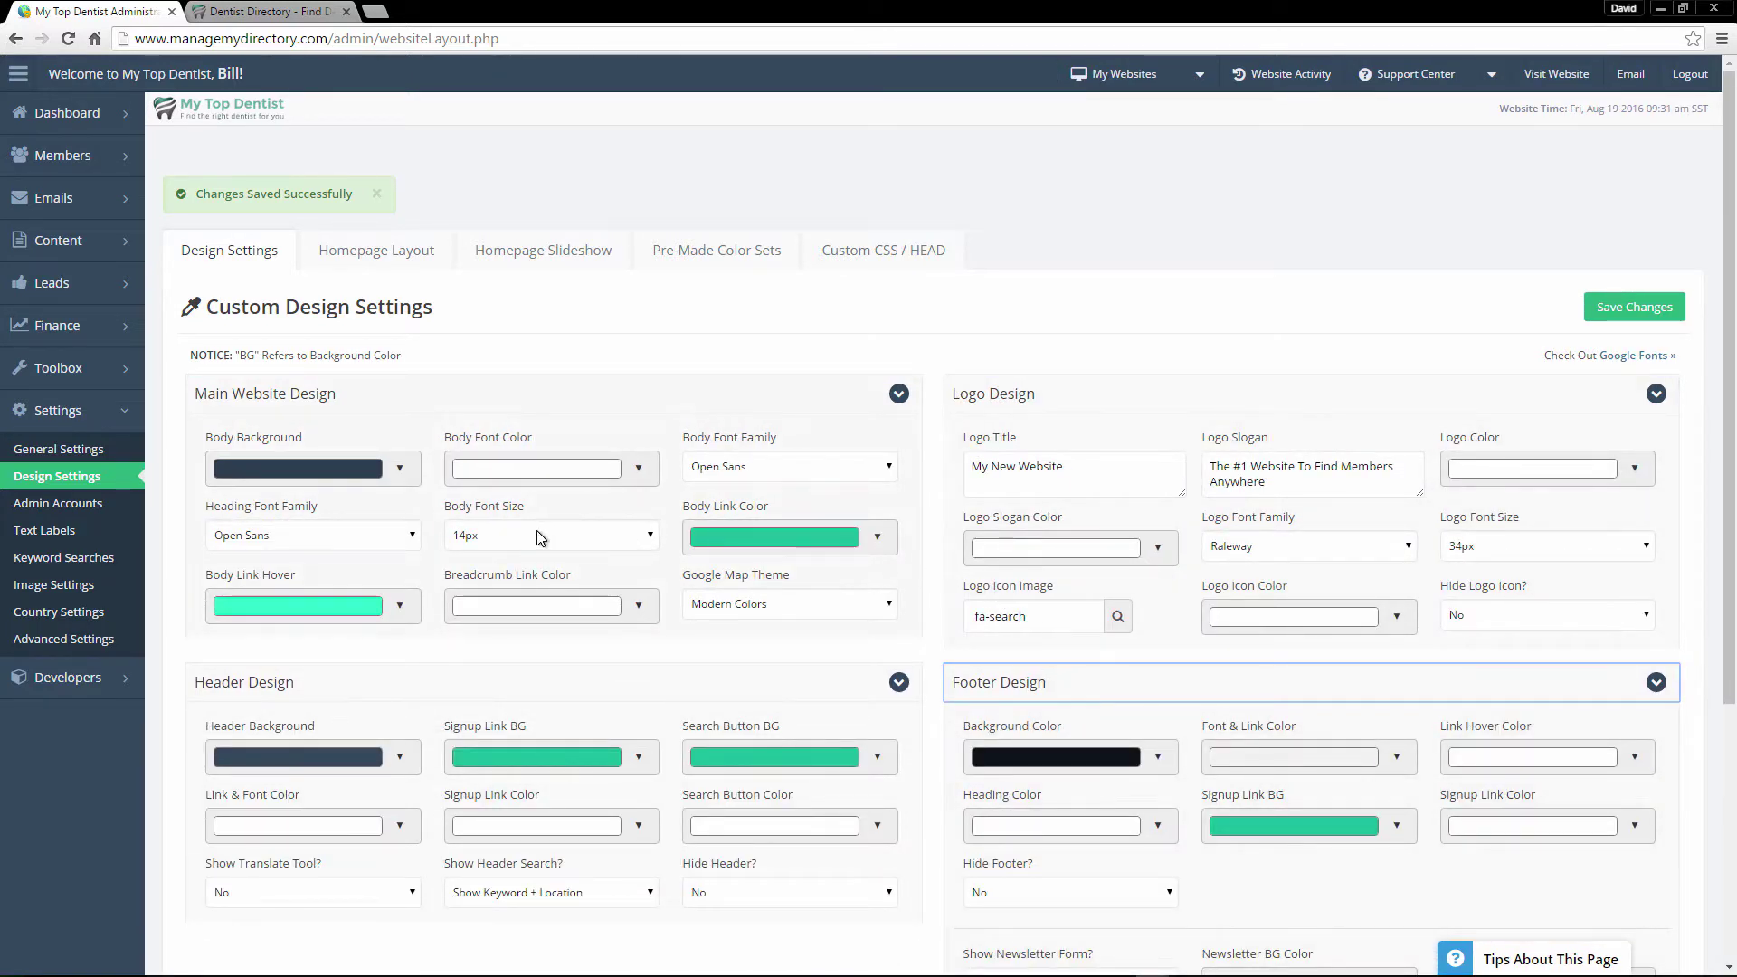
click(328, 537)
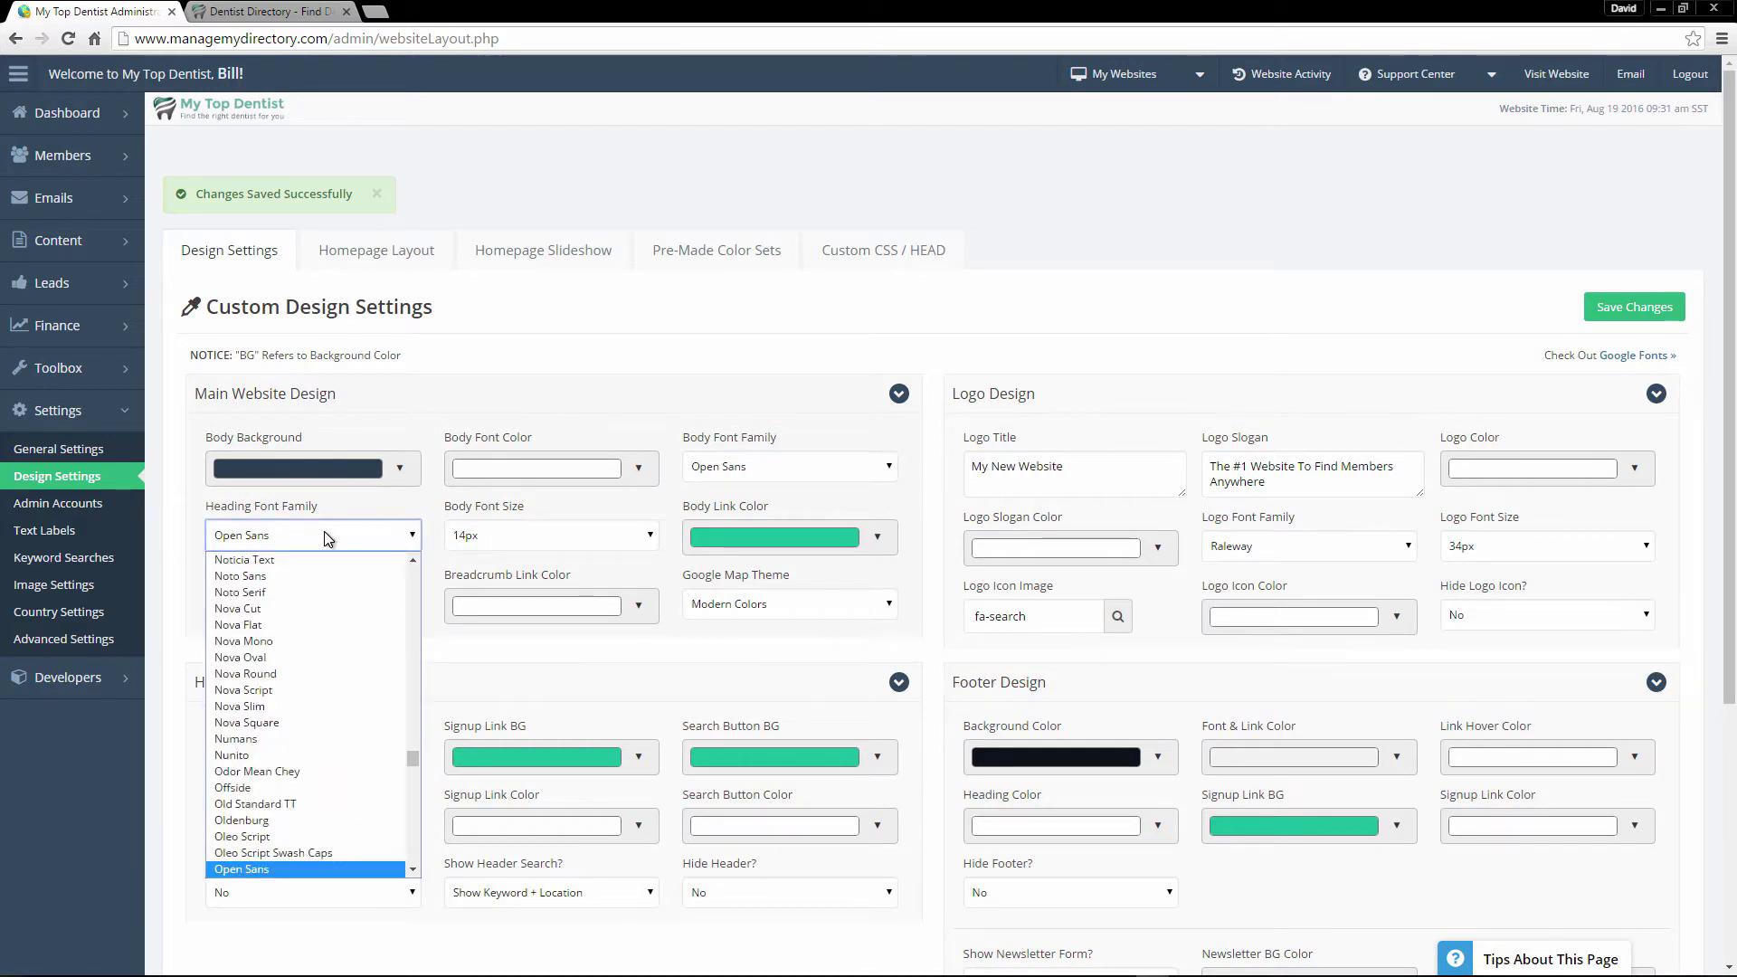
click(708, 539)
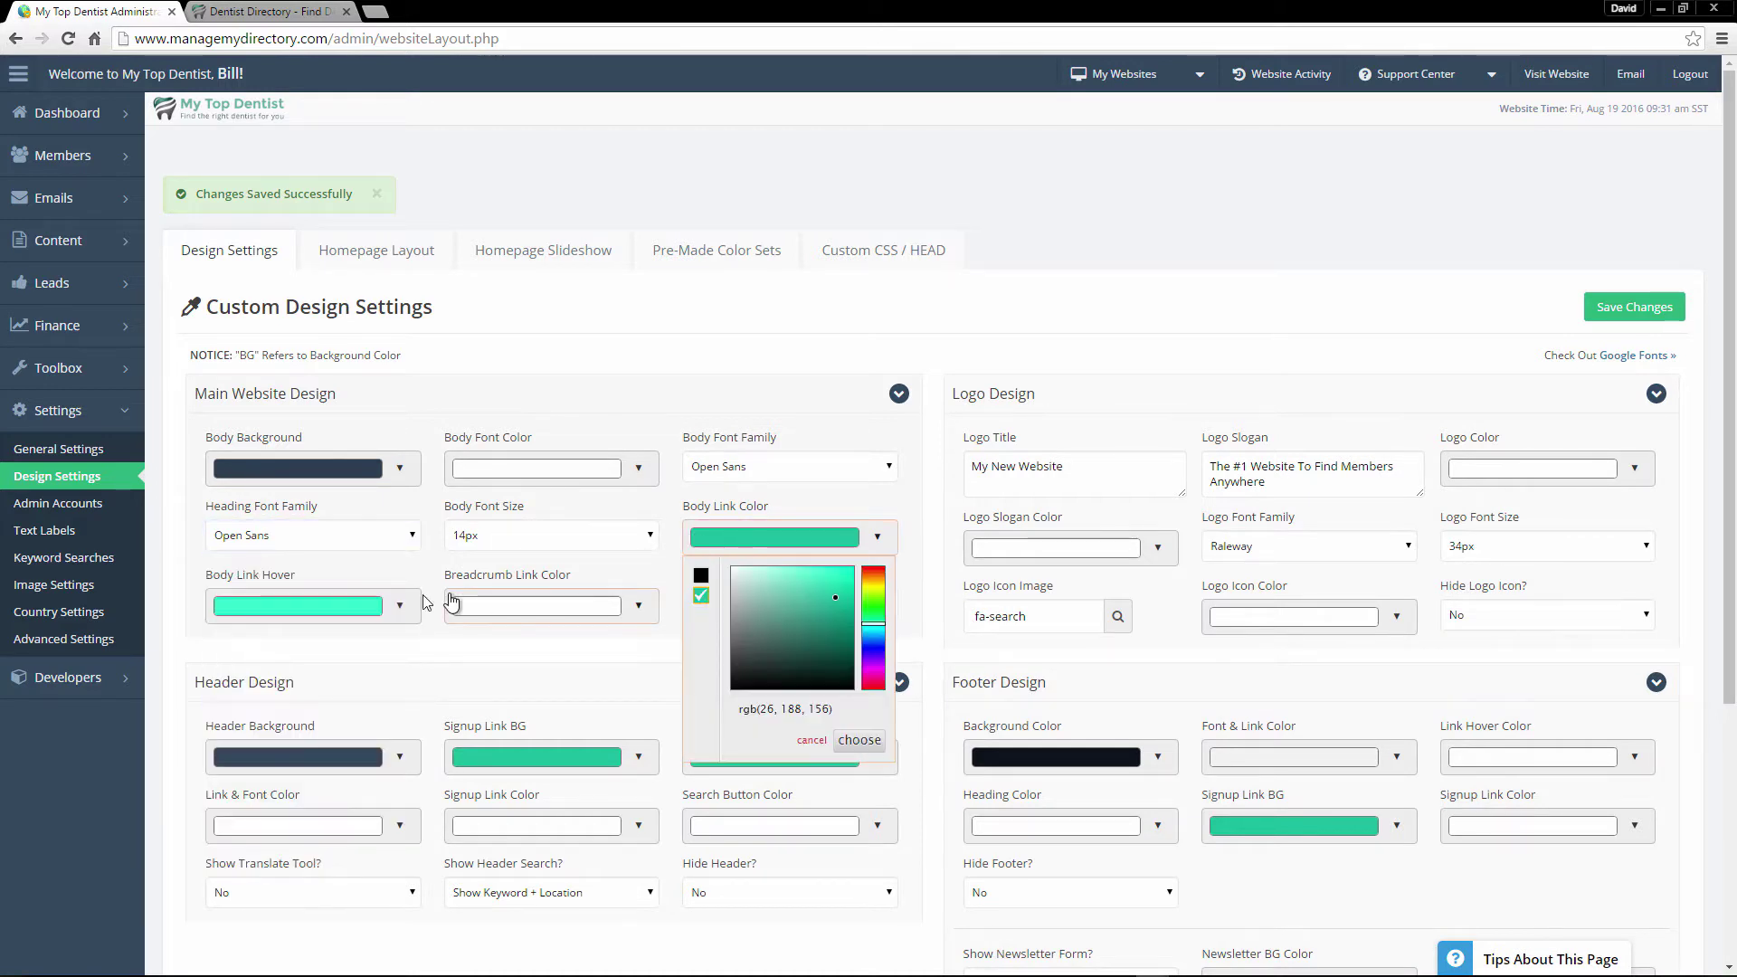
click(375, 604)
click(935, 622)
Expand Main Menu, Sidebar Alignment, Default Button and Additional Design settings, then reload
scroll(935, 621, down, 4)
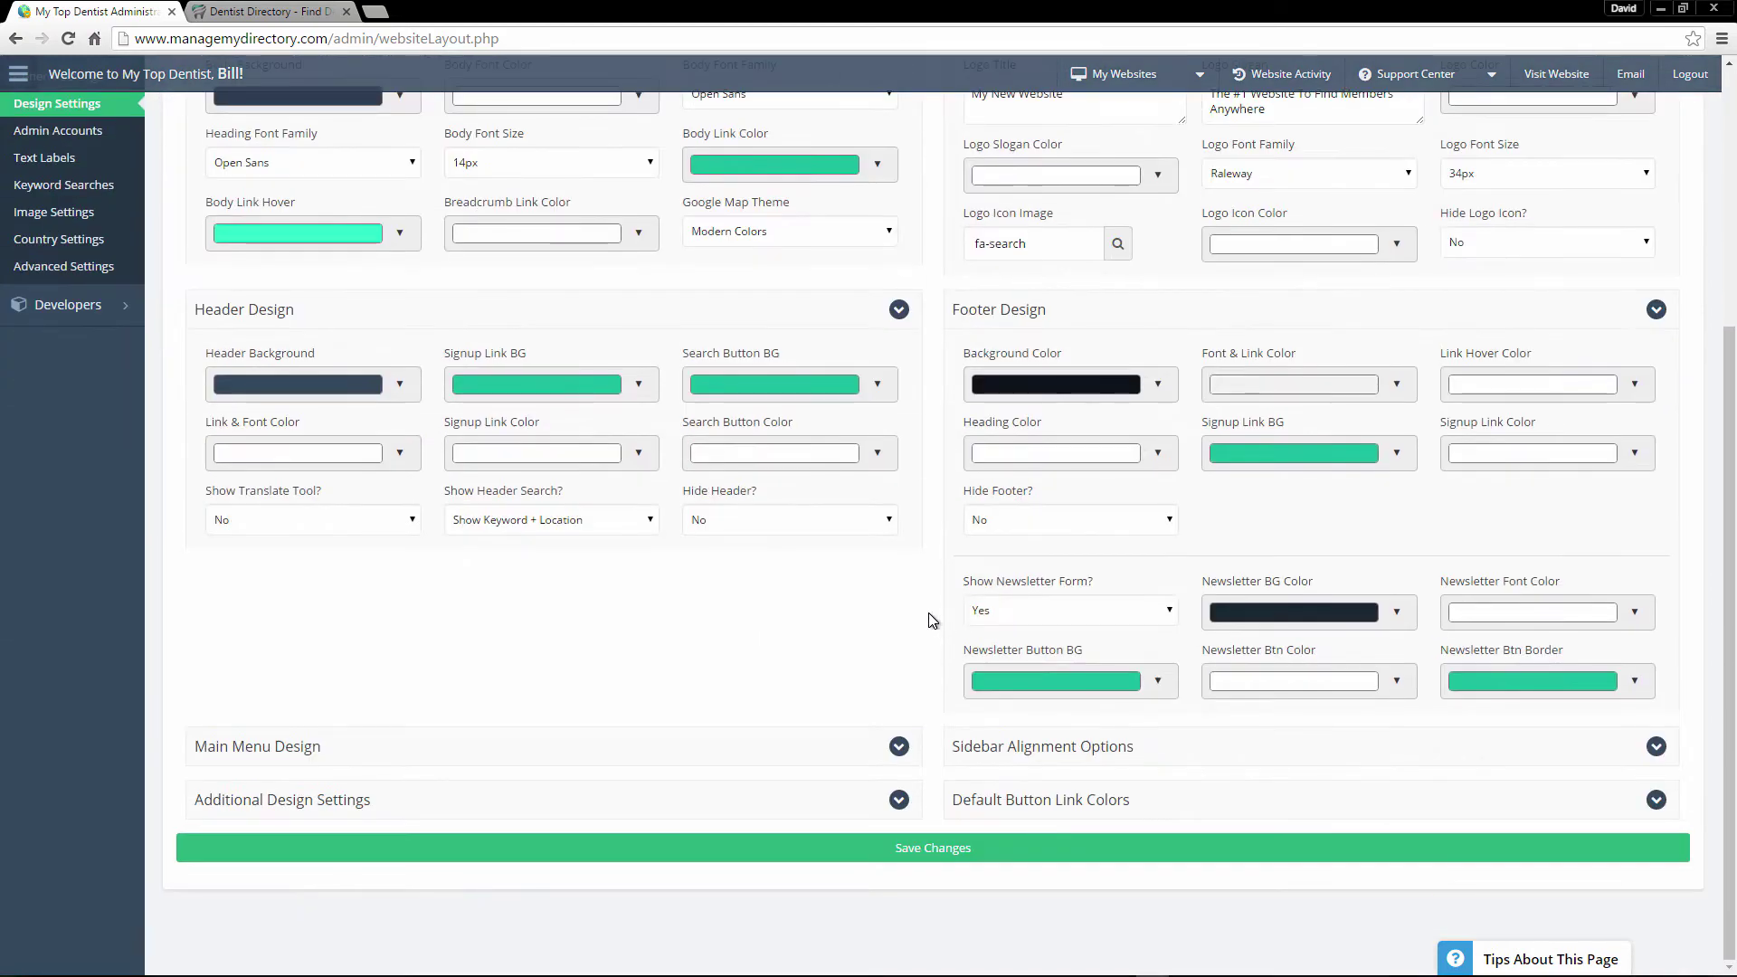
click(800, 760)
scroll(1104, 748, down, 3)
click(1105, 748)
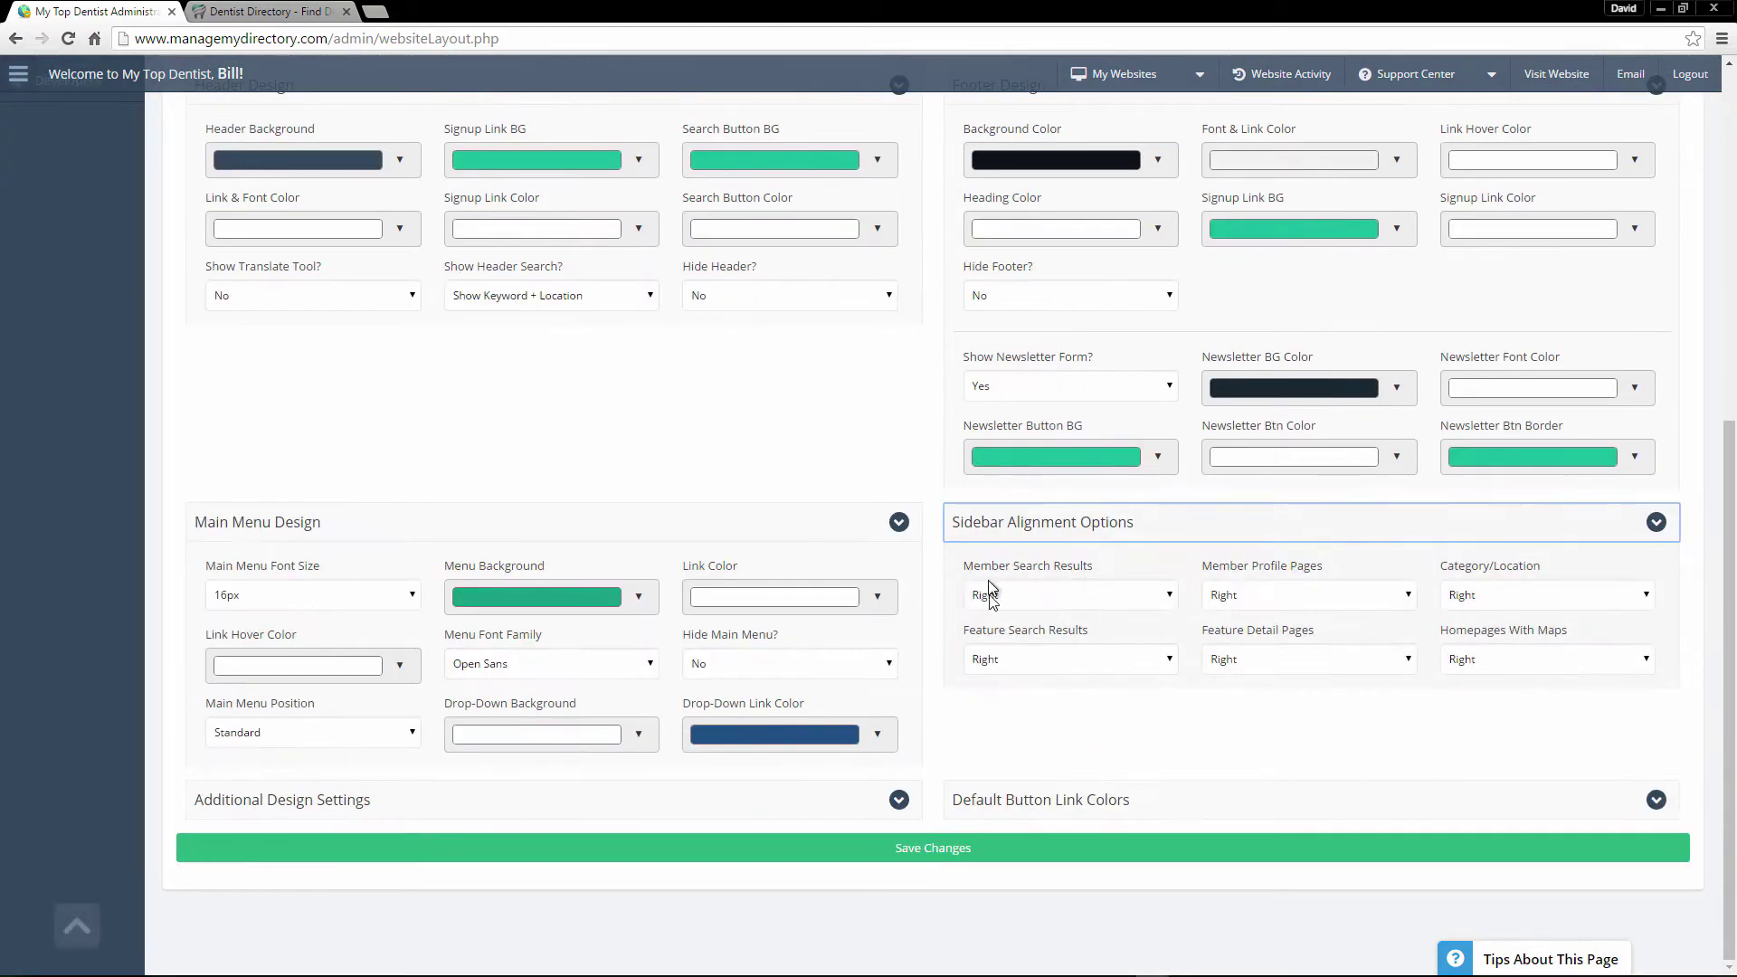
click(1014, 811)
click(849, 801)
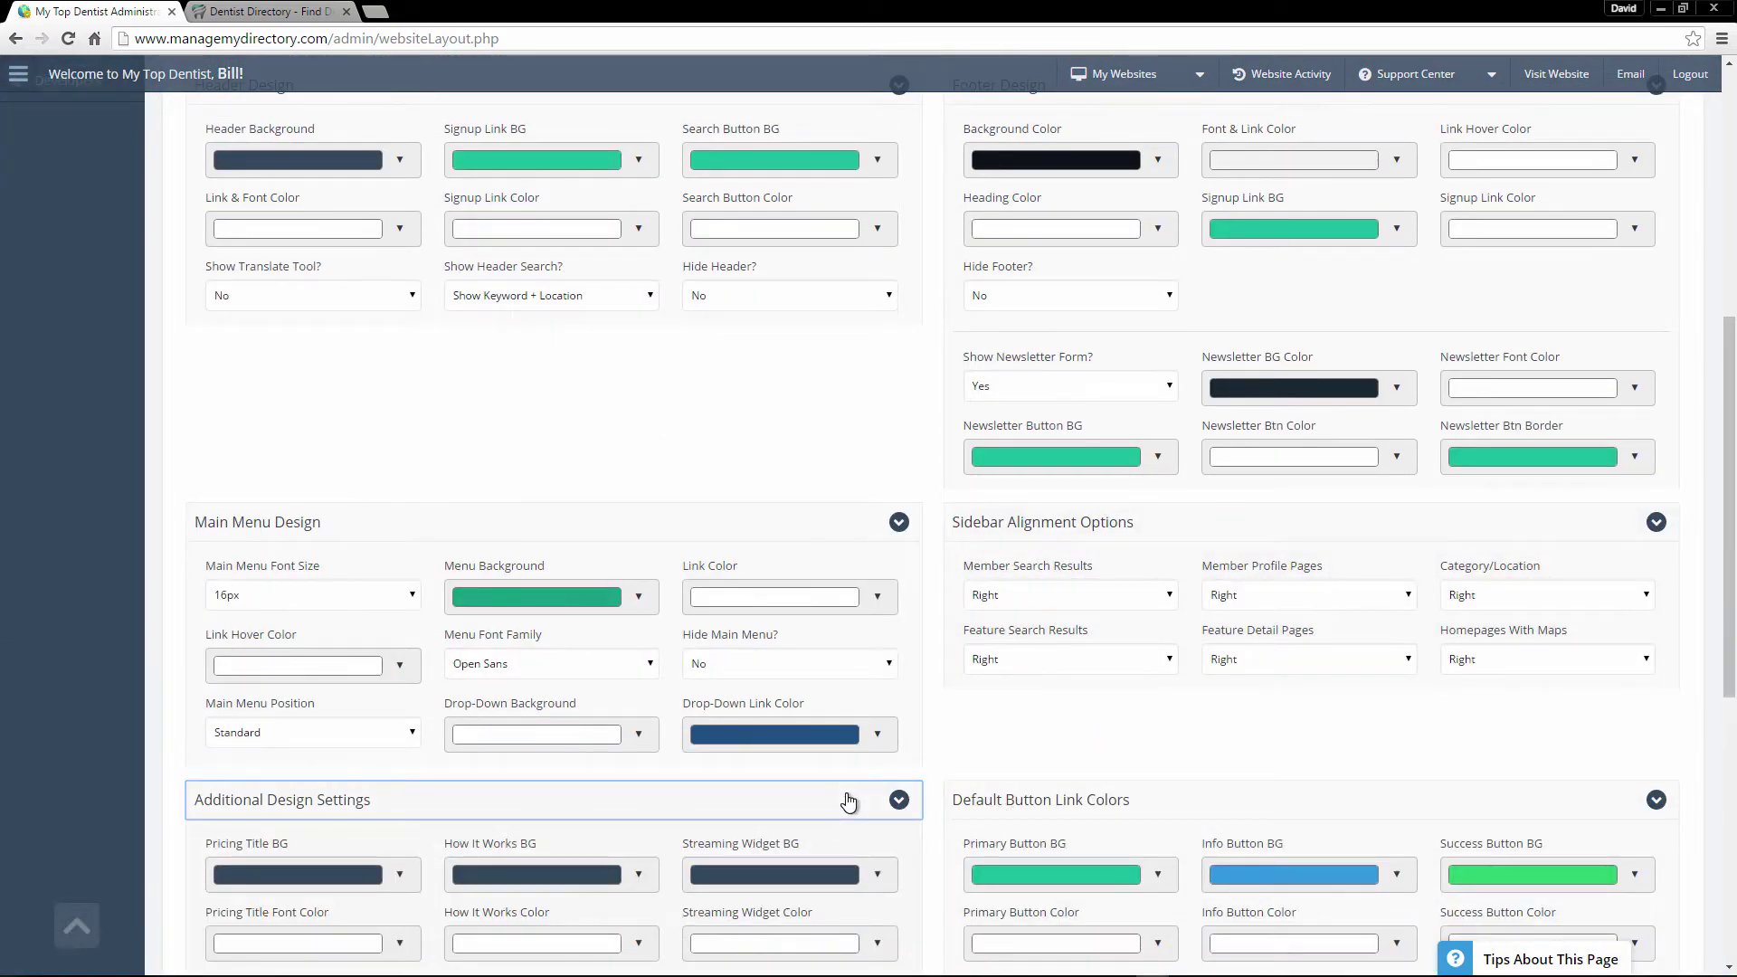
scroll(848, 801, down, 1)
scroll(848, 801, down, 2)
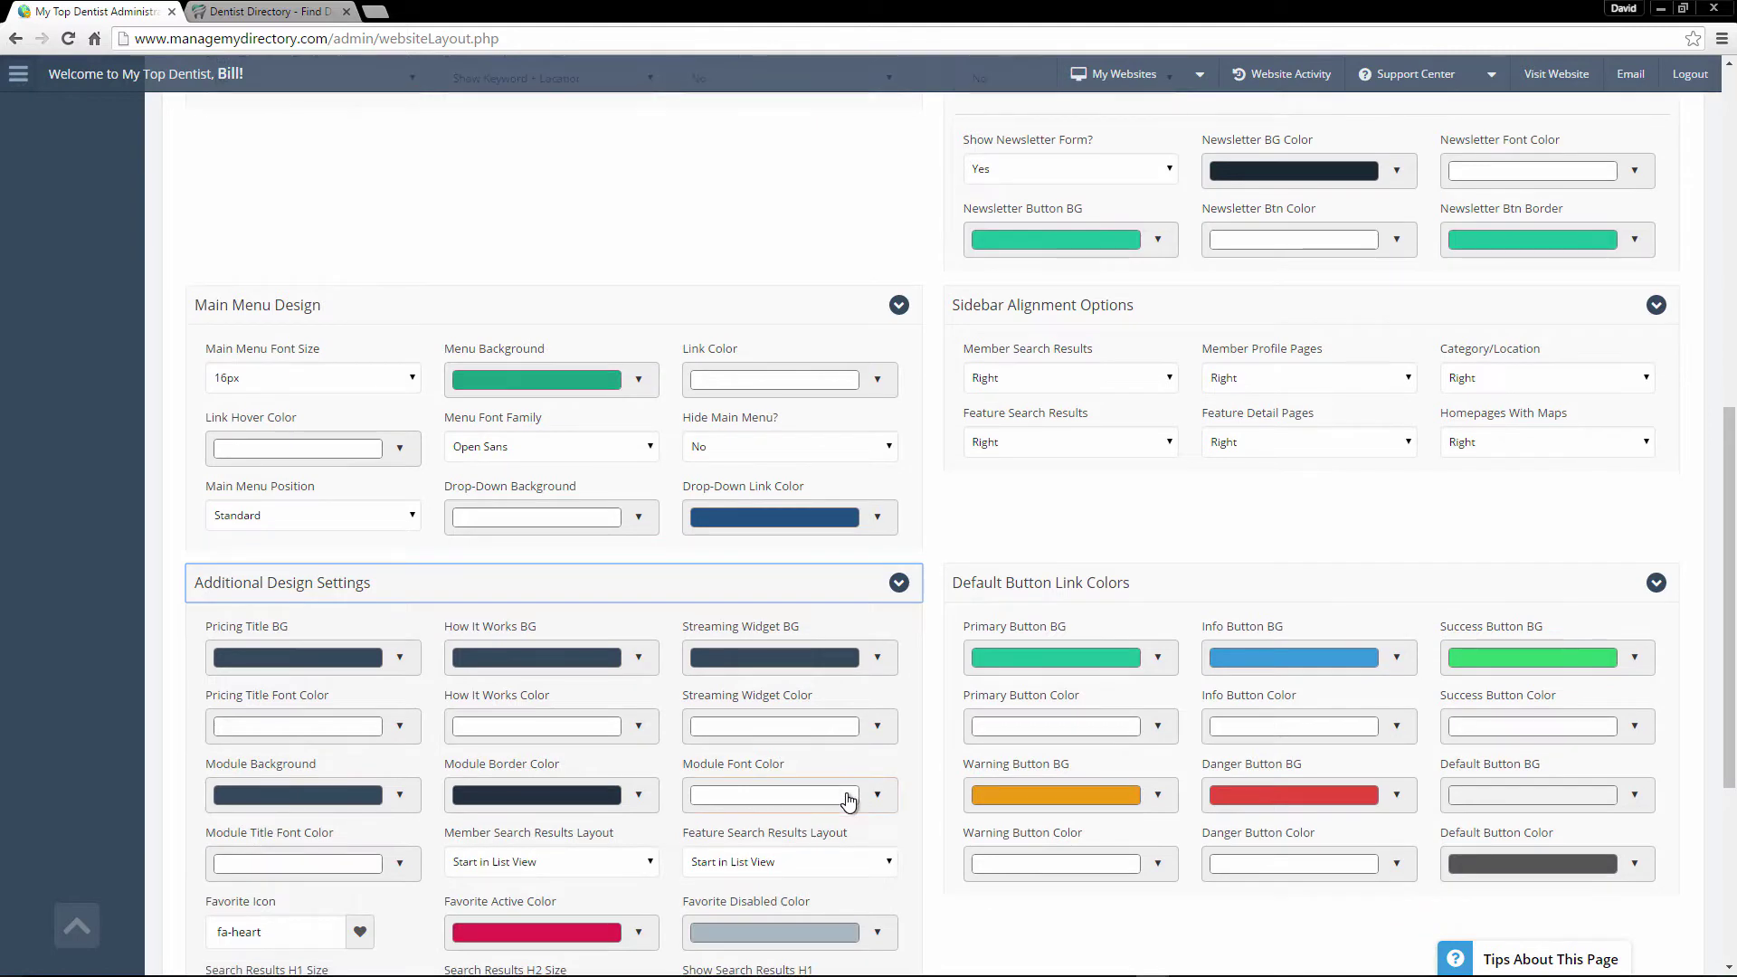
key(Return)
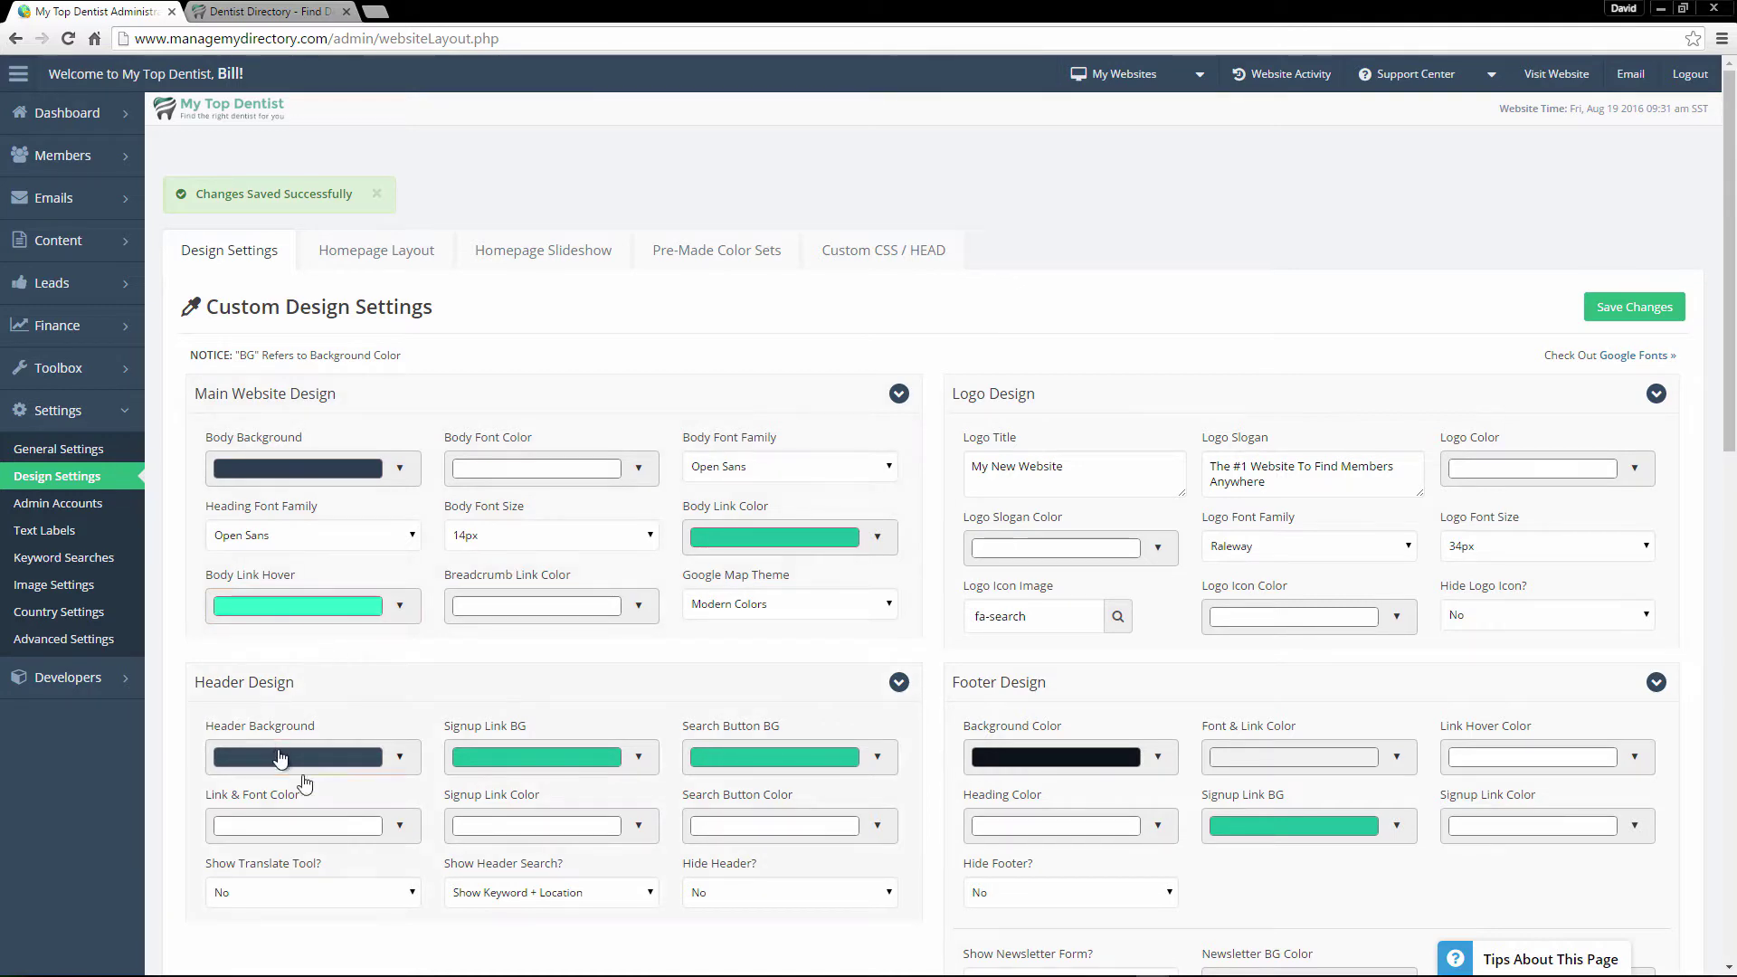
Change the Header Background colour to purple, save, and reload the live homepage to view it
click(276, 9)
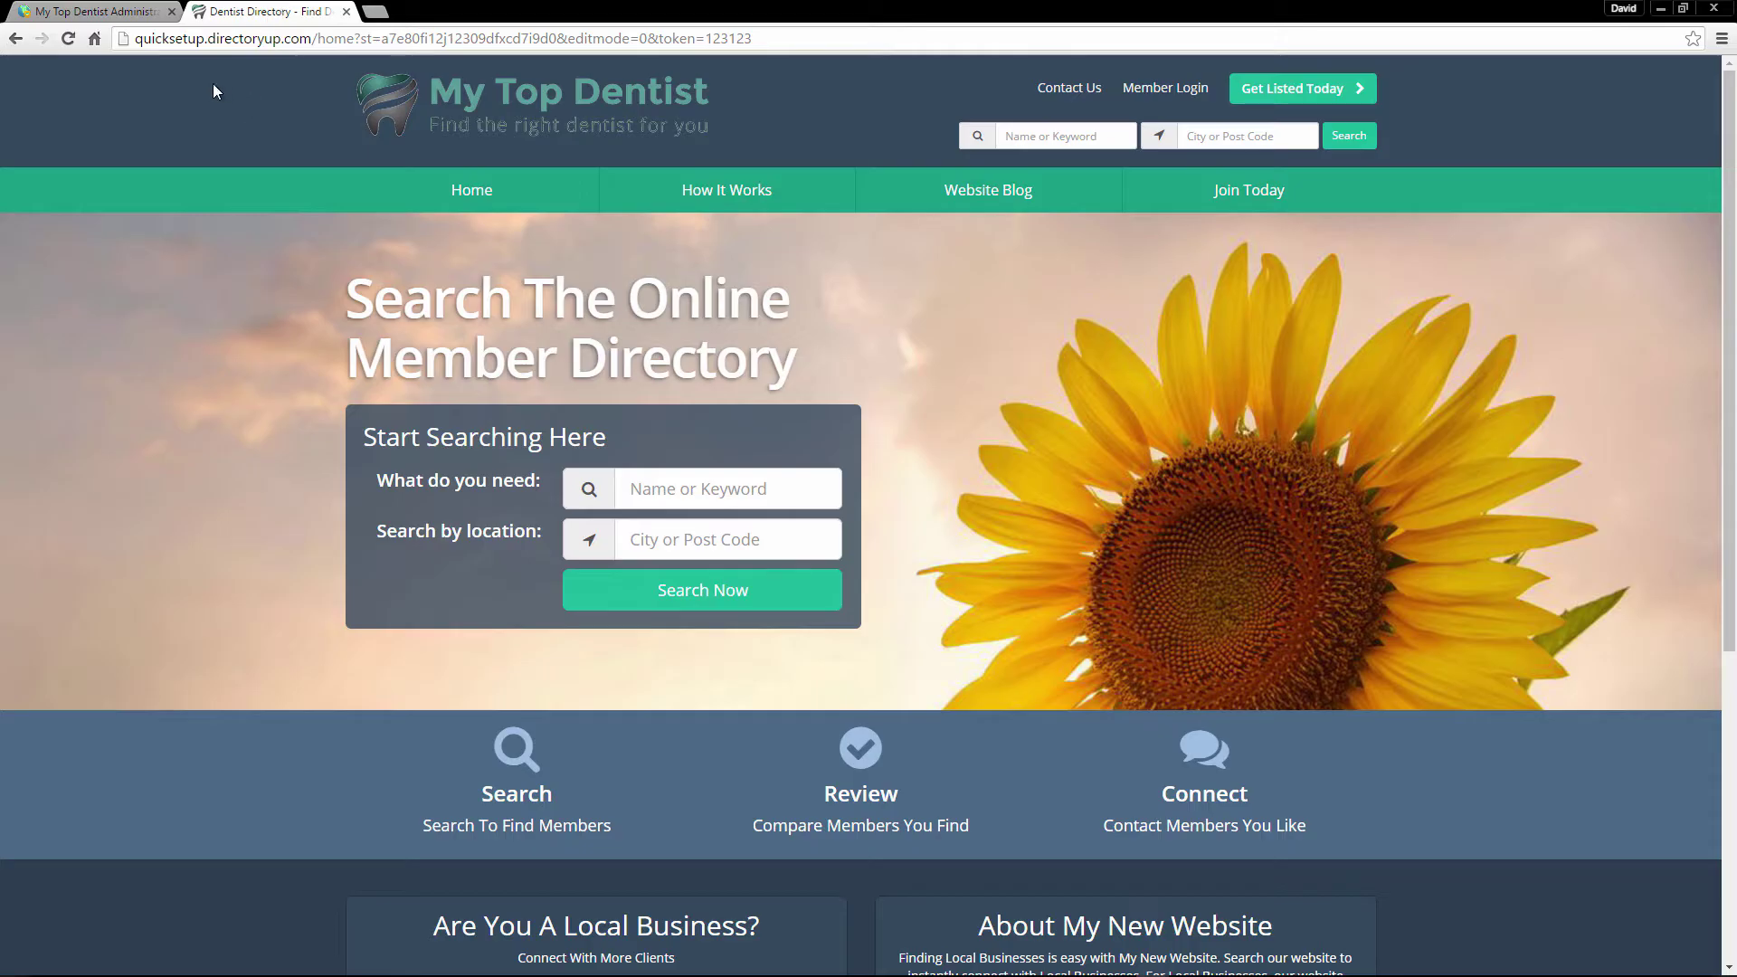
click(105, 9)
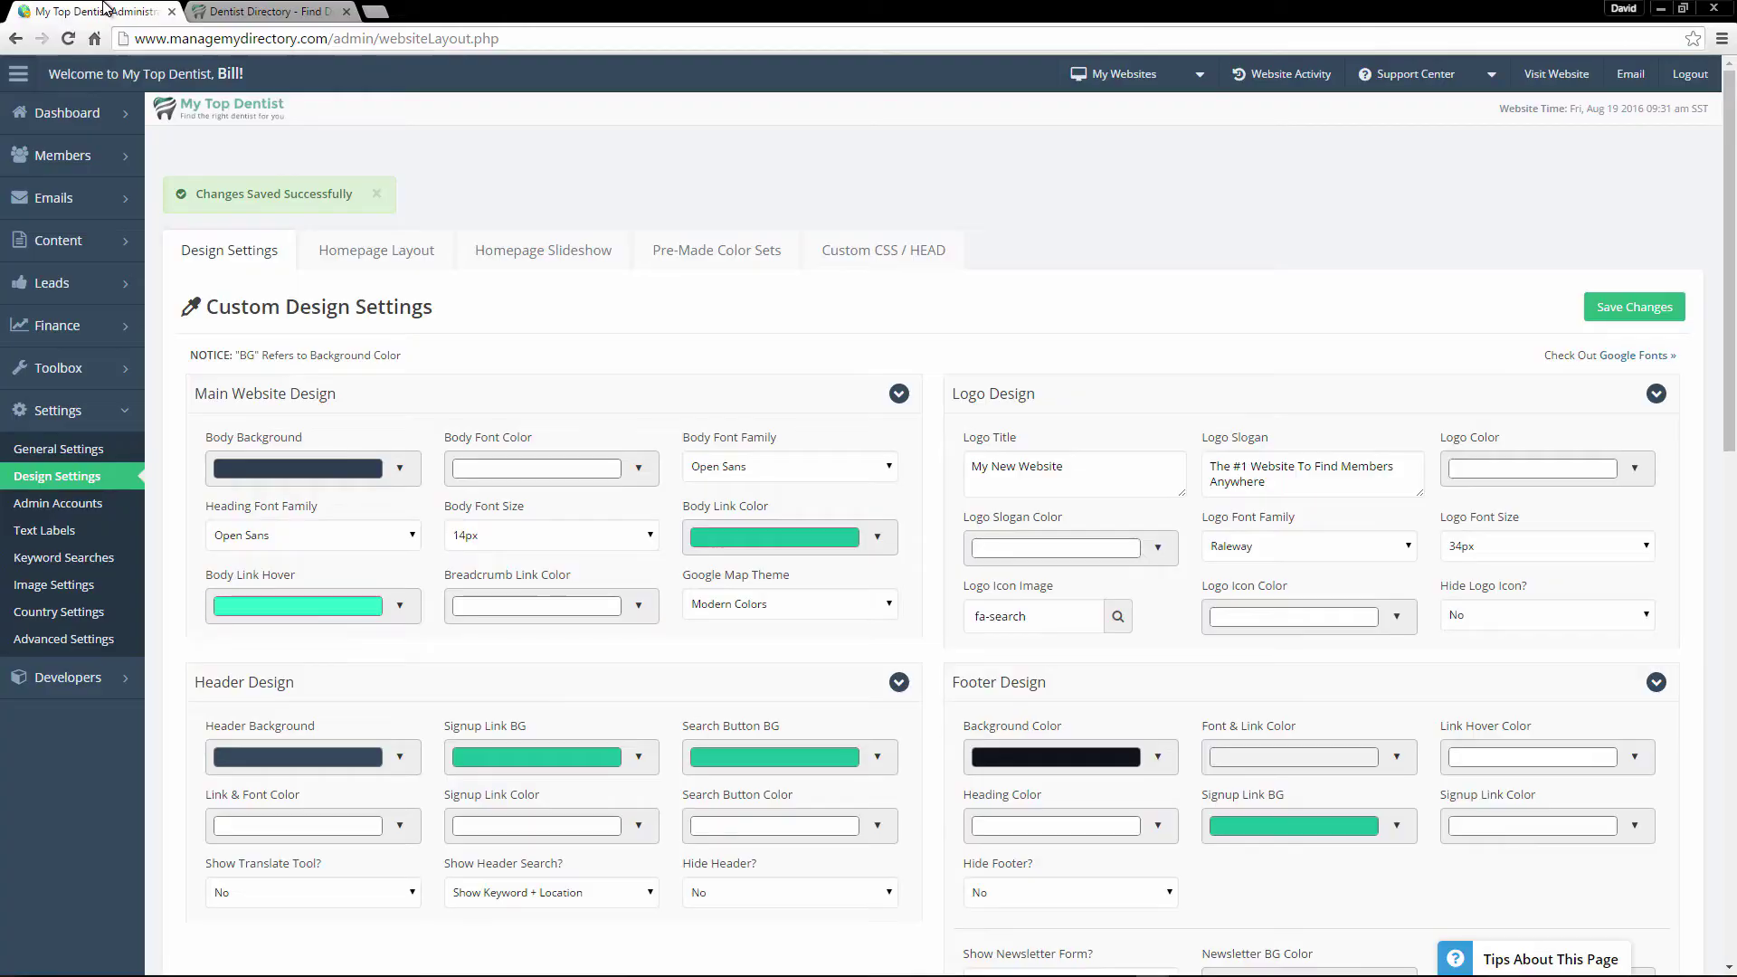
click(307, 760)
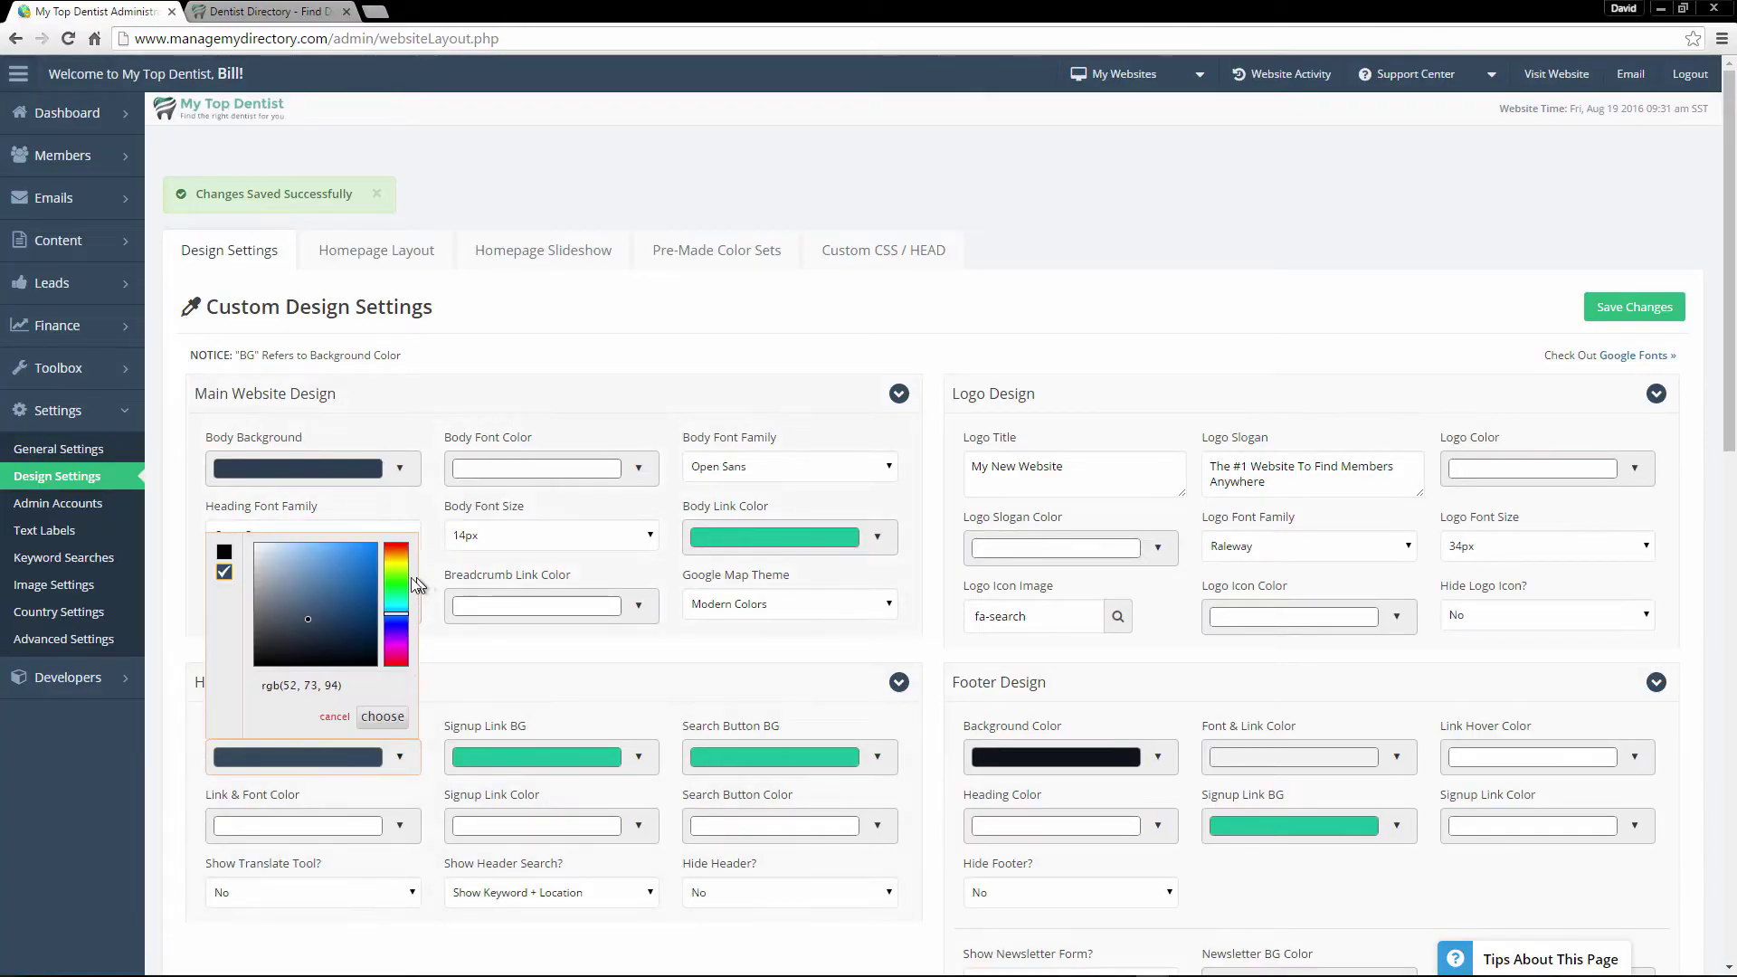
drag(396, 648, 342, 553)
click(382, 717)
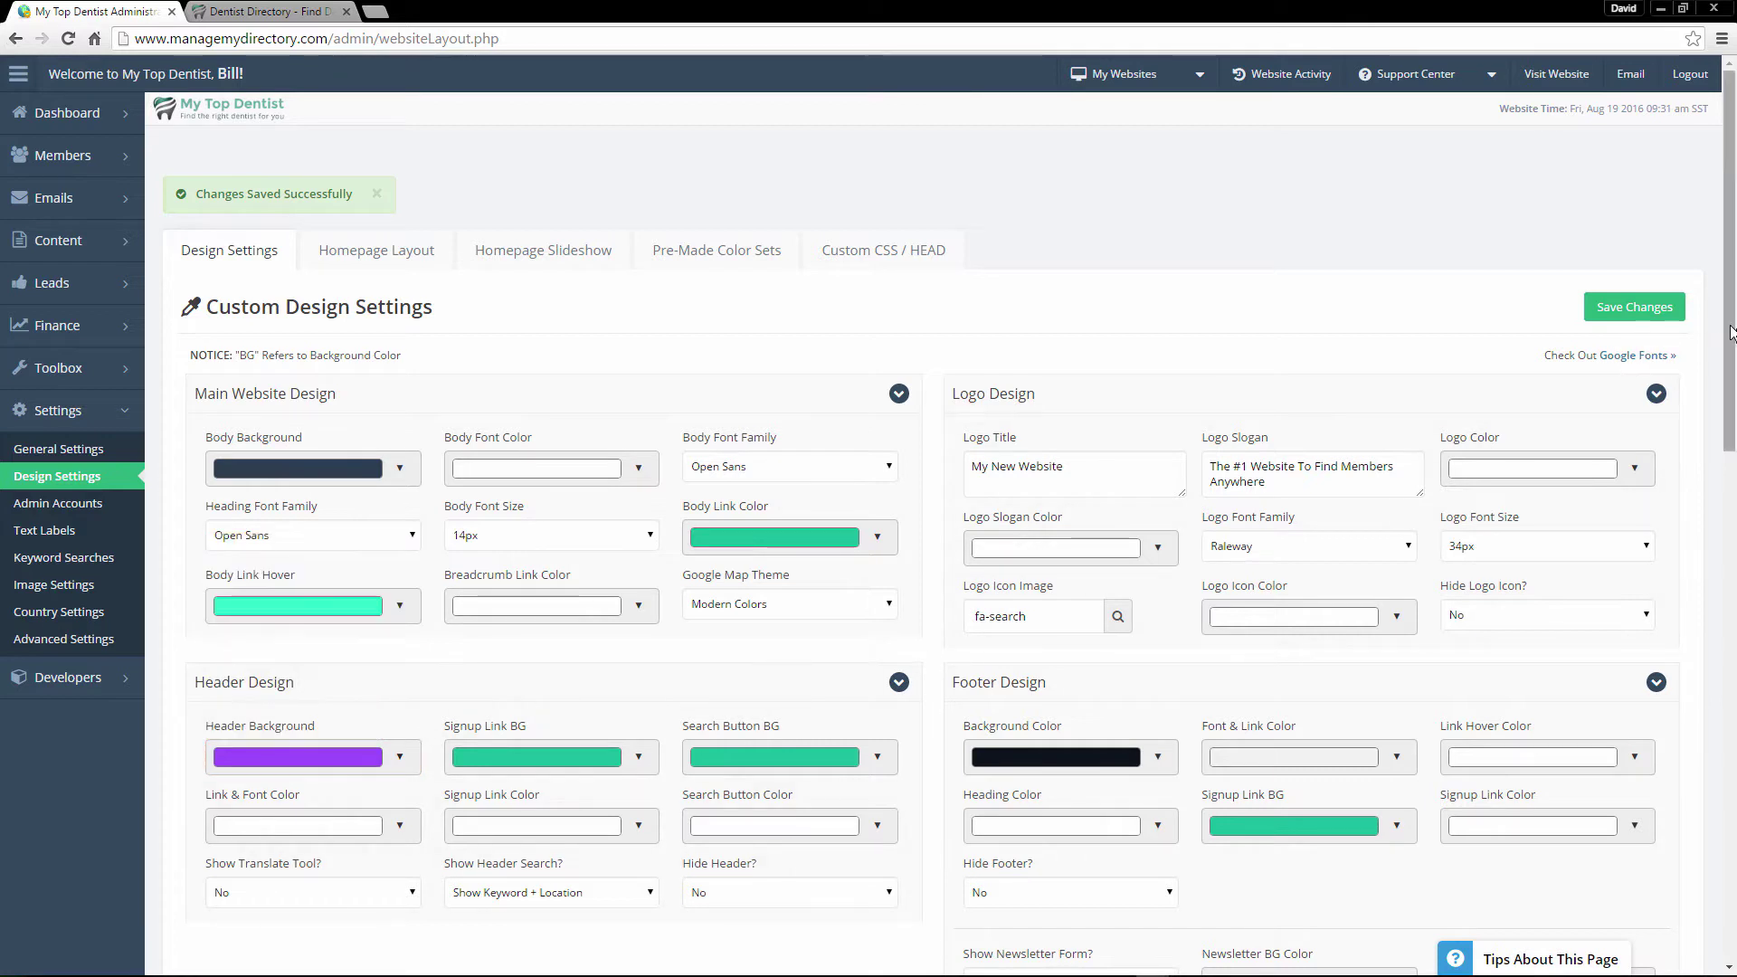
click(1663, 312)
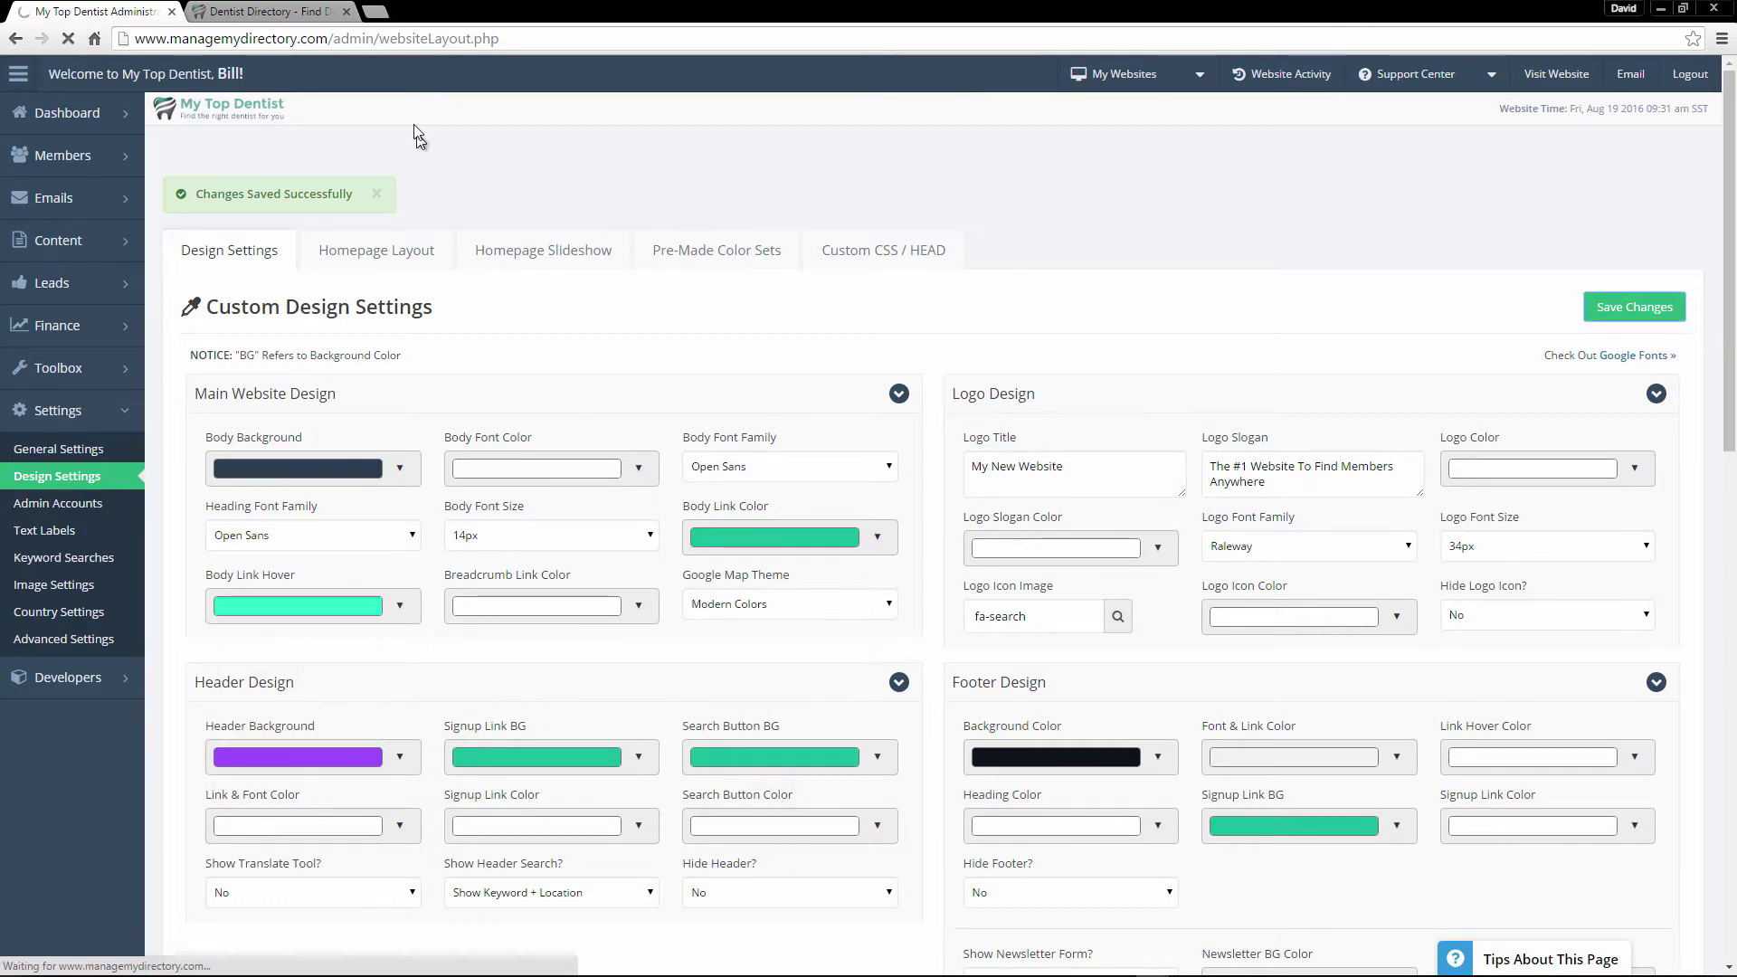
click(282, 11)
click(66, 38)
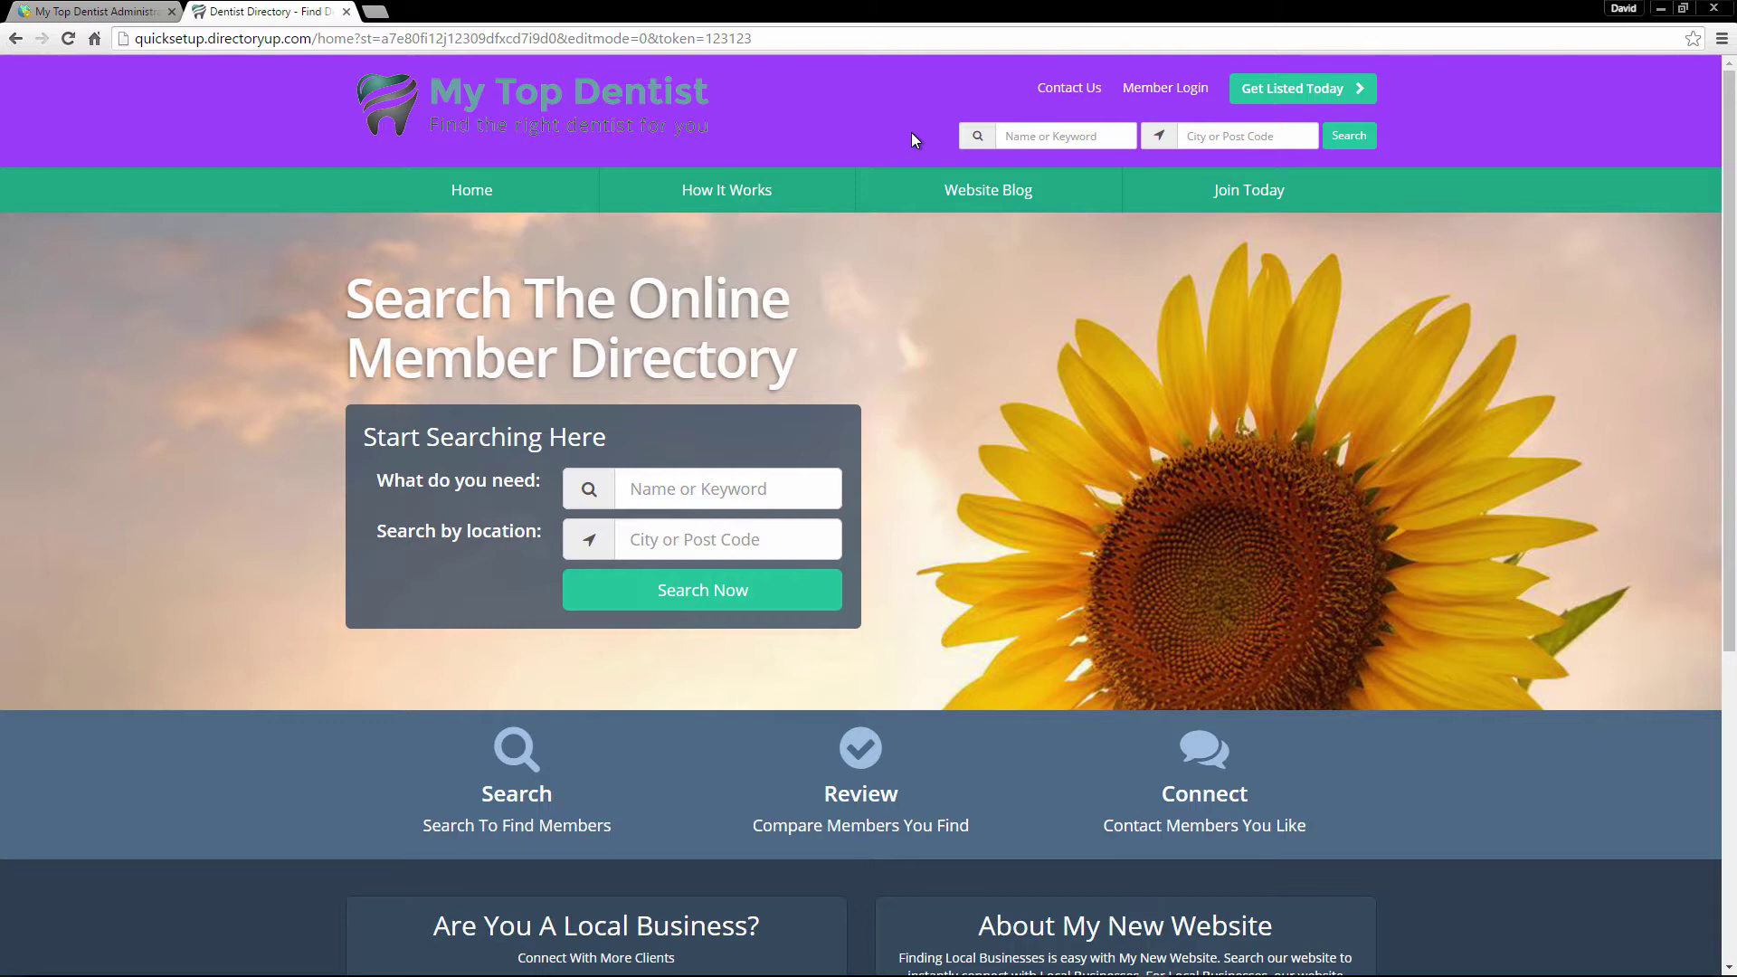
Apply Restore The Default Colors under Pre-Made Color Sets and reload the homepage to verify
click(97, 10)
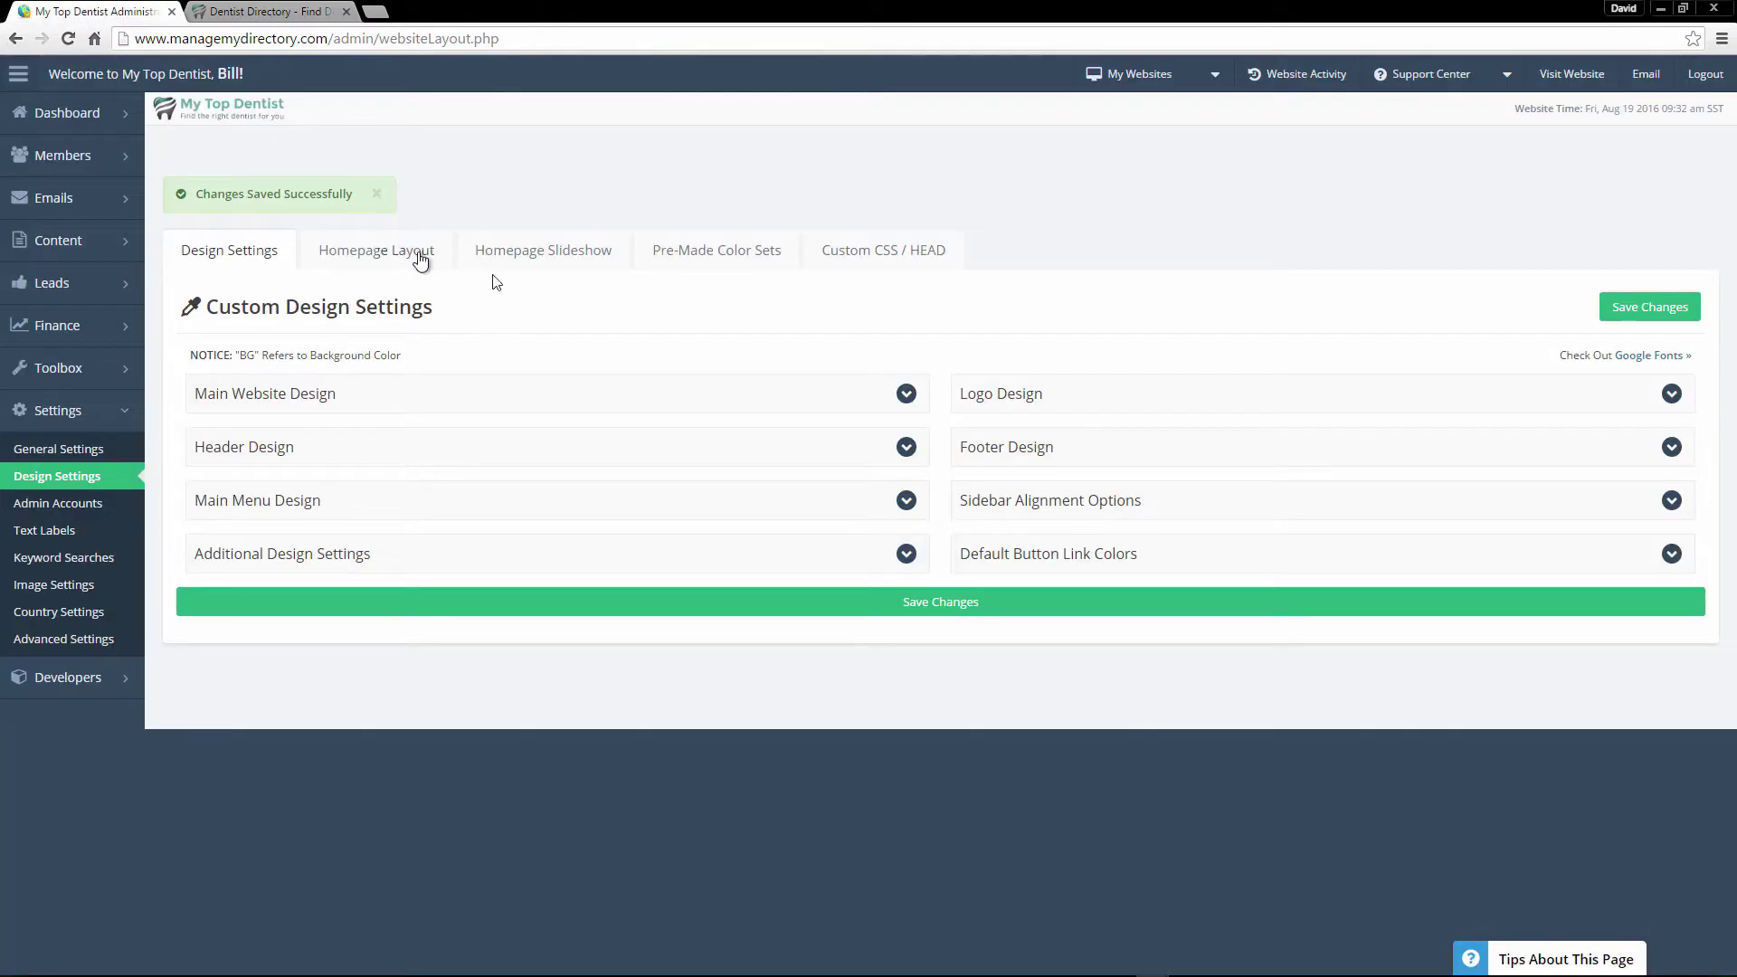
click(737, 248)
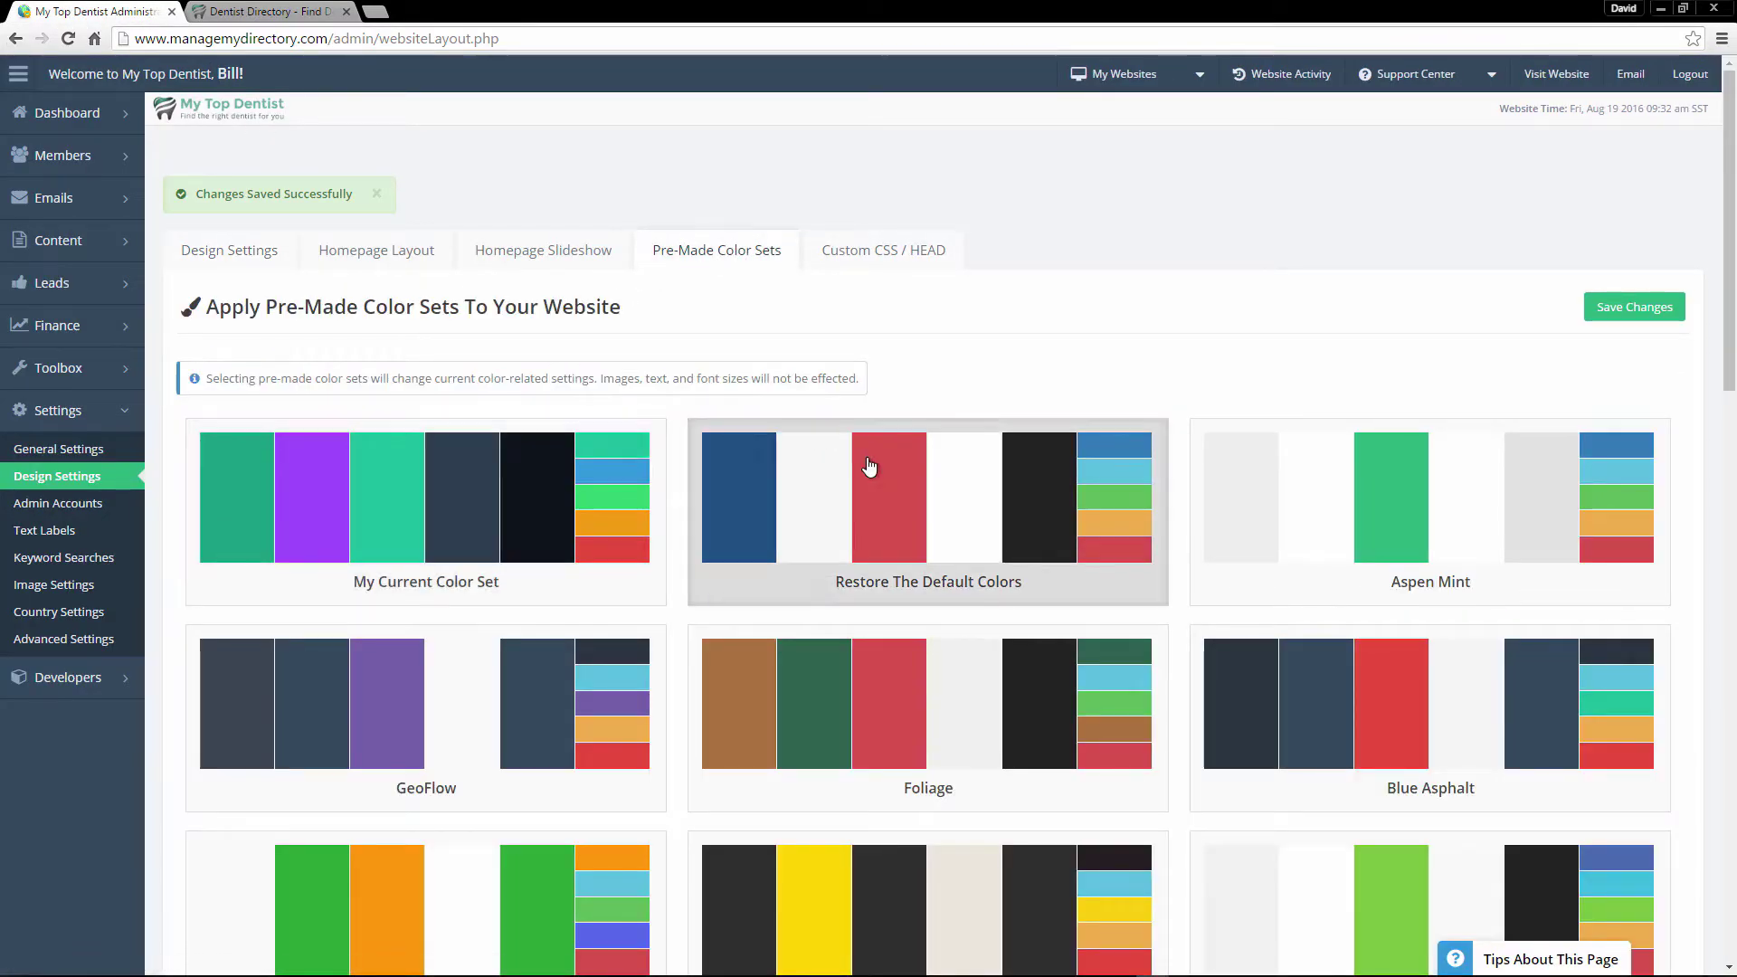
click(1624, 308)
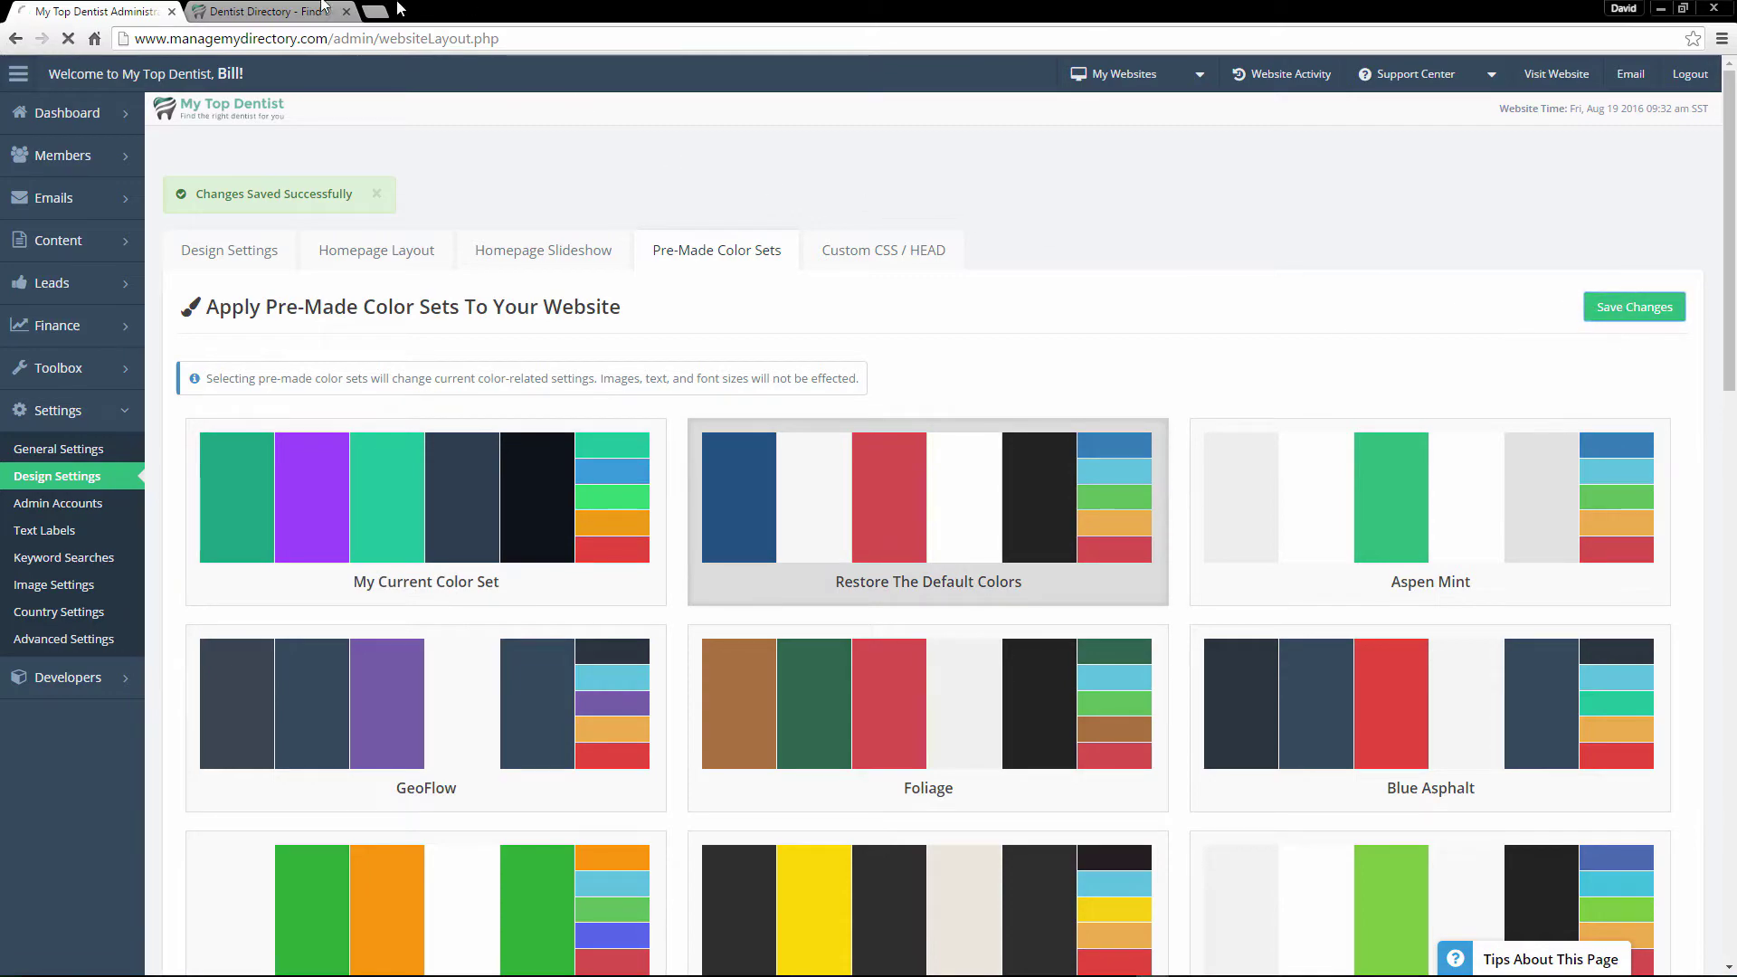
click(323, 8)
key(F5)
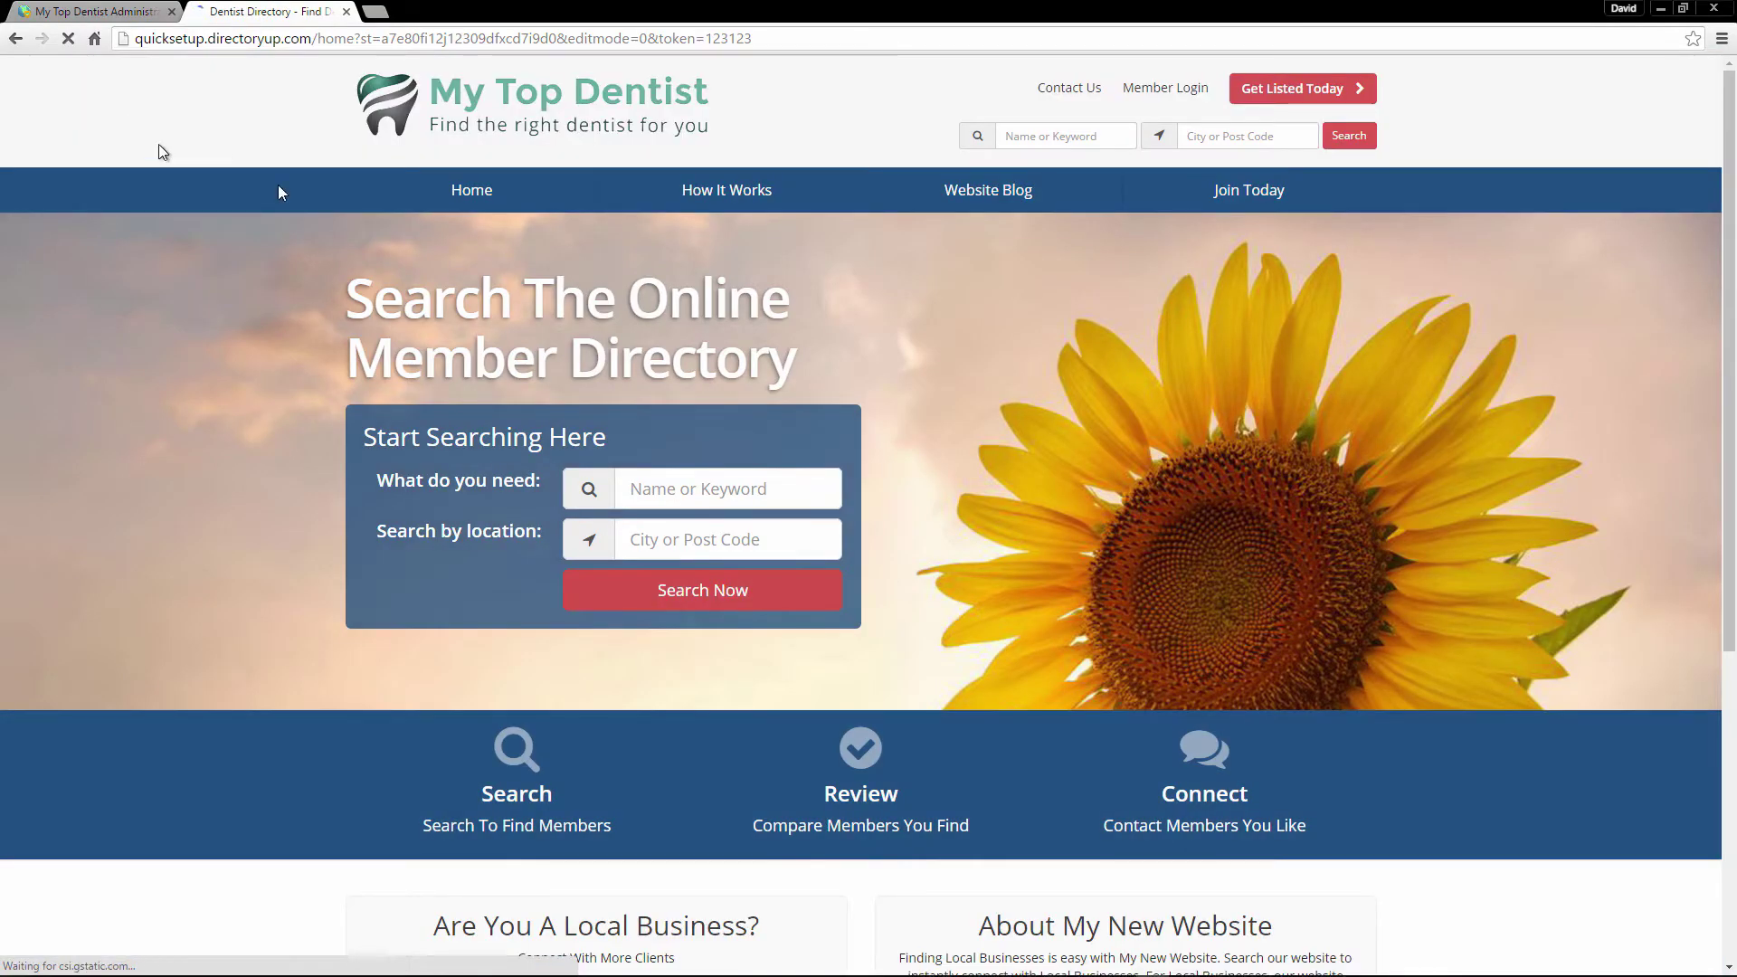
click(95, 11)
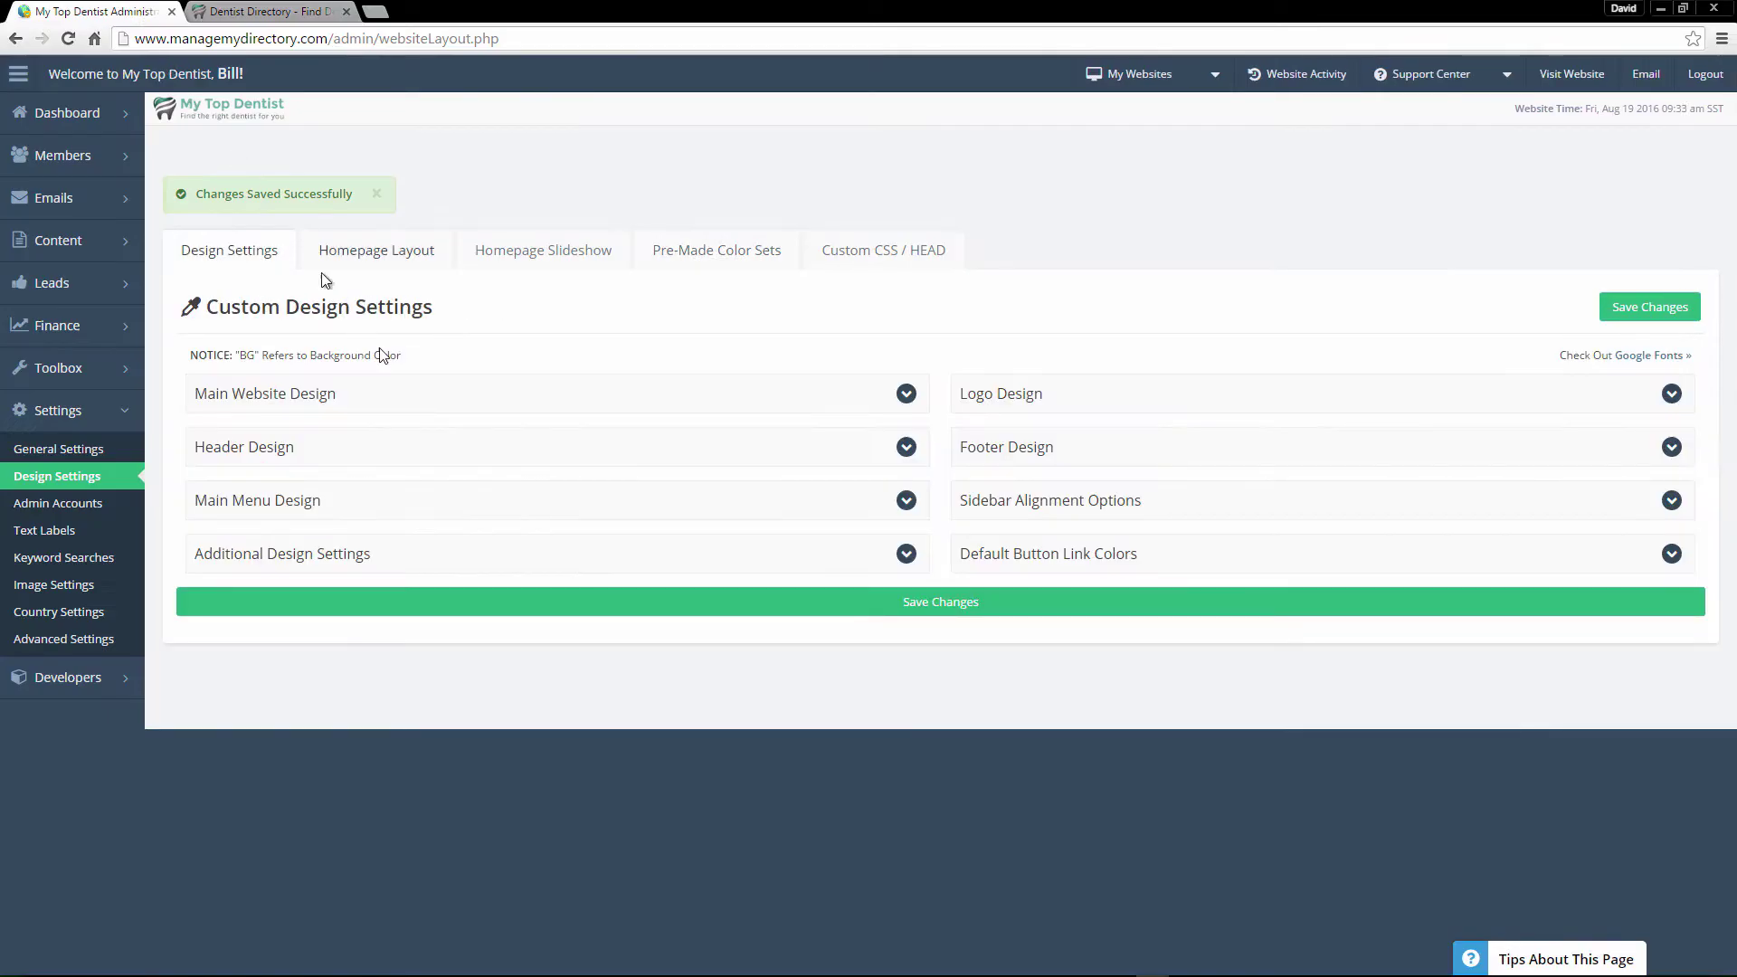
Expand Logo Design, then open Settings > General Settings in a new tab
click(1079, 395)
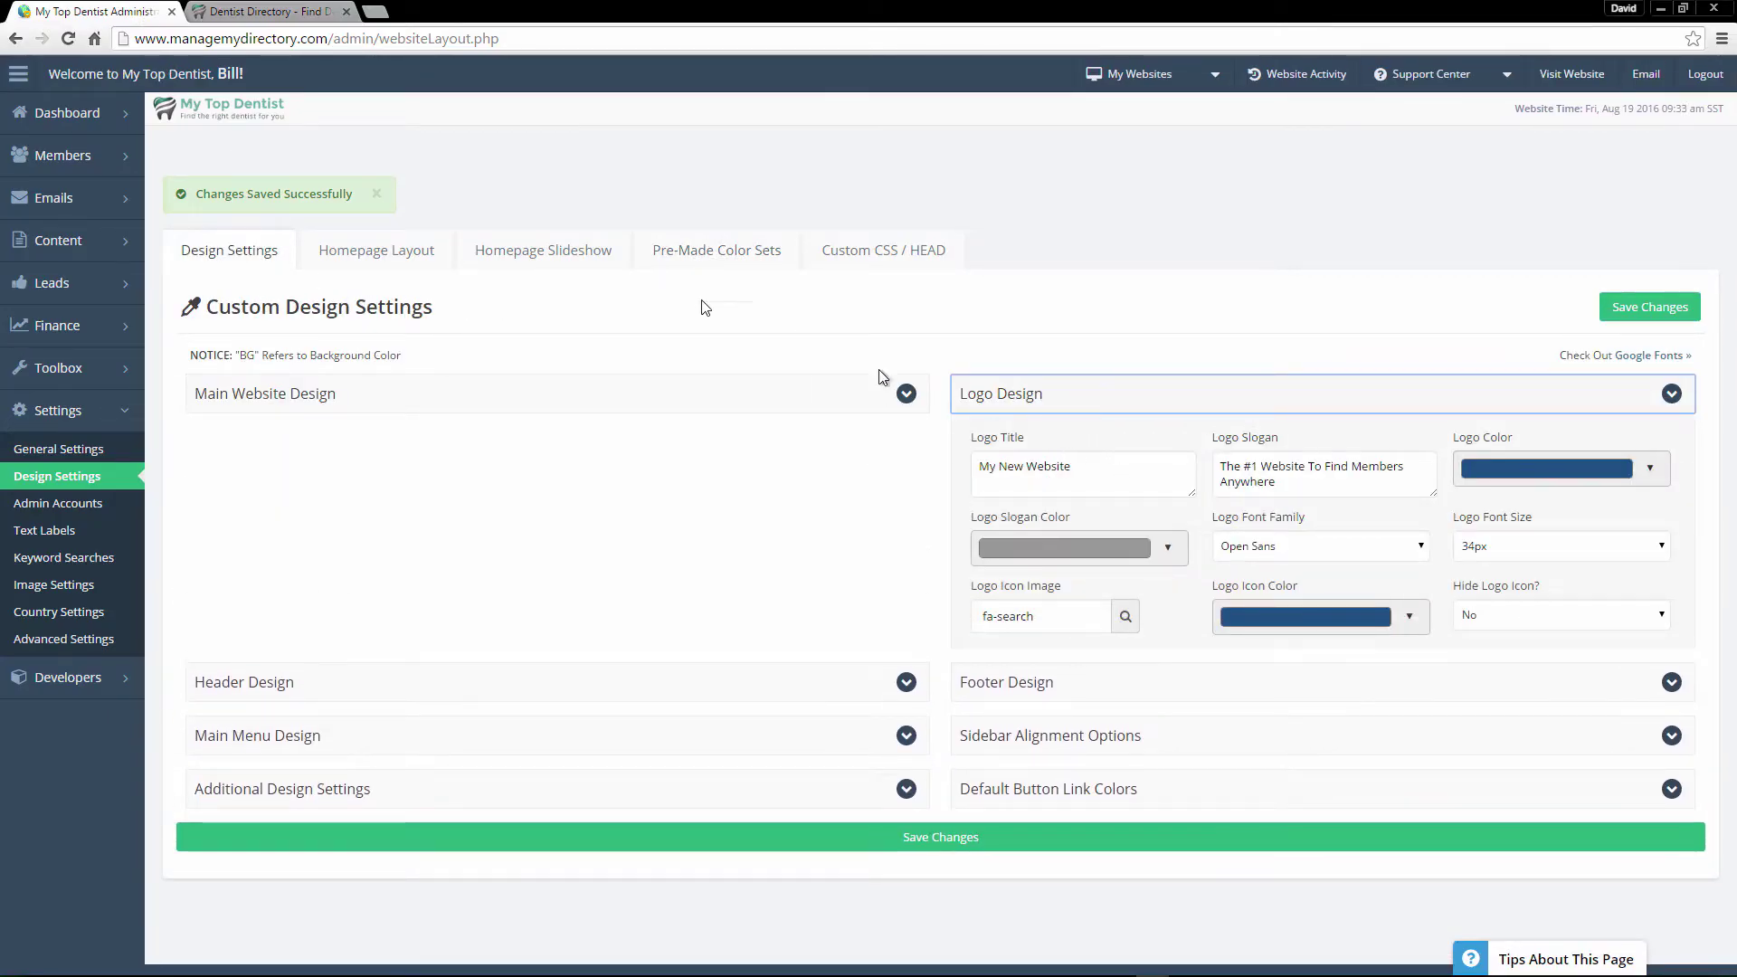
click(223, 9)
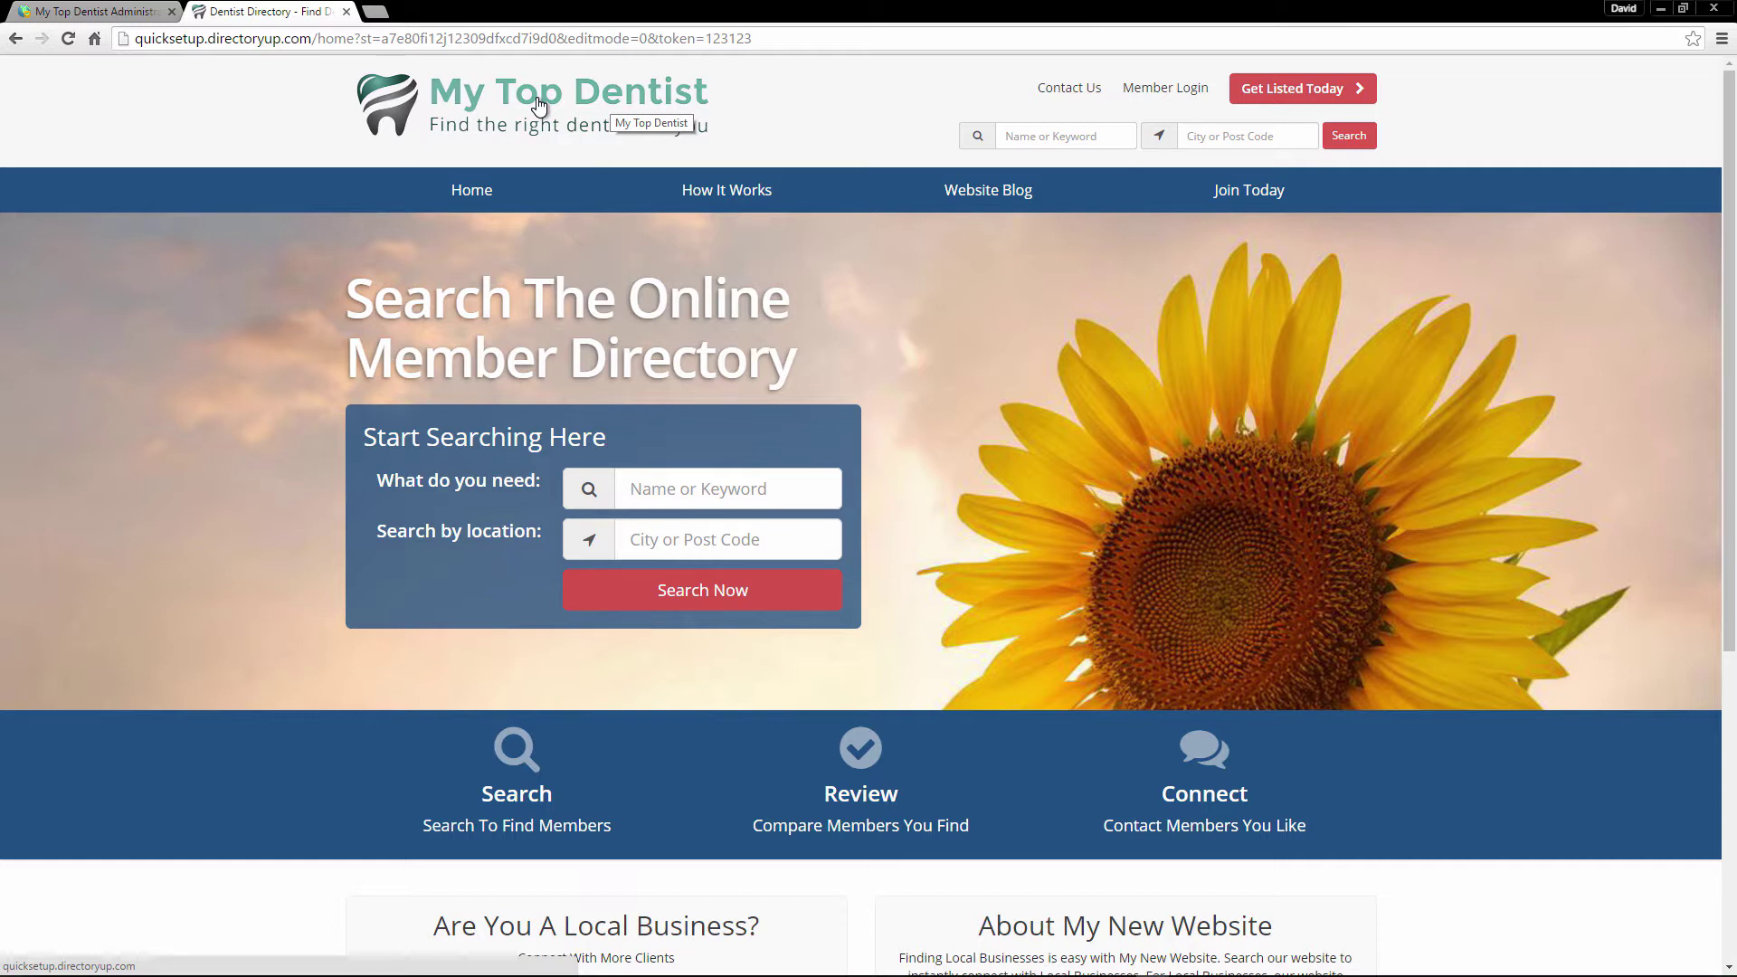
click(97, 10)
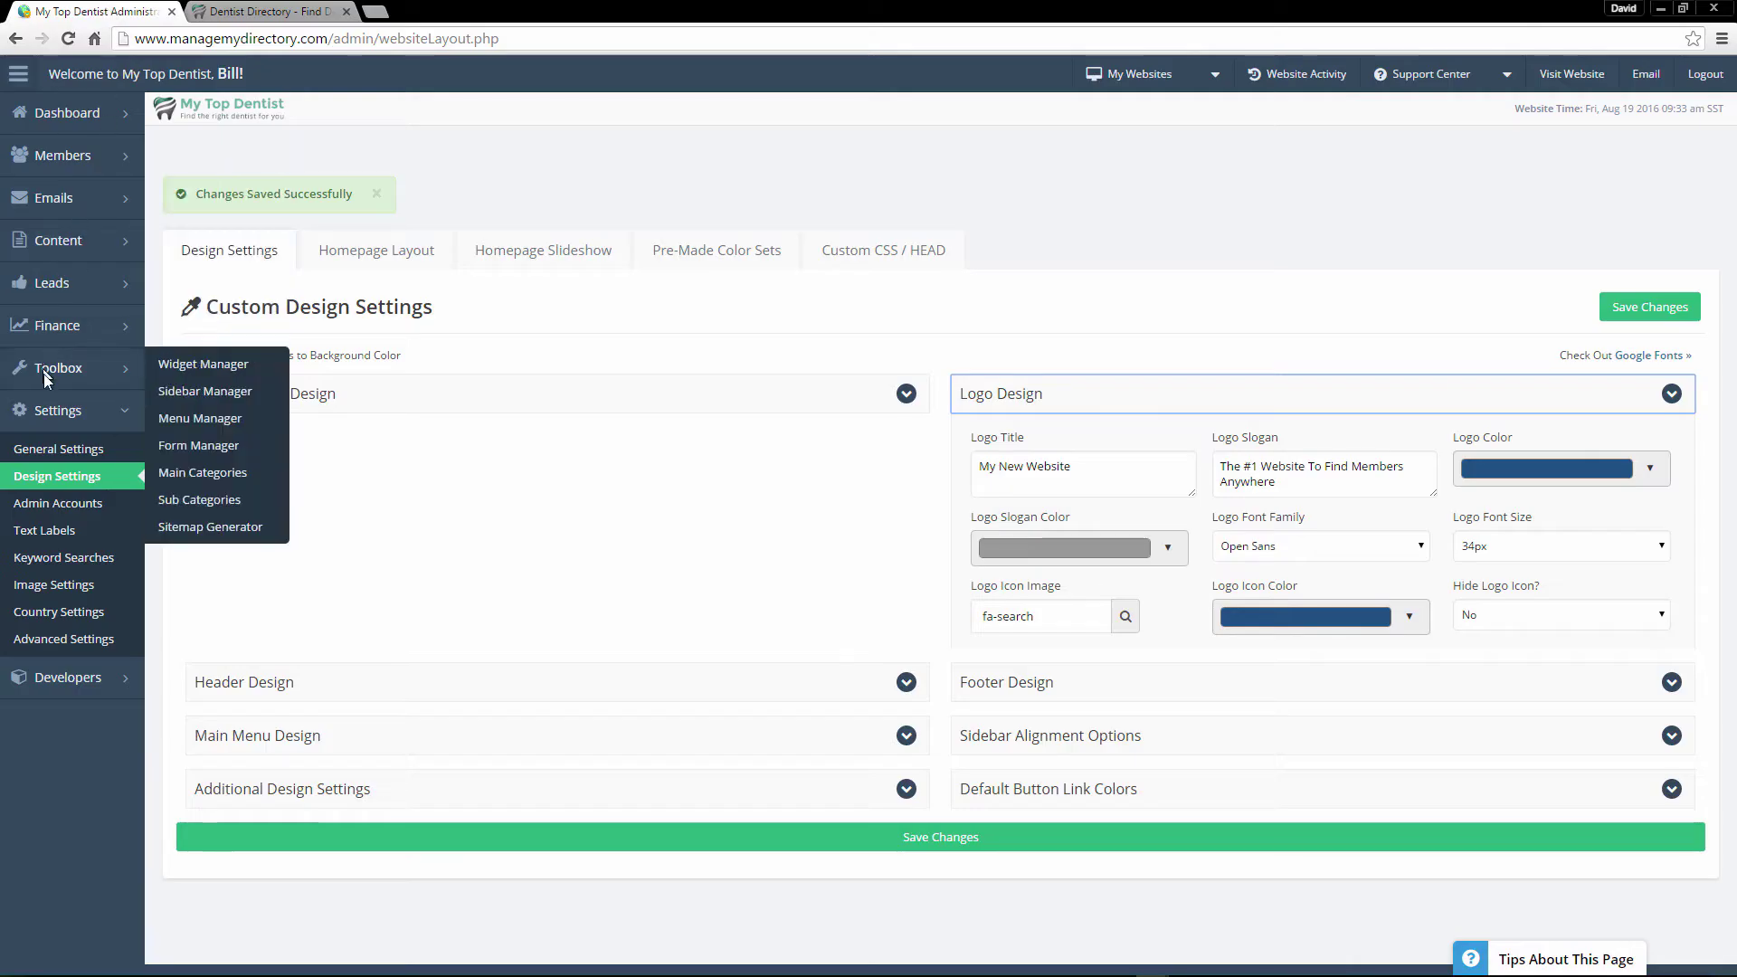
middle_click(67, 450)
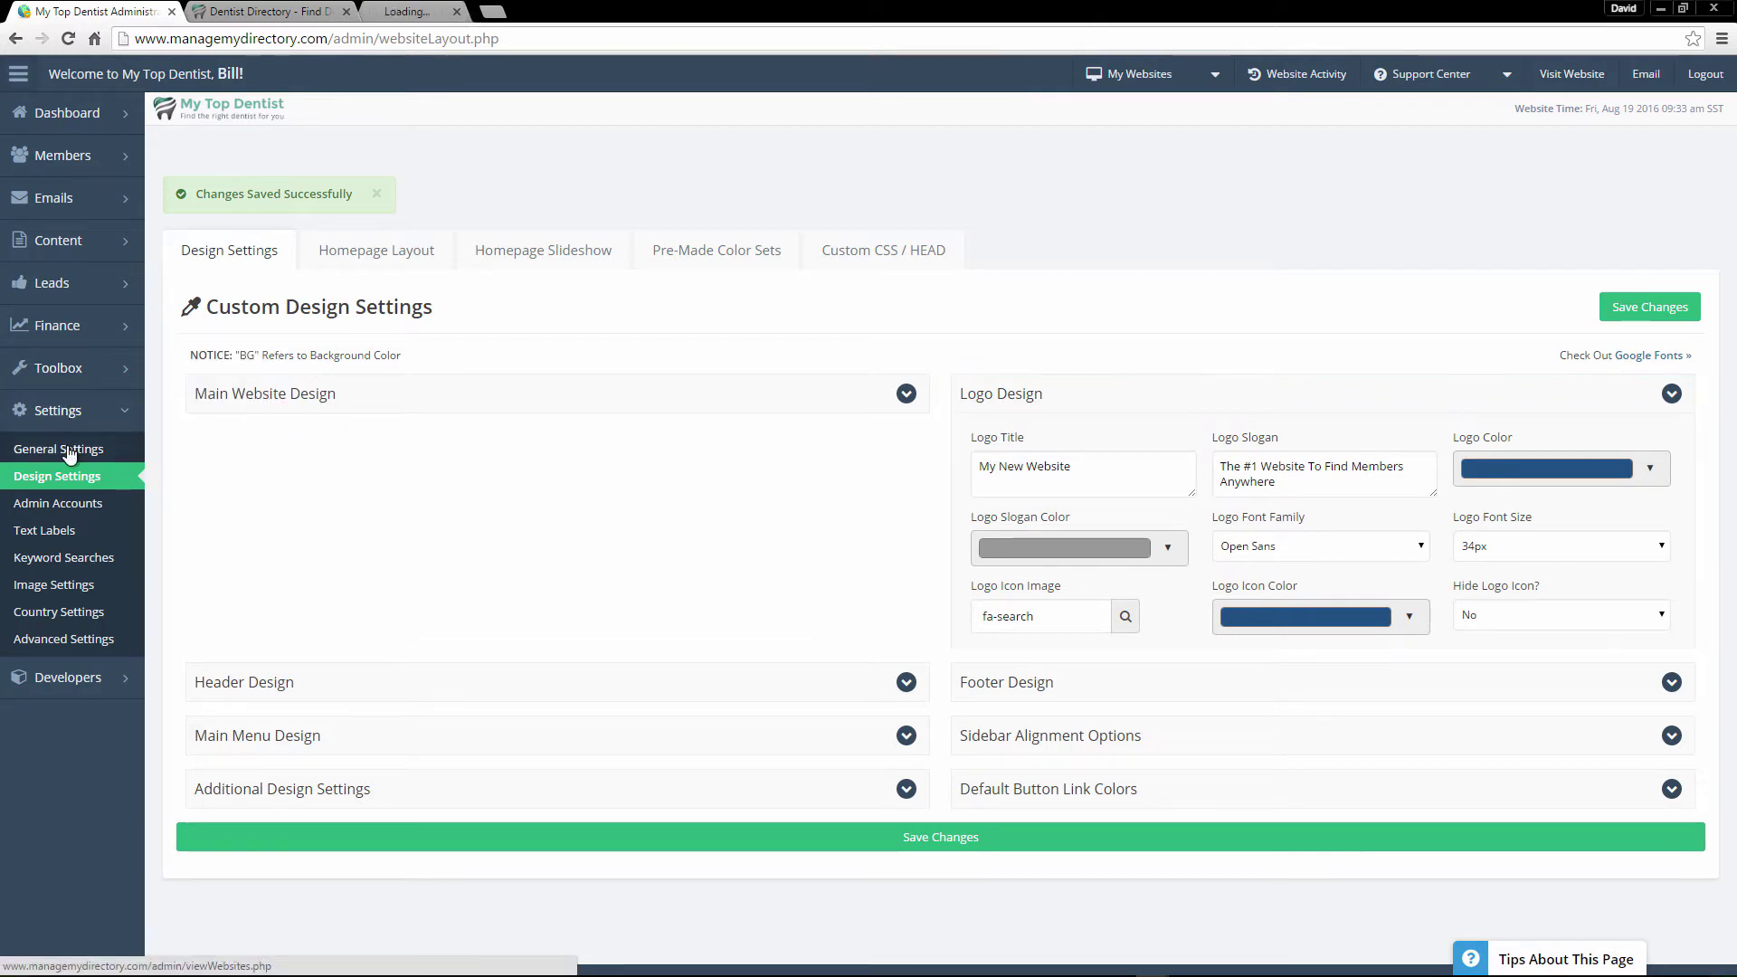
click(464, 10)
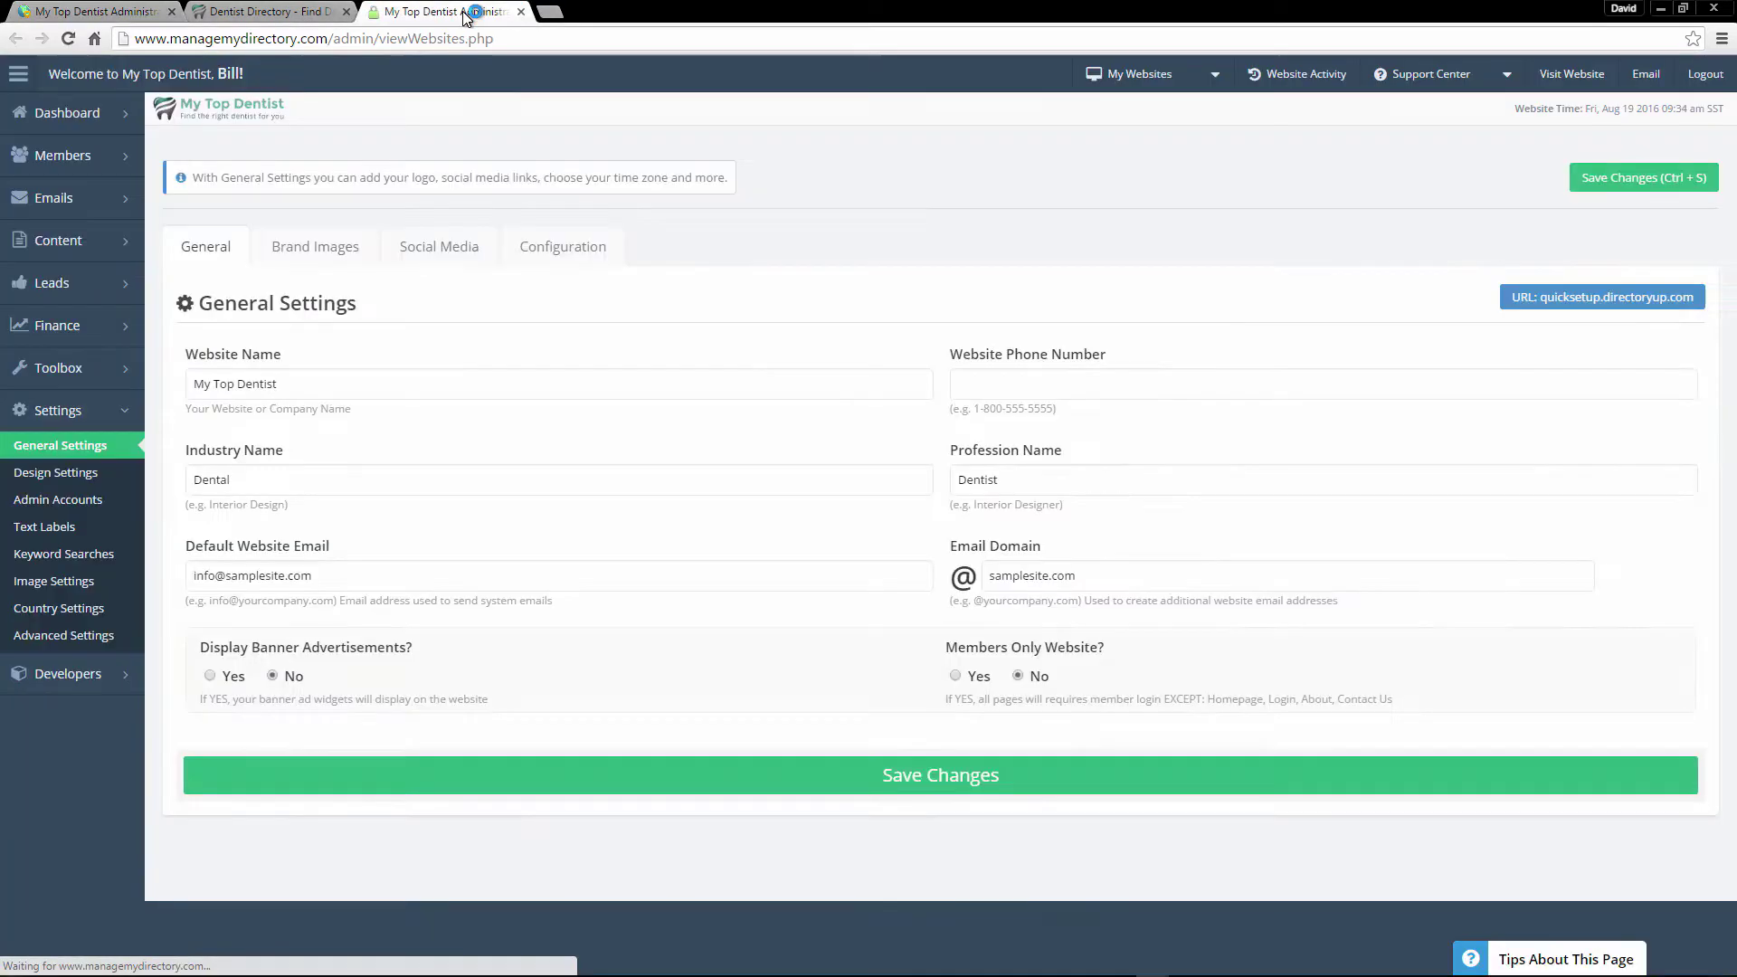
Delete the Website Logo image under Brand Images, save, and reload the homepage
click(315, 259)
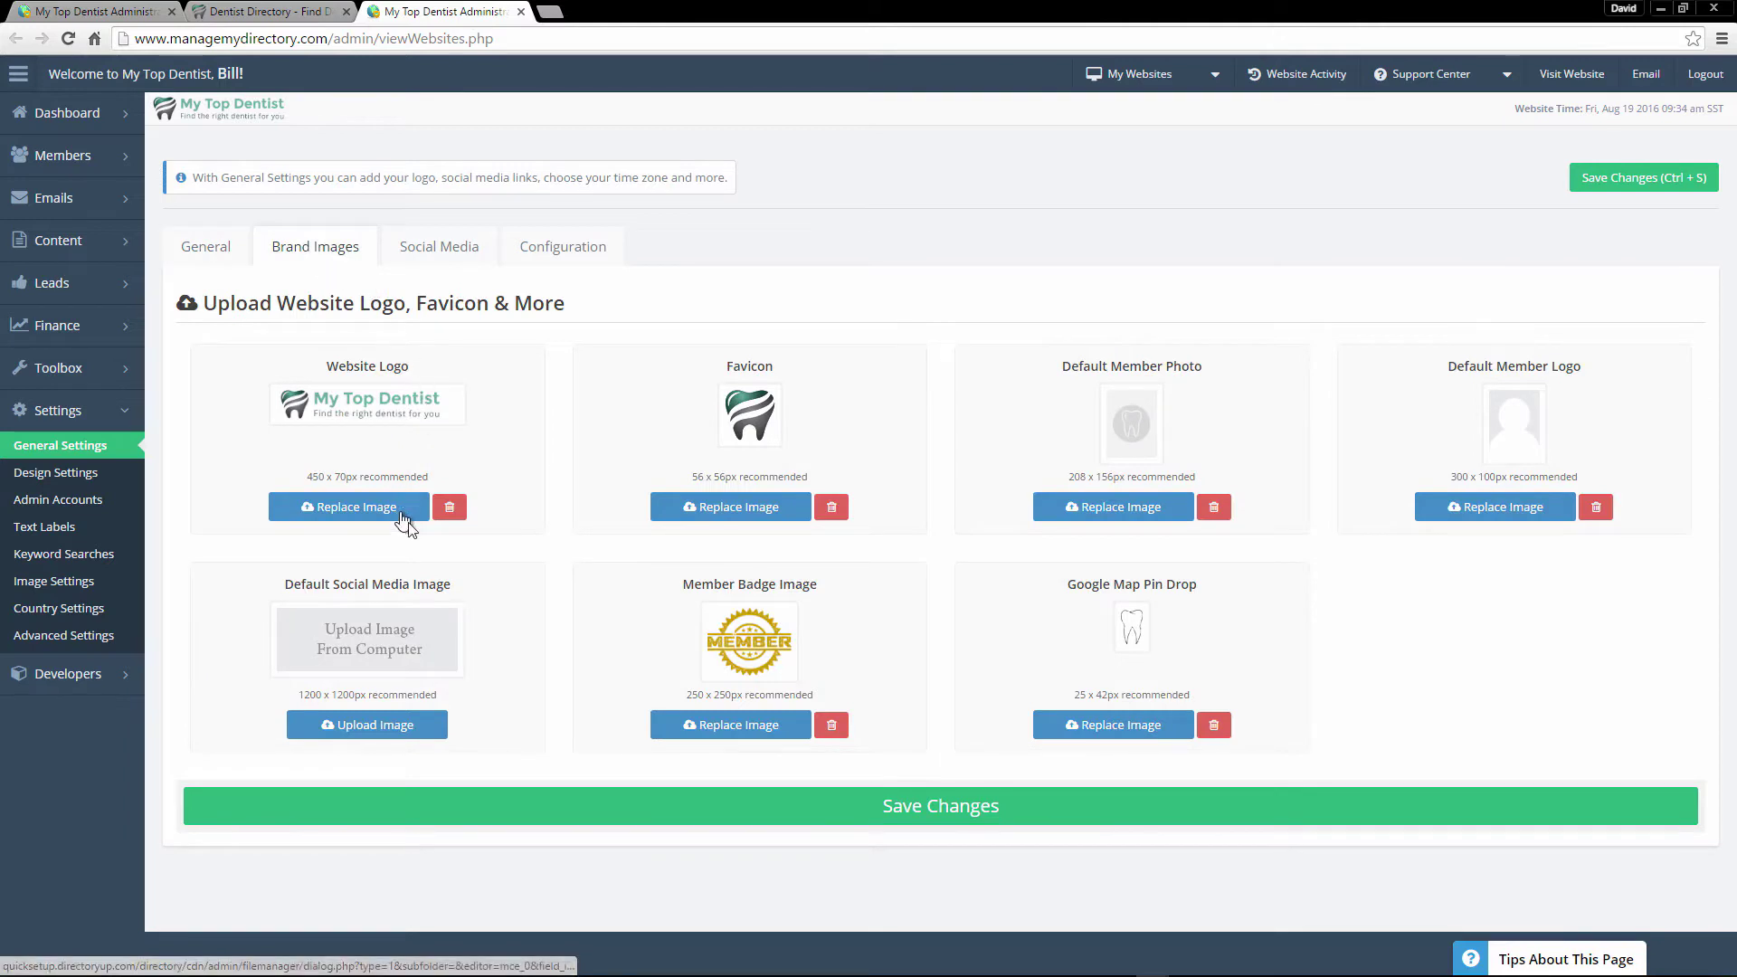
click(460, 509)
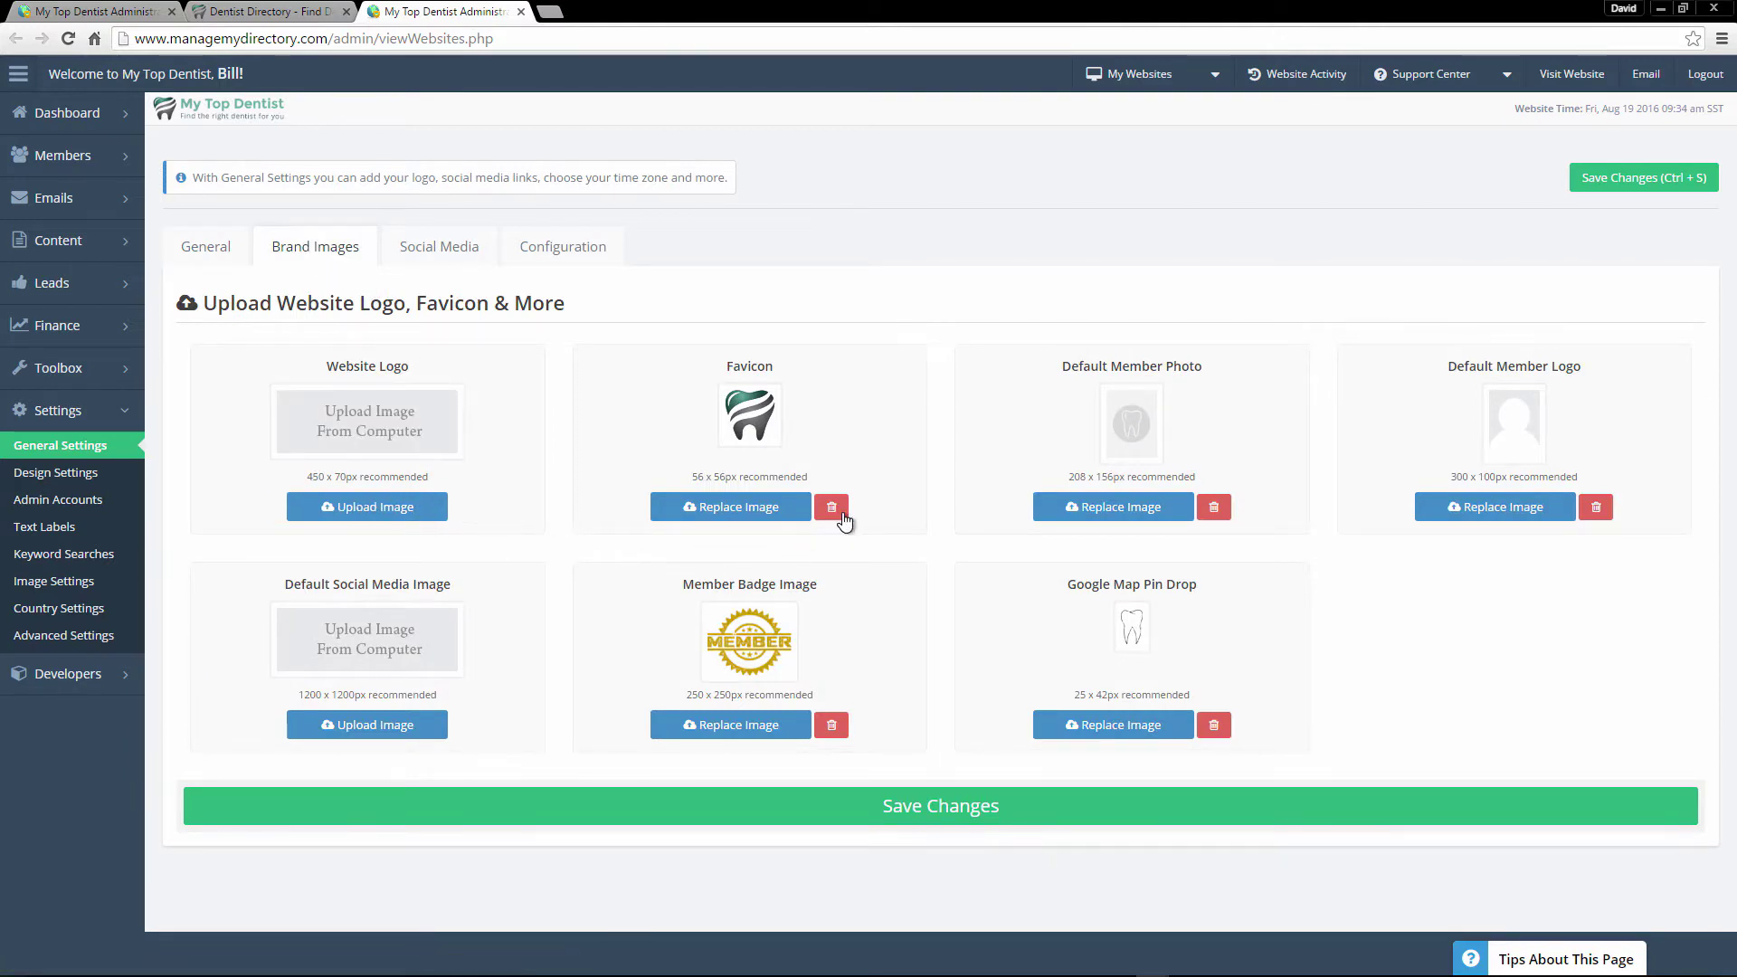
click(969, 810)
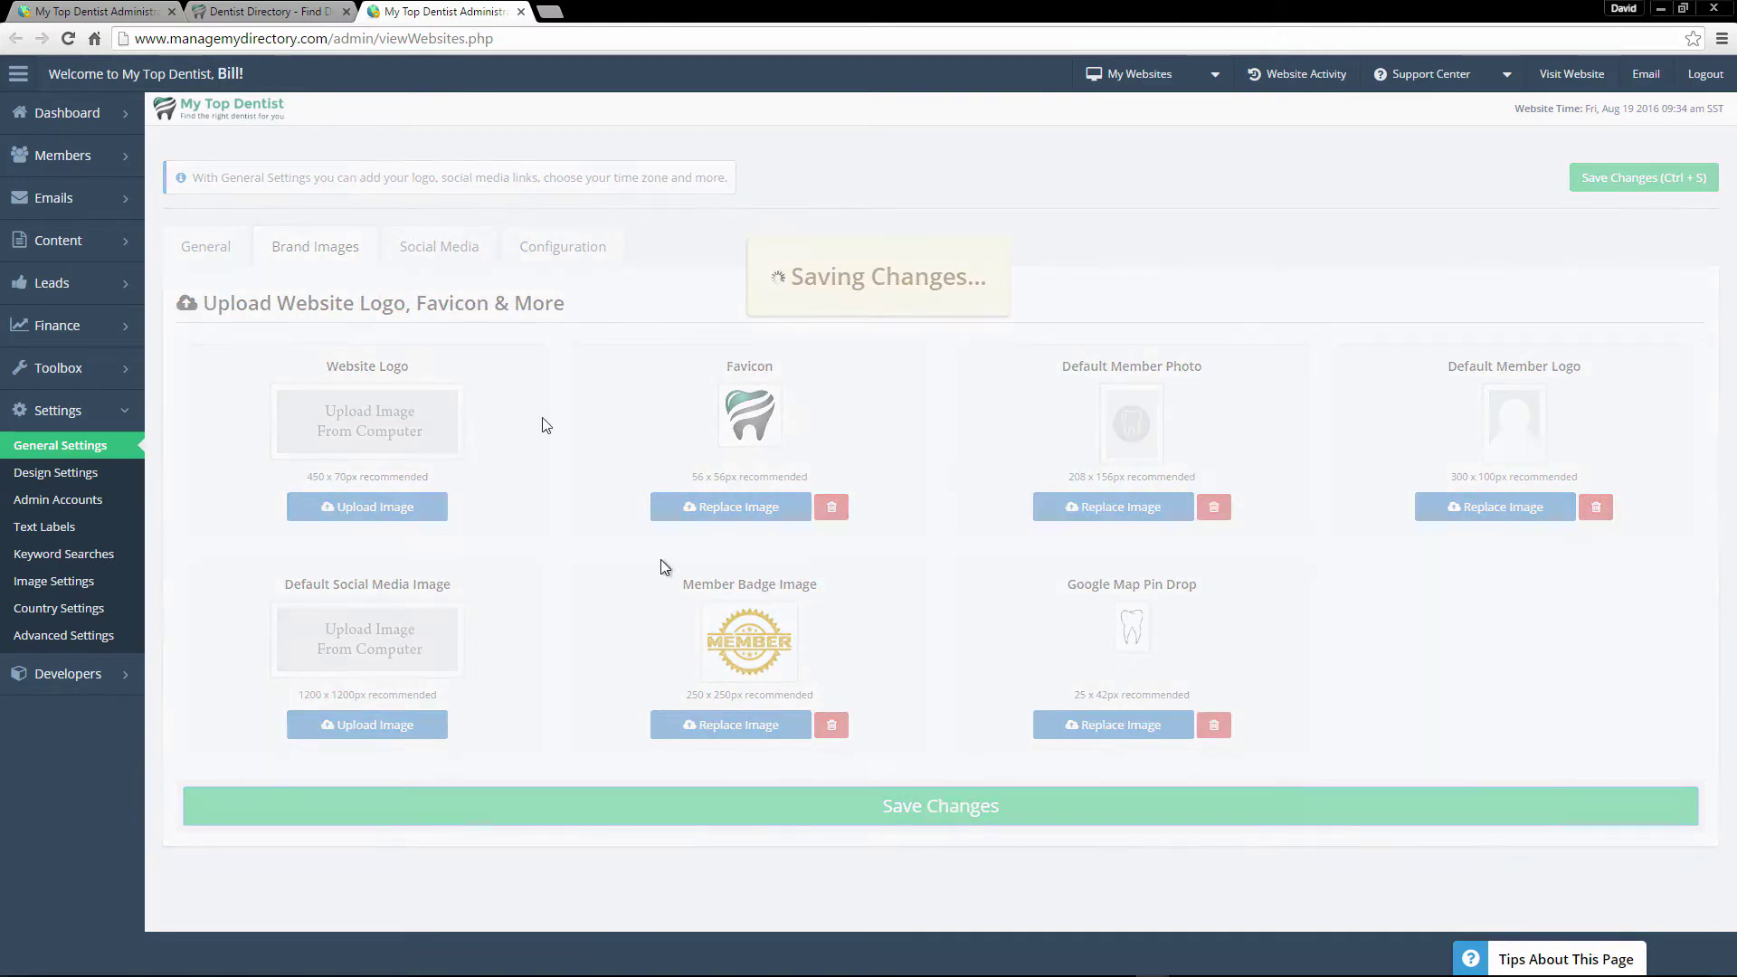
click(267, 11)
click(67, 39)
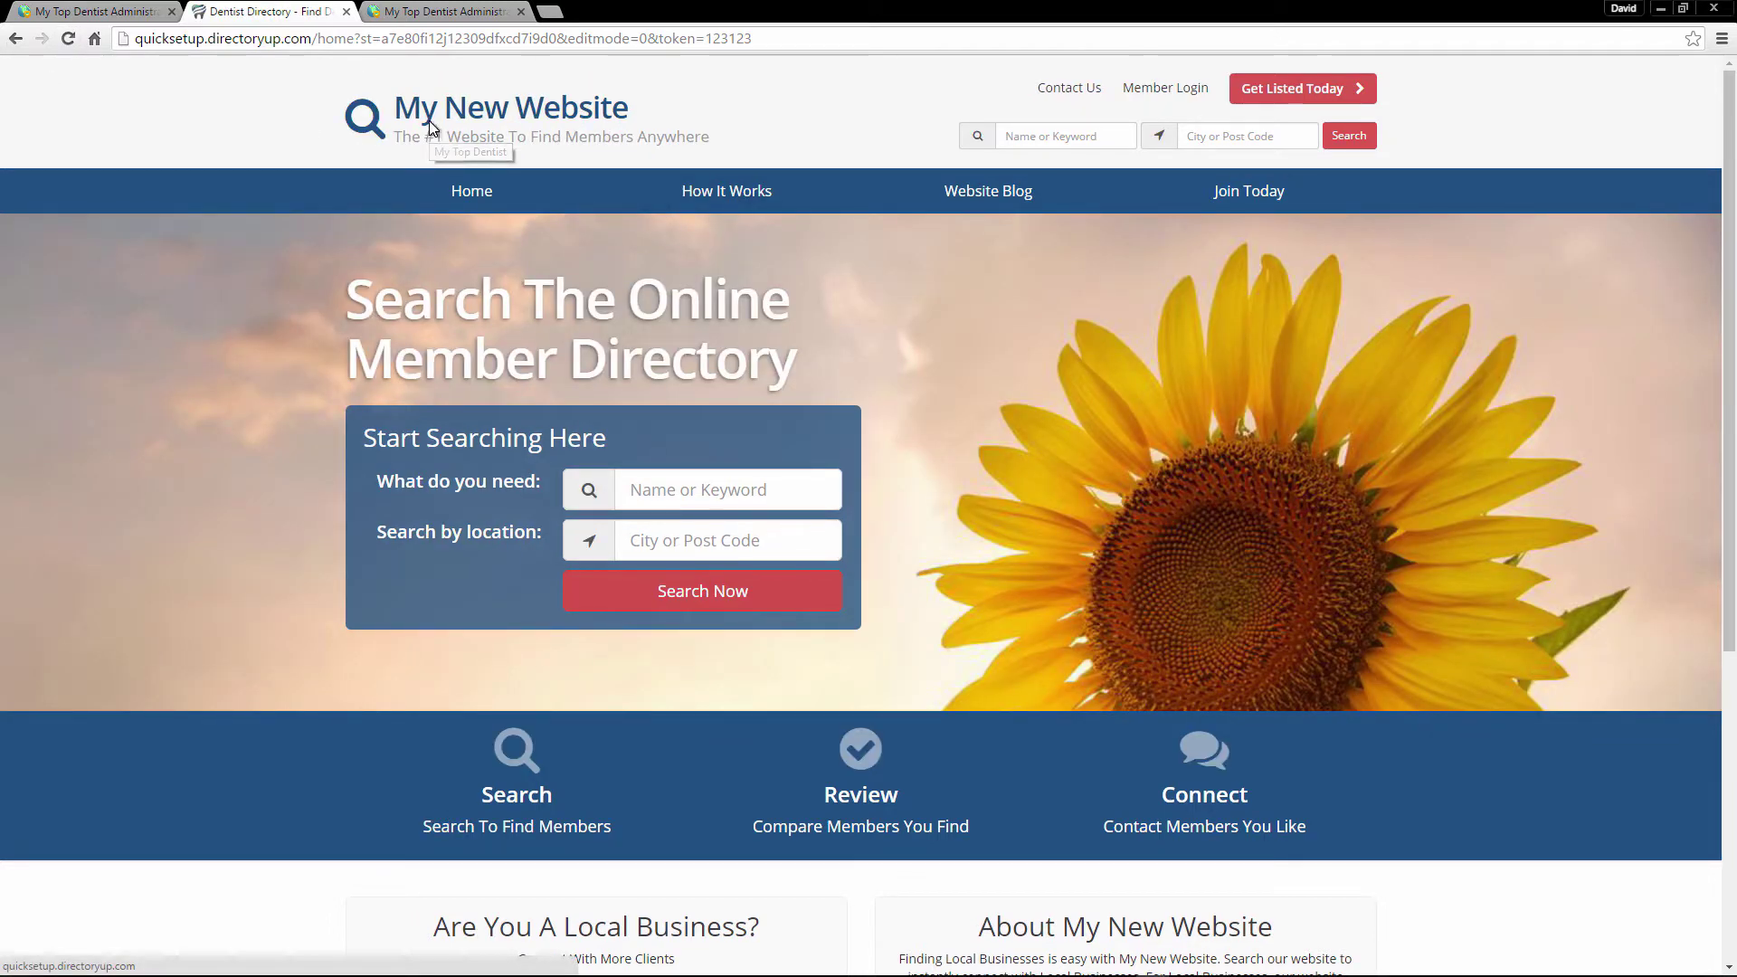
Replace the Logo Title text with 'My Top Dentist'
click(131, 9)
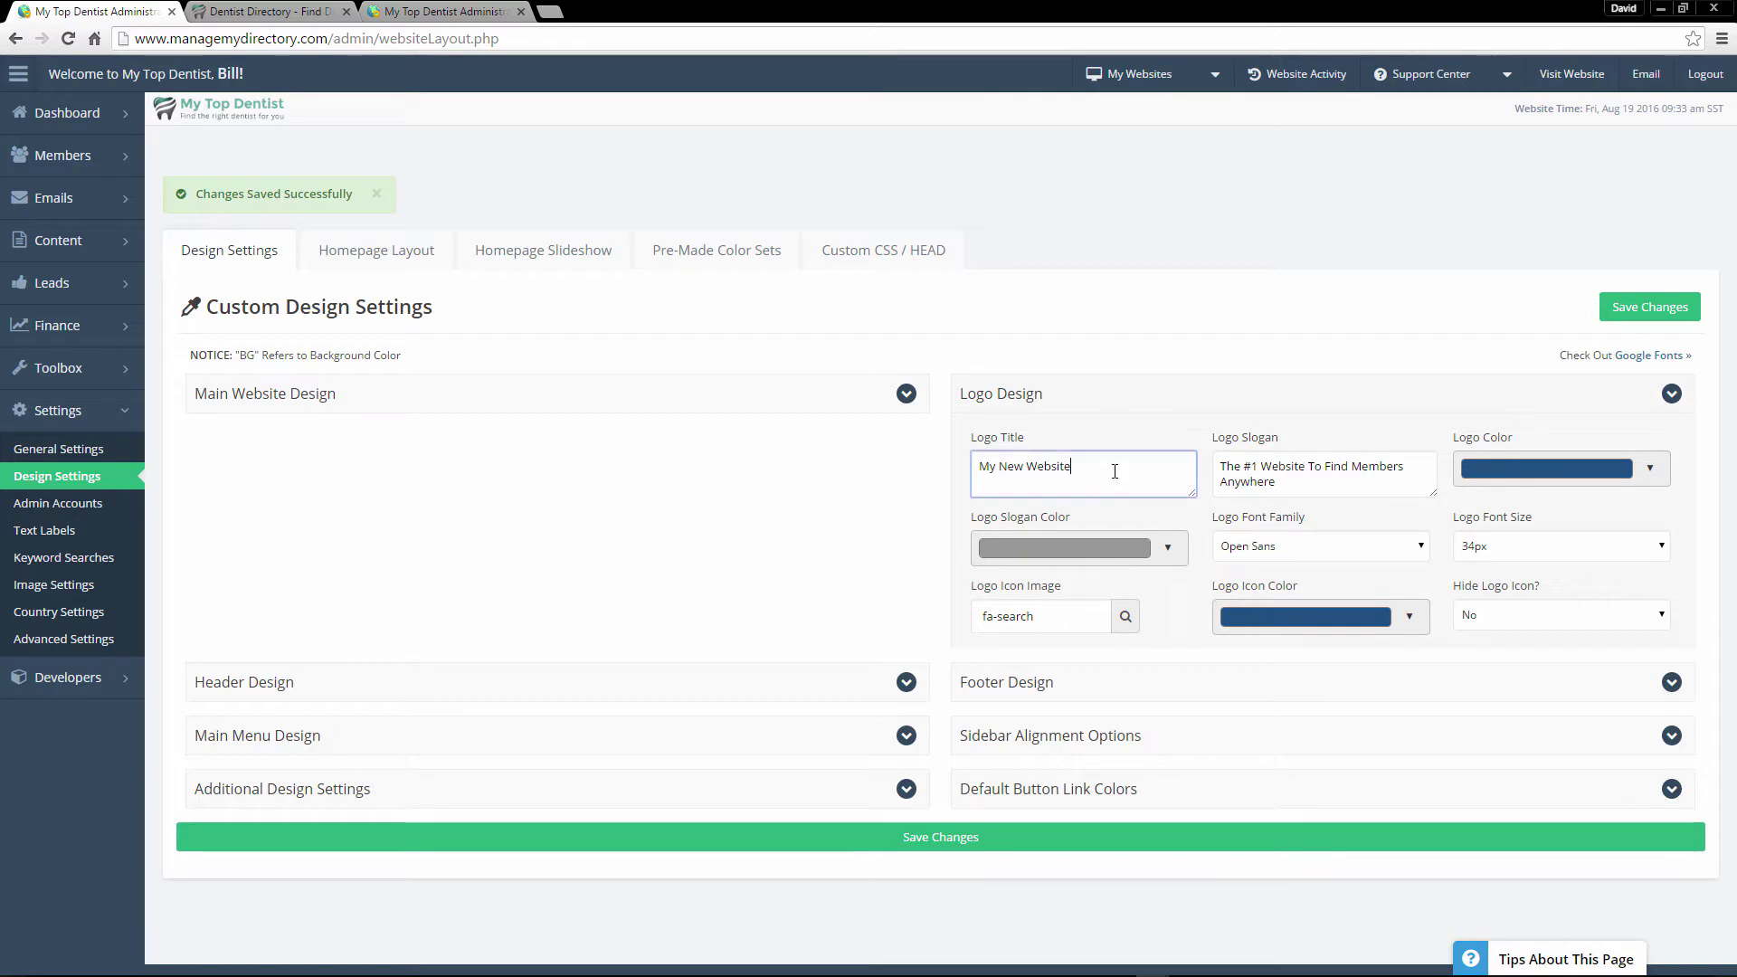
drag(1117, 470, 861, 438)
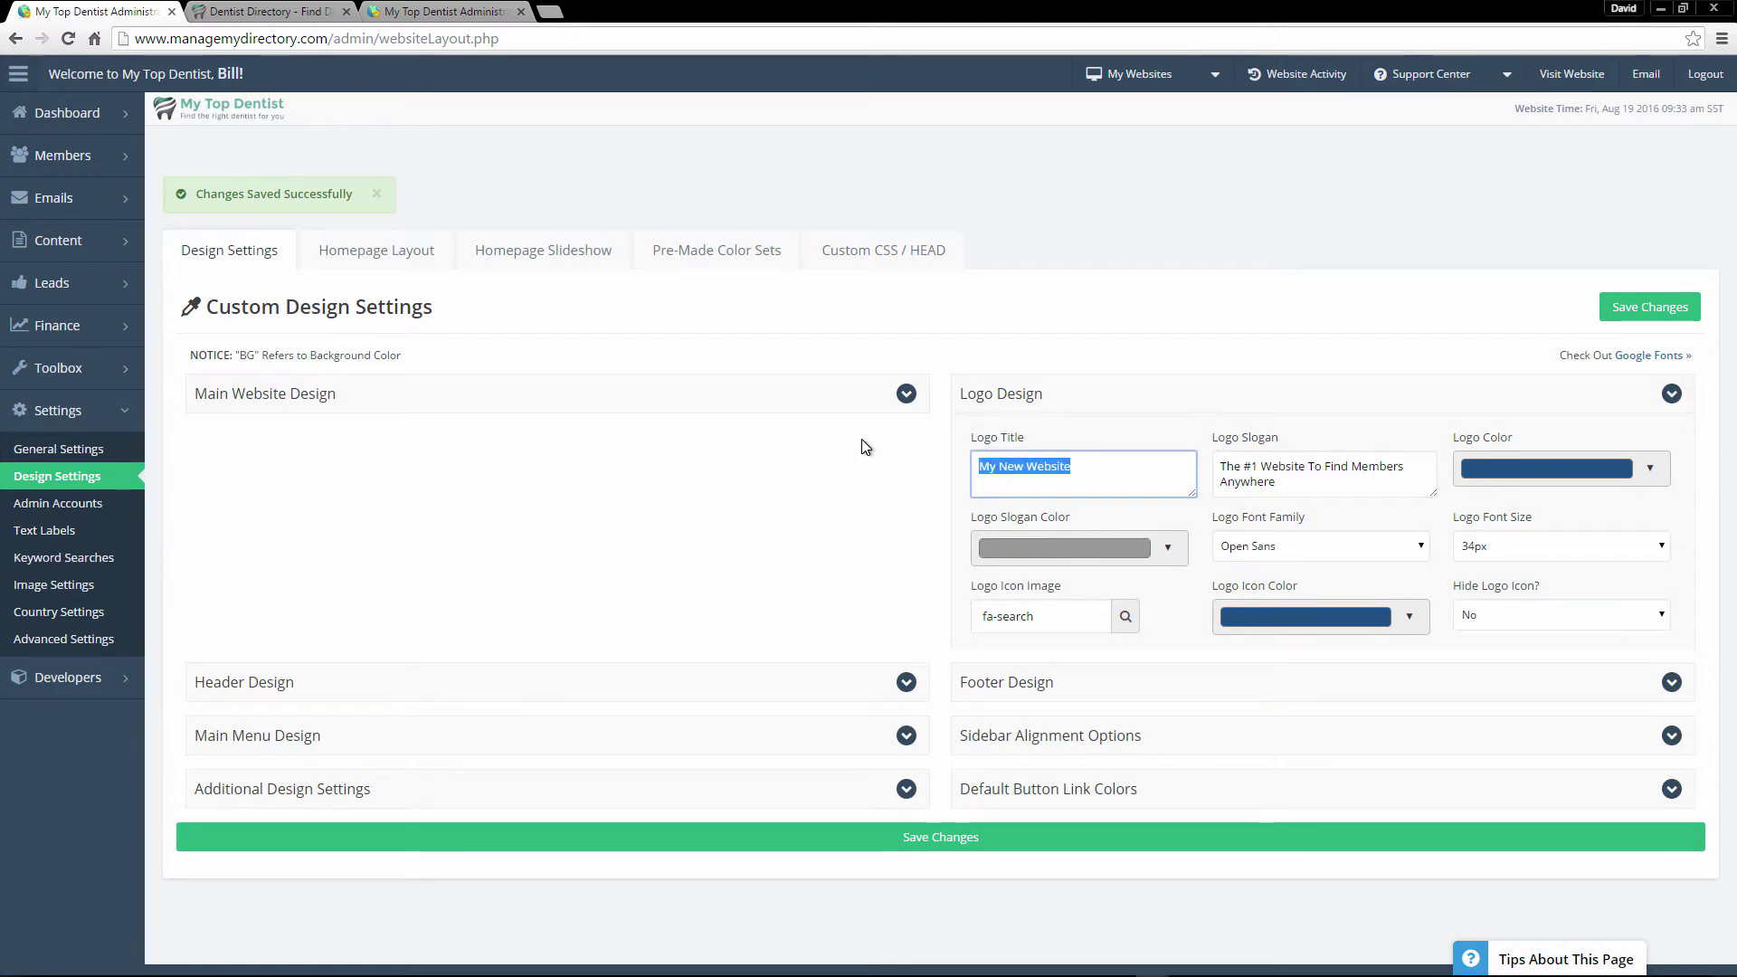
text(My Top D)
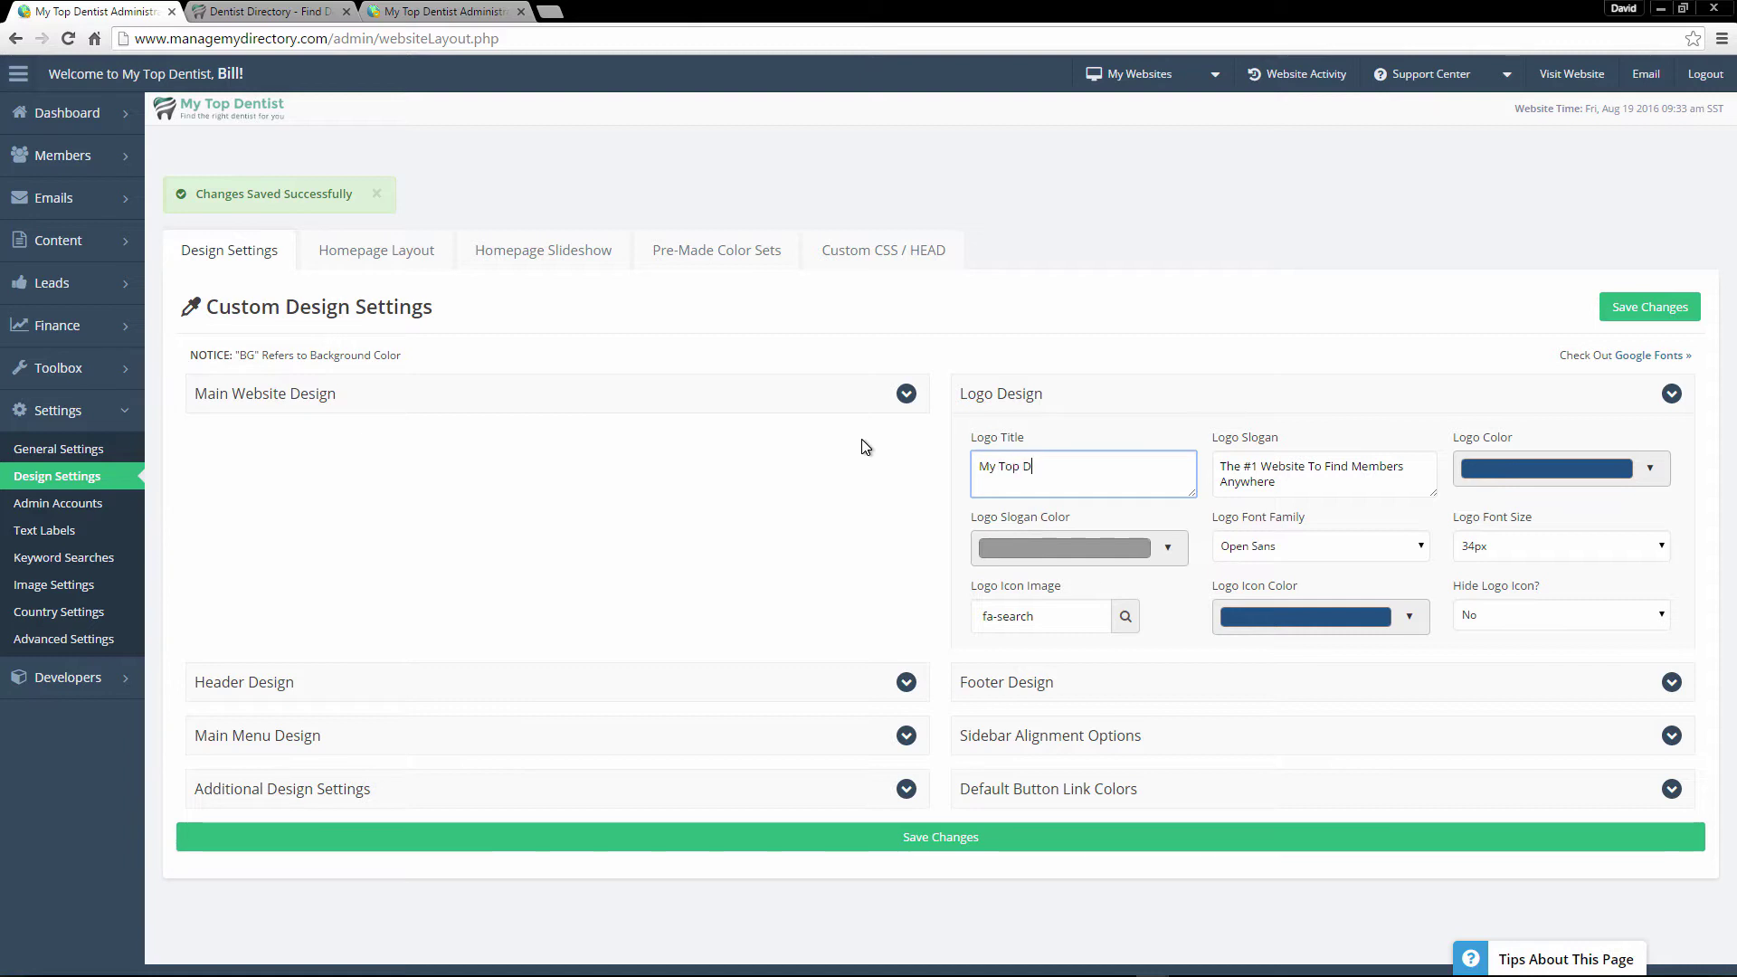
text(entist)
Check the homepage, then retype the Logo Slogan as 'Find the right dentist for you'
click(263, 11)
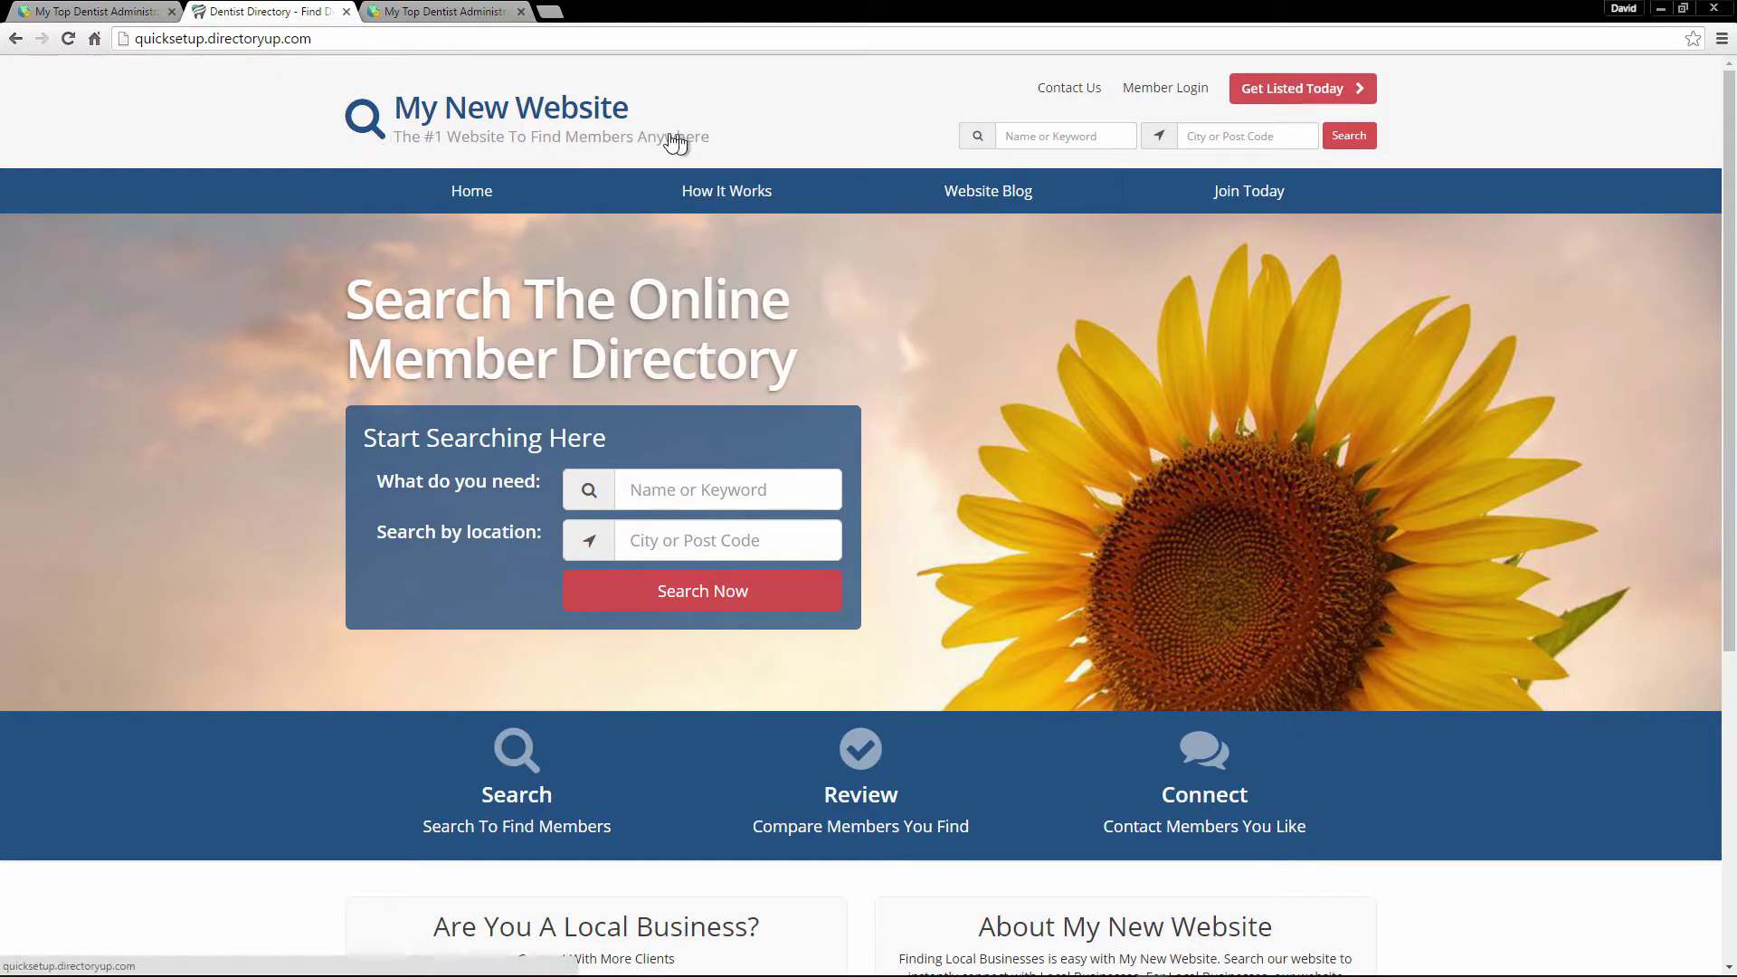
click(122, 12)
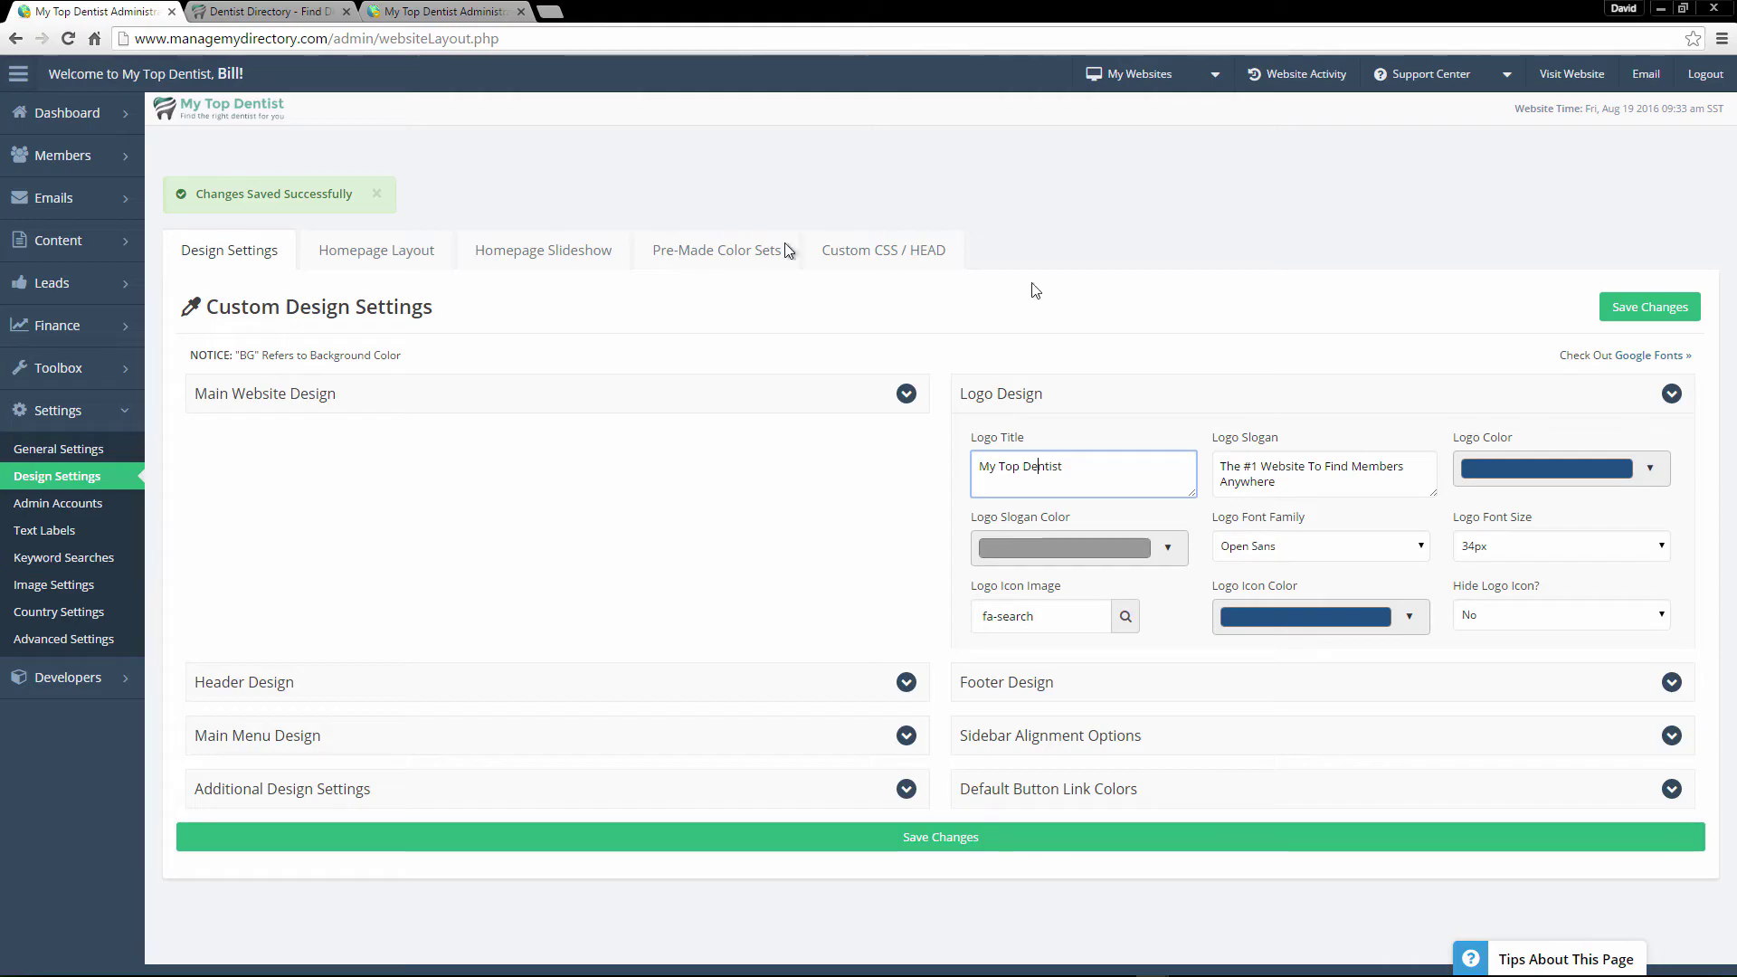
drag(1277, 483, 1207, 443)
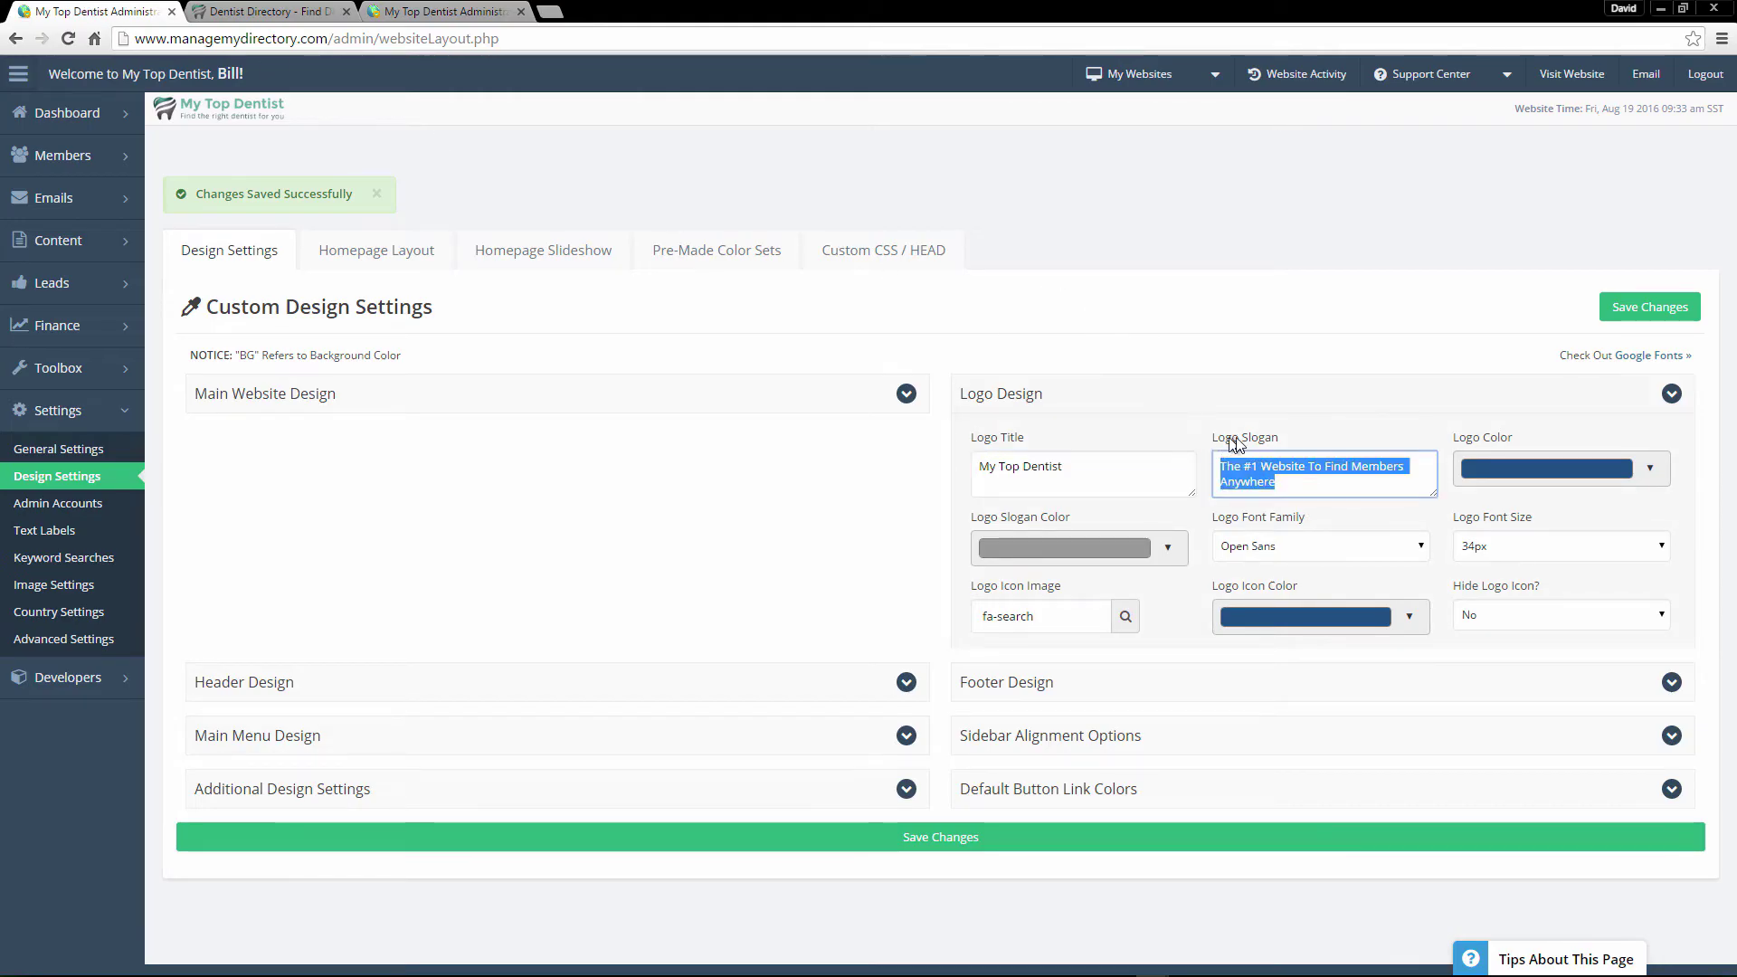
text(Find the )
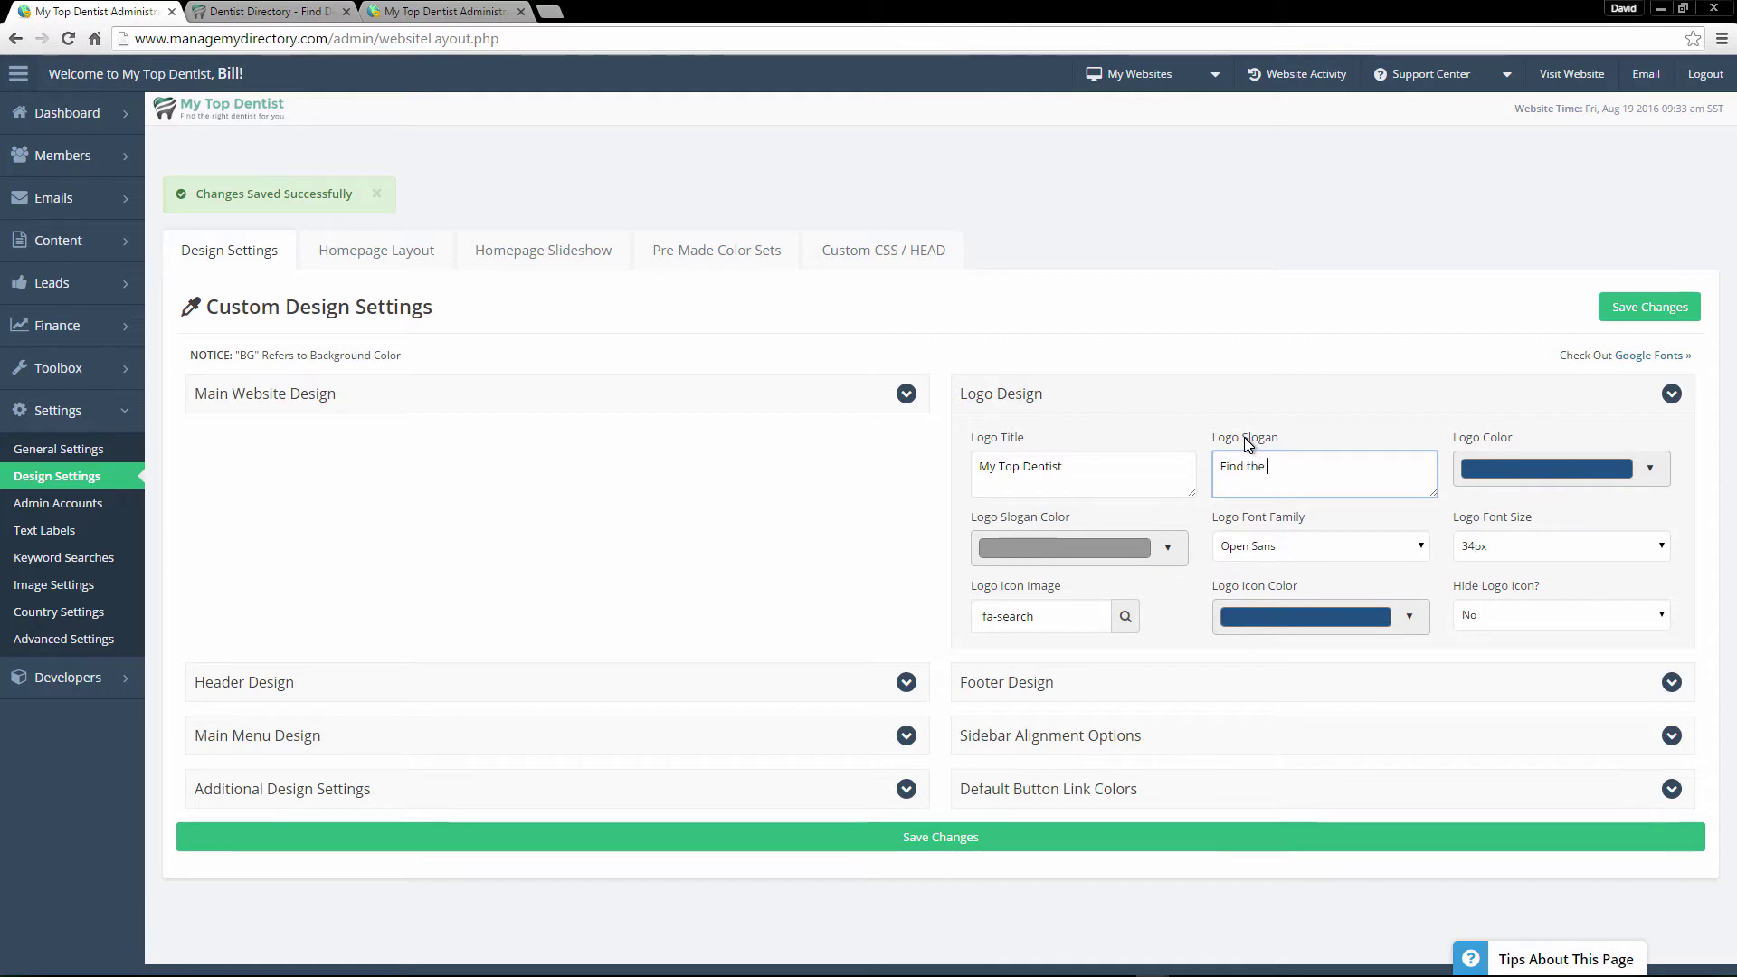
text(right dentist for you)
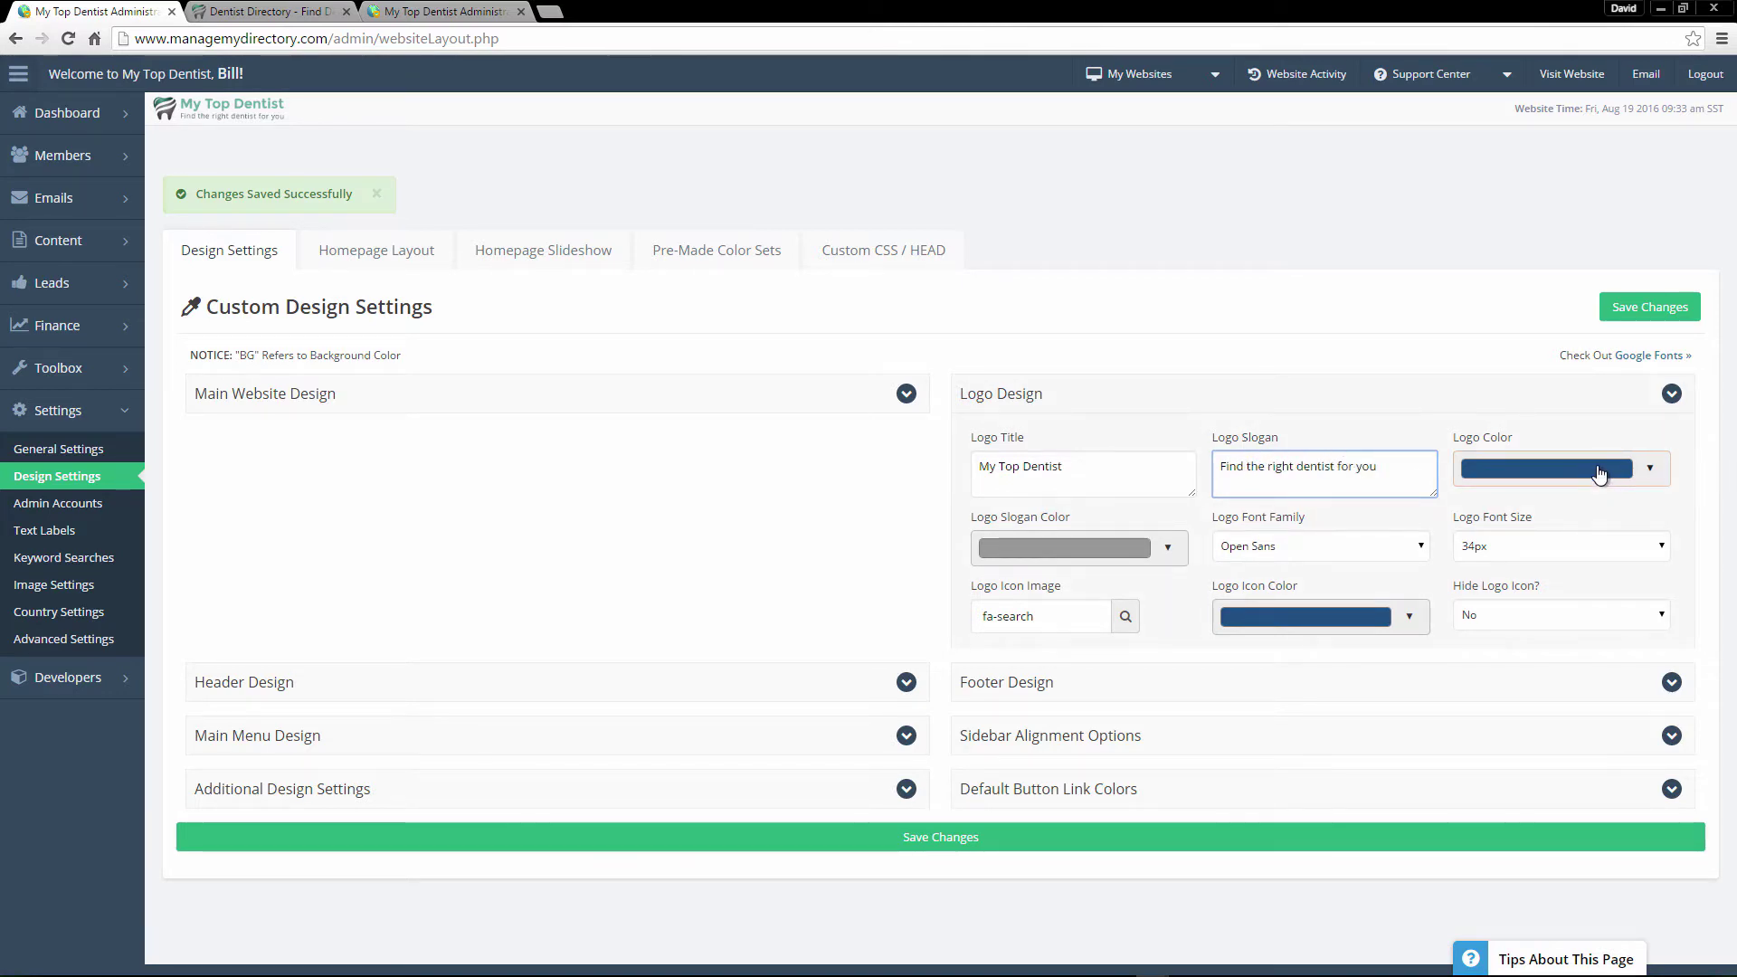
Set the logo colour to a light red shade, leaving Hide Logo Icon at No
click(231, 10)
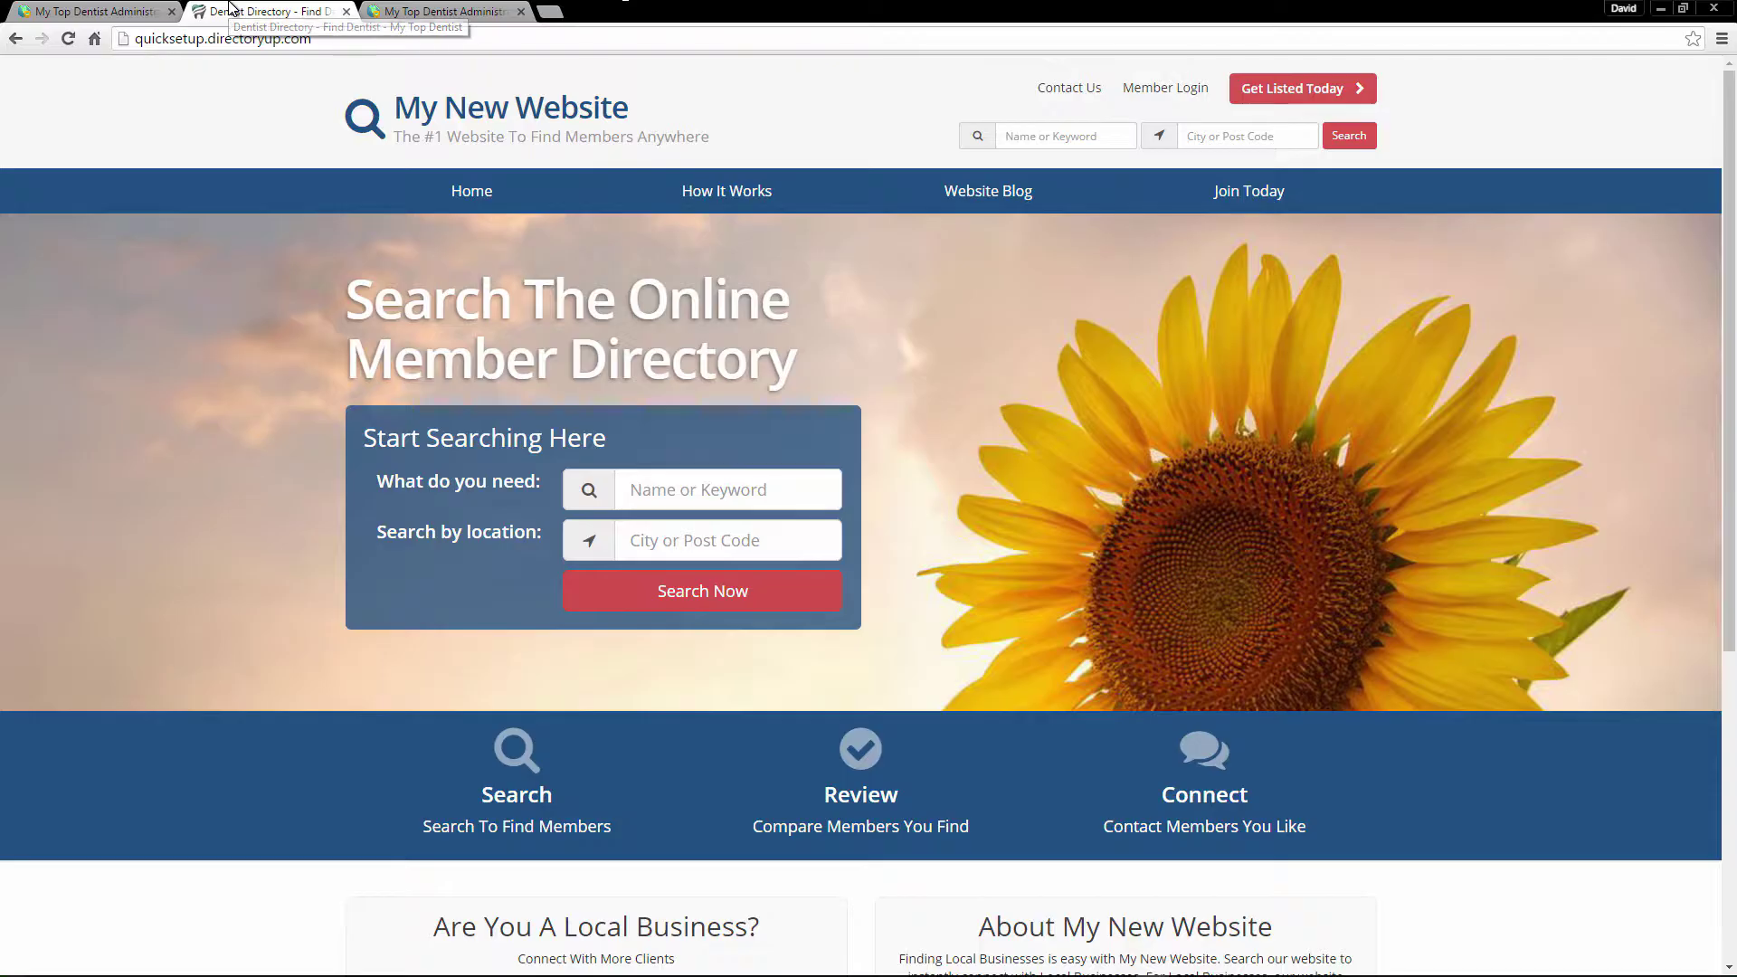
click(91, 11)
click(1543, 467)
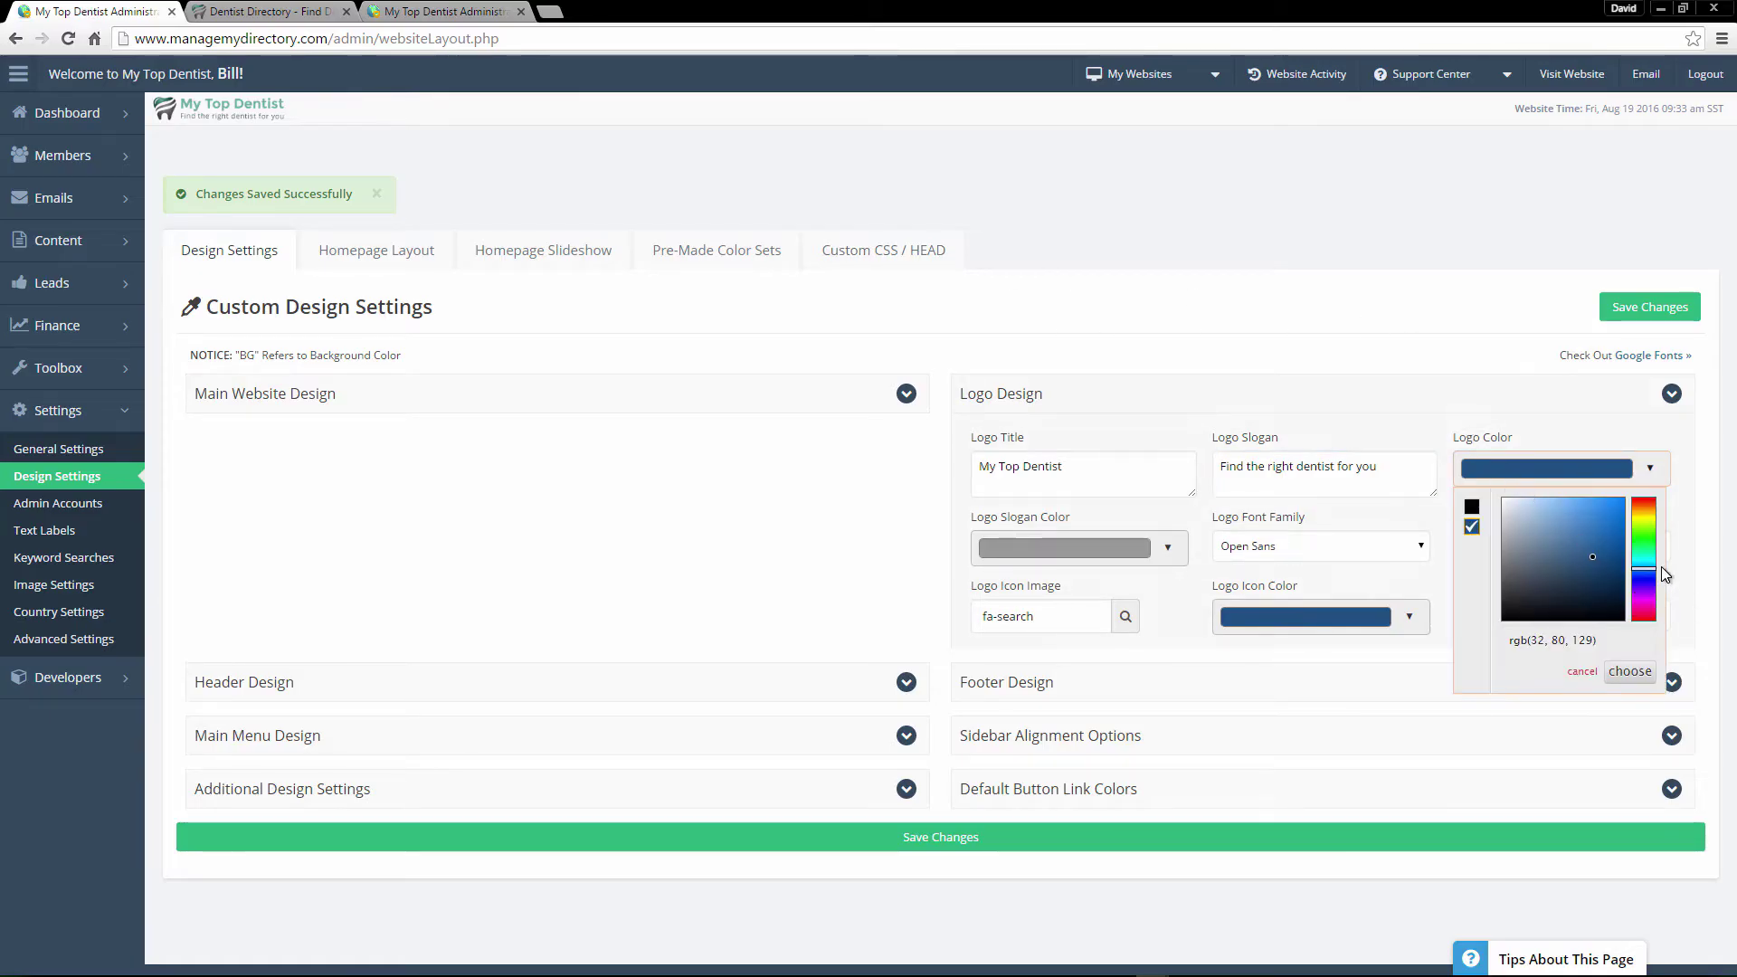
drag(1661, 567, 1655, 507)
click(1651, 468)
click(1643, 498)
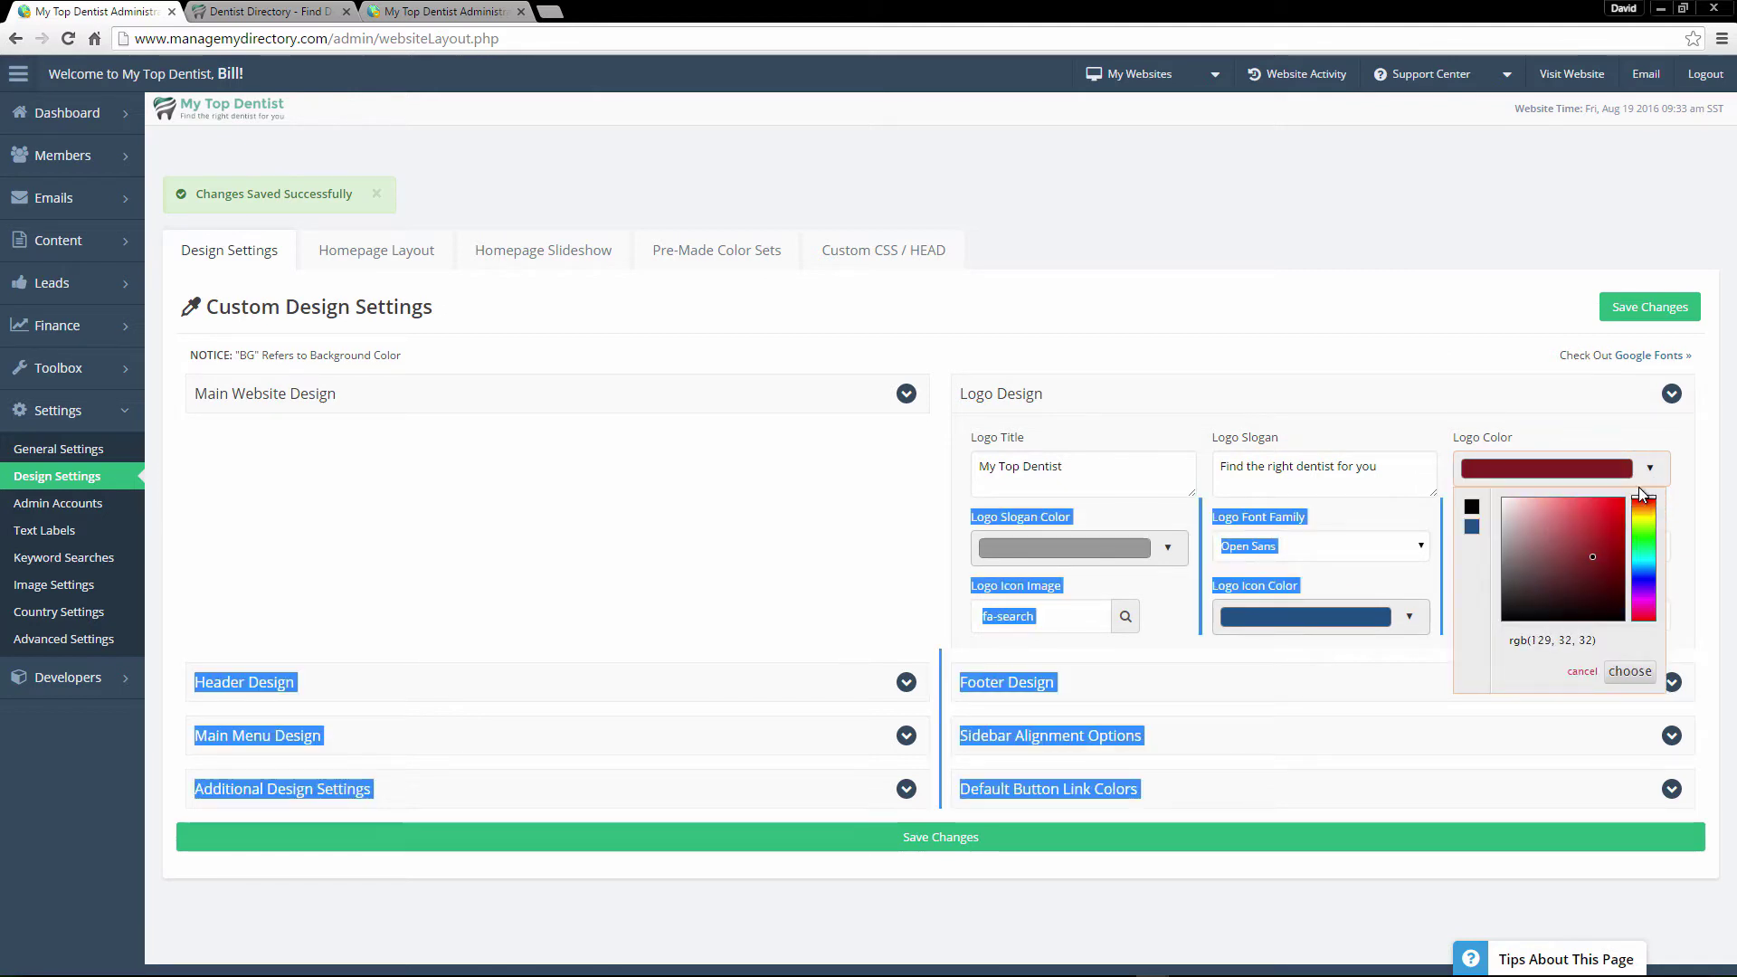
click(1567, 549)
click(1629, 670)
click(1661, 615)
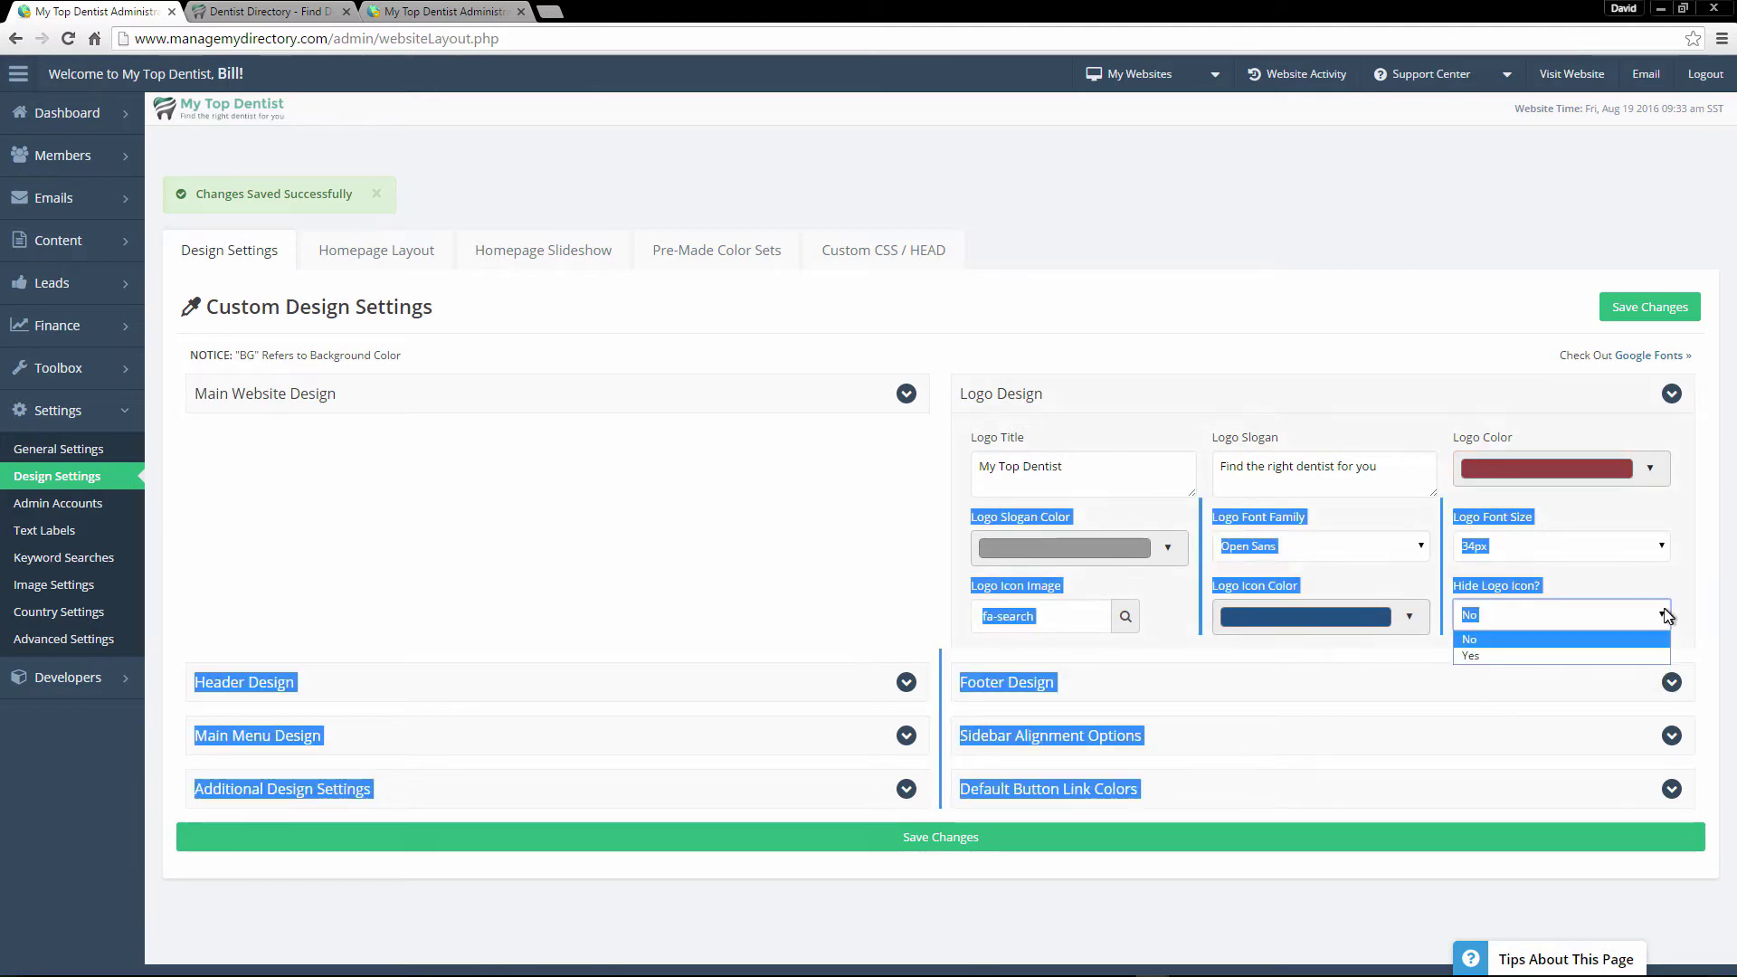
click(1688, 572)
click(947, 523)
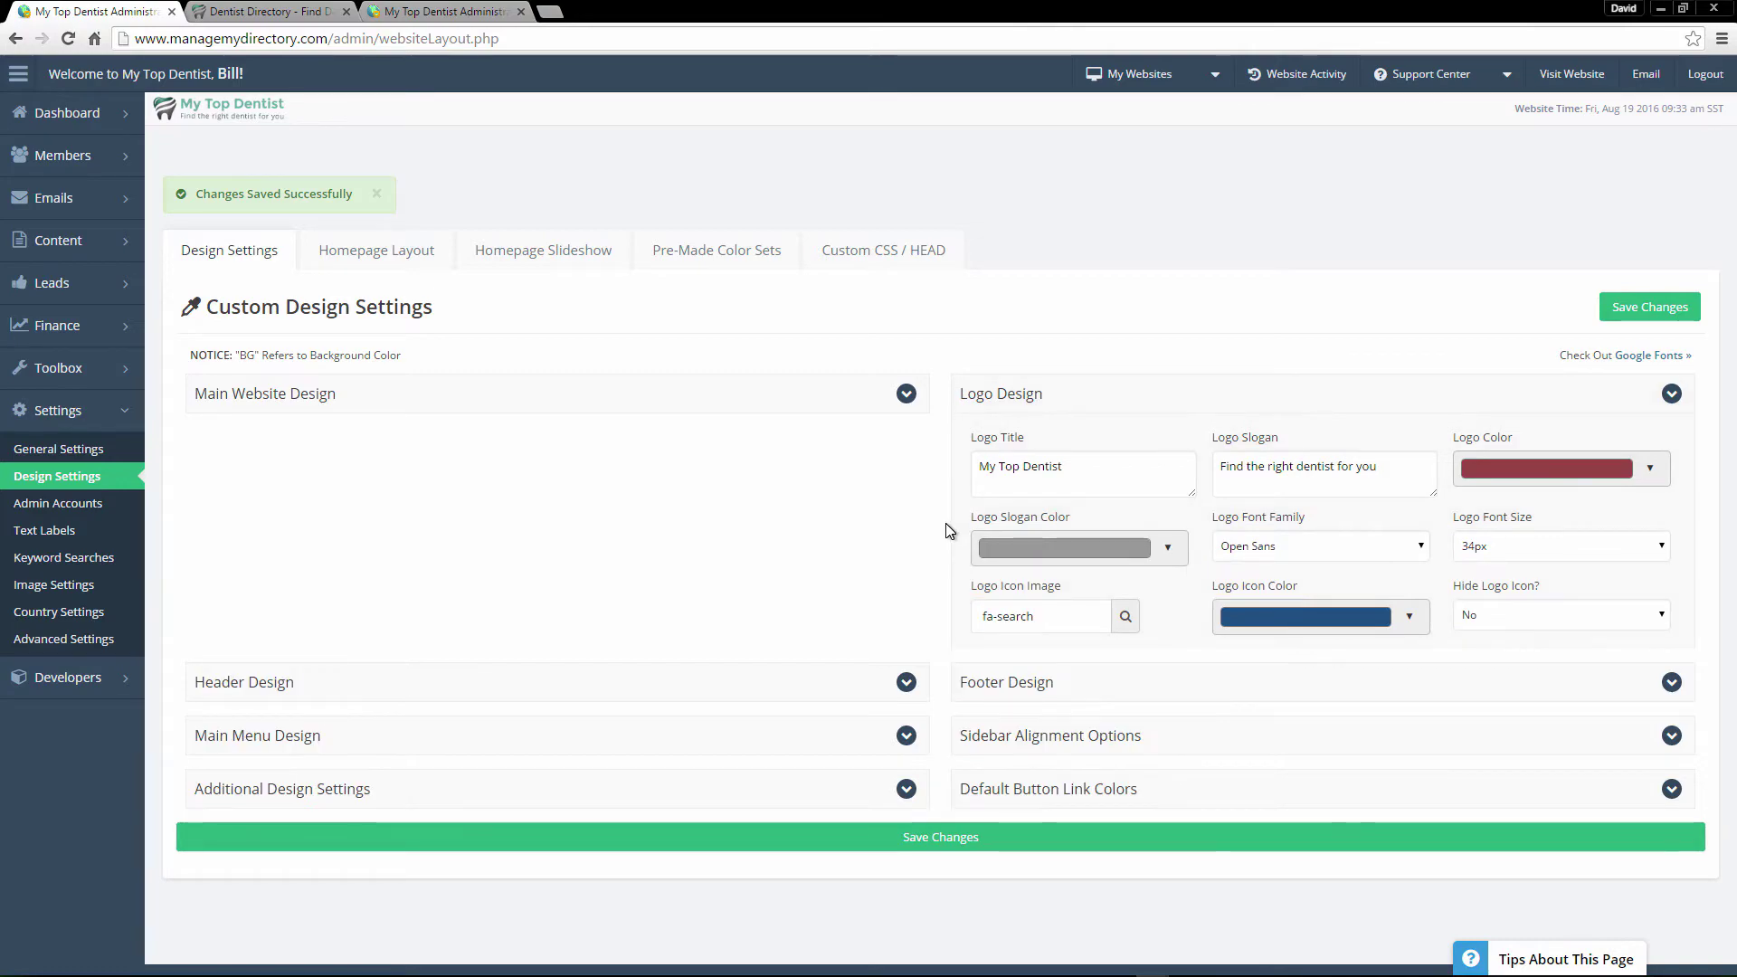
Set the Logo Slogan Color to a light blue
click(234, 10)
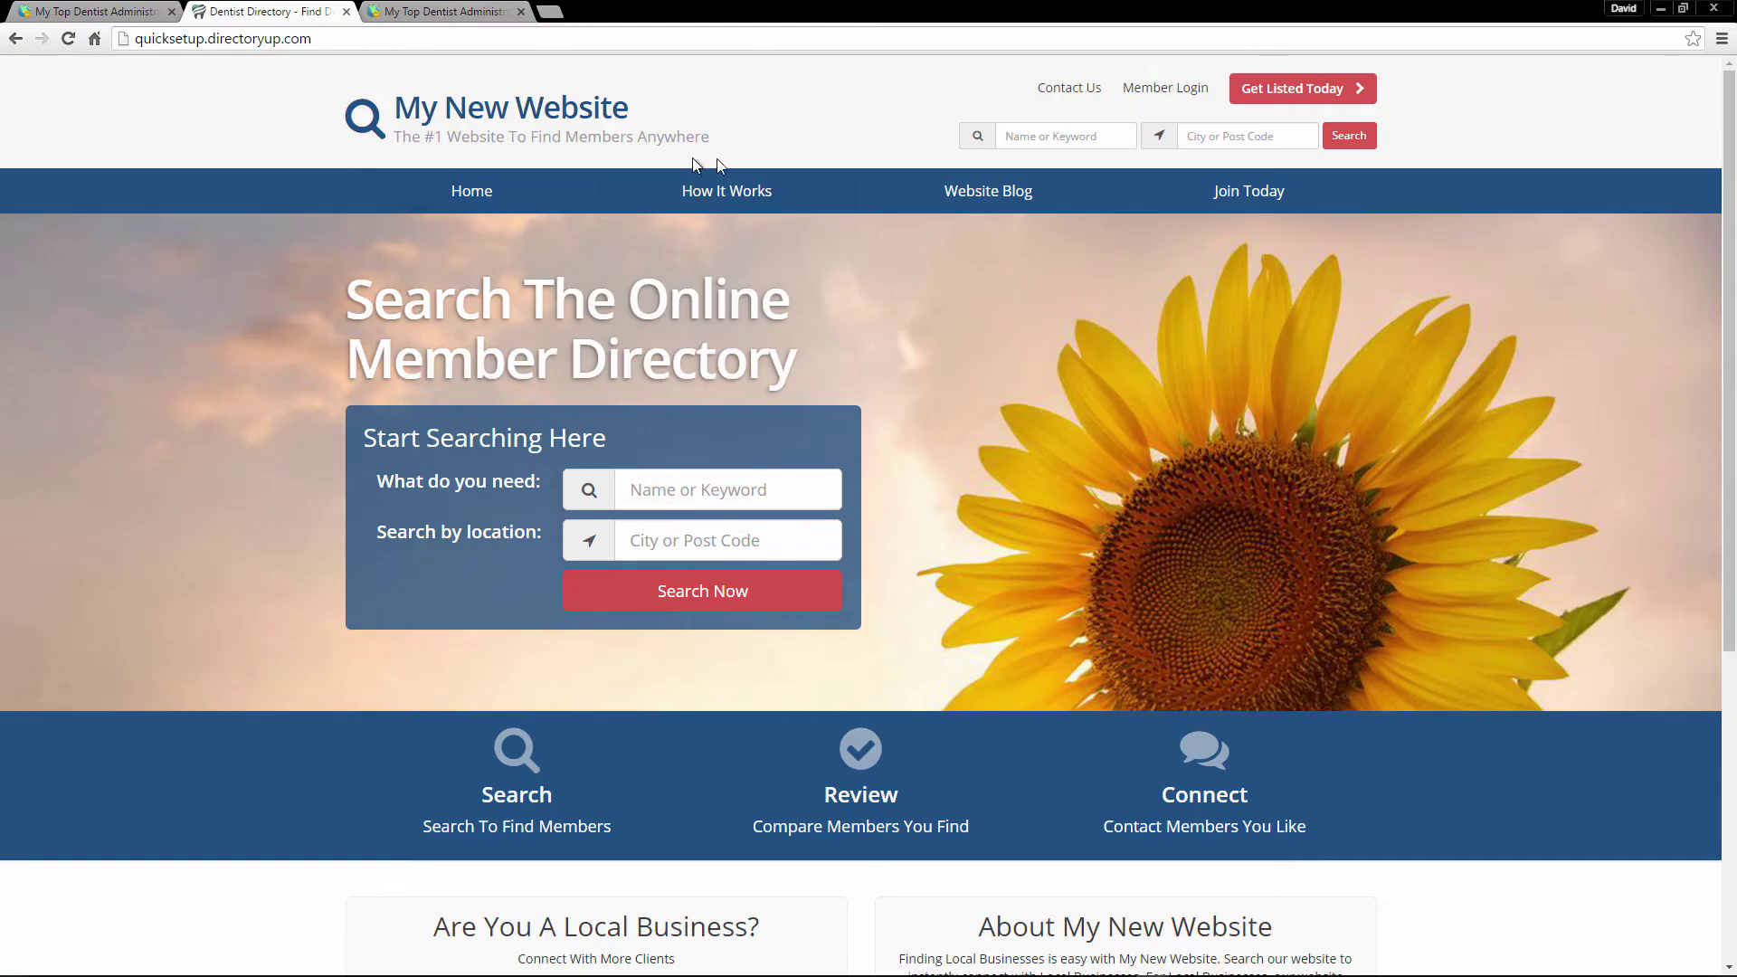
click(90, 10)
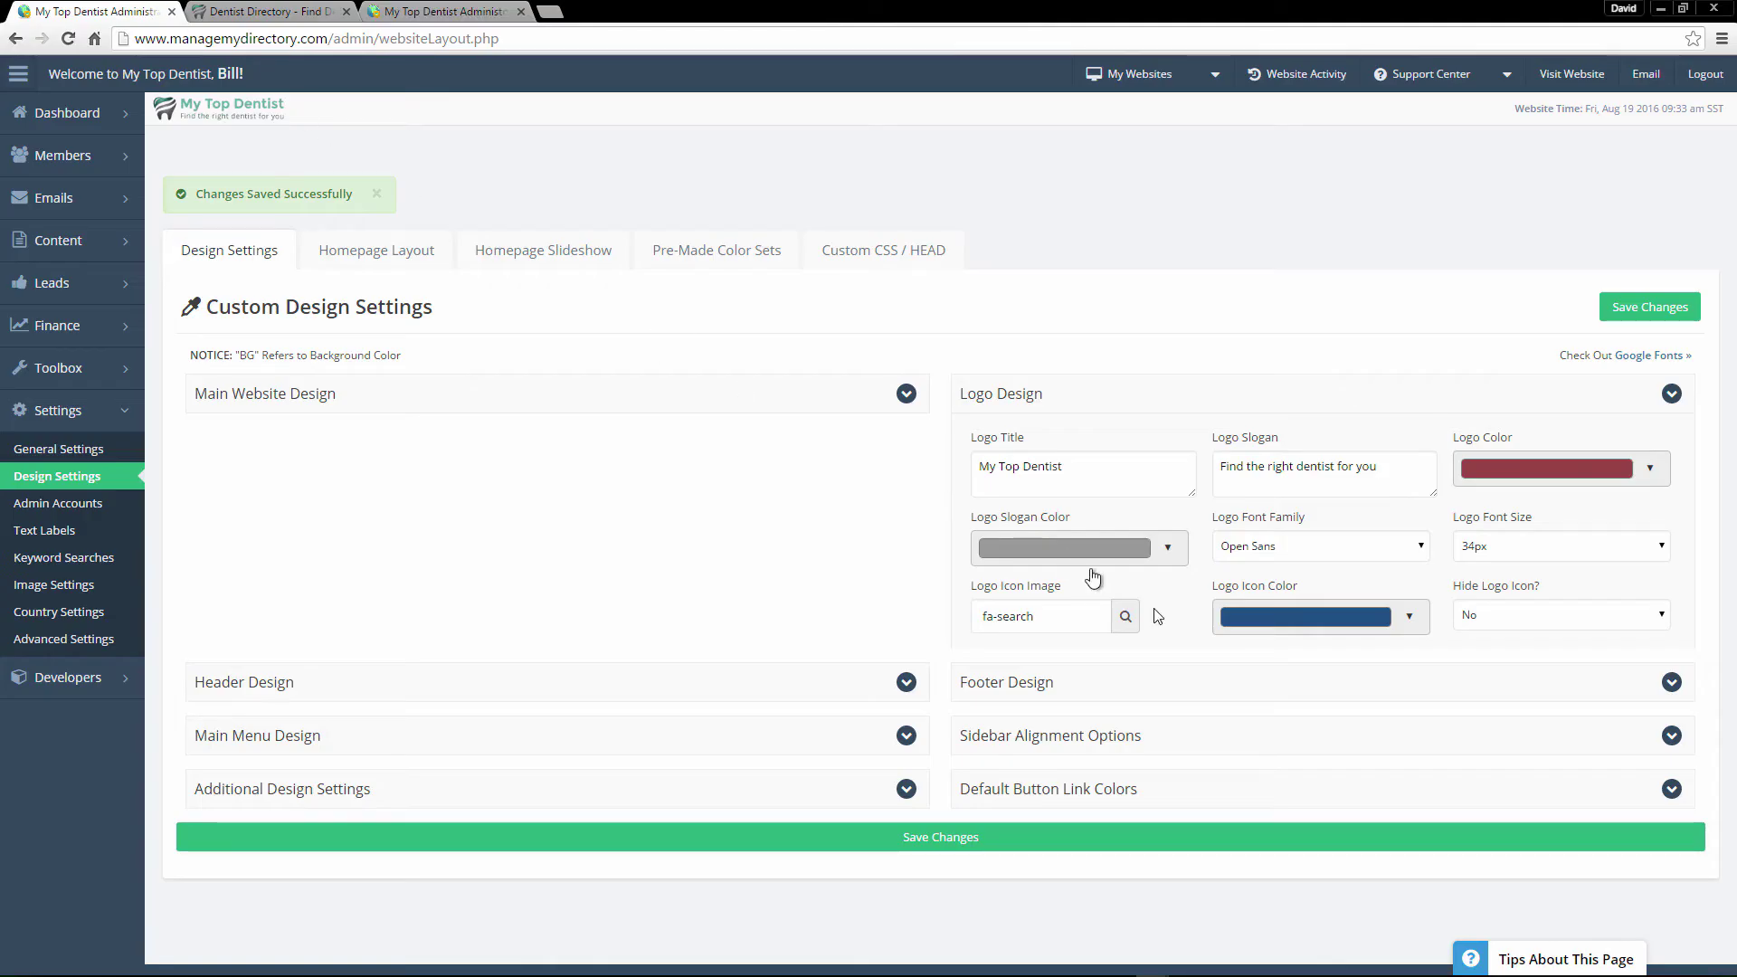
click(1122, 553)
click(1161, 652)
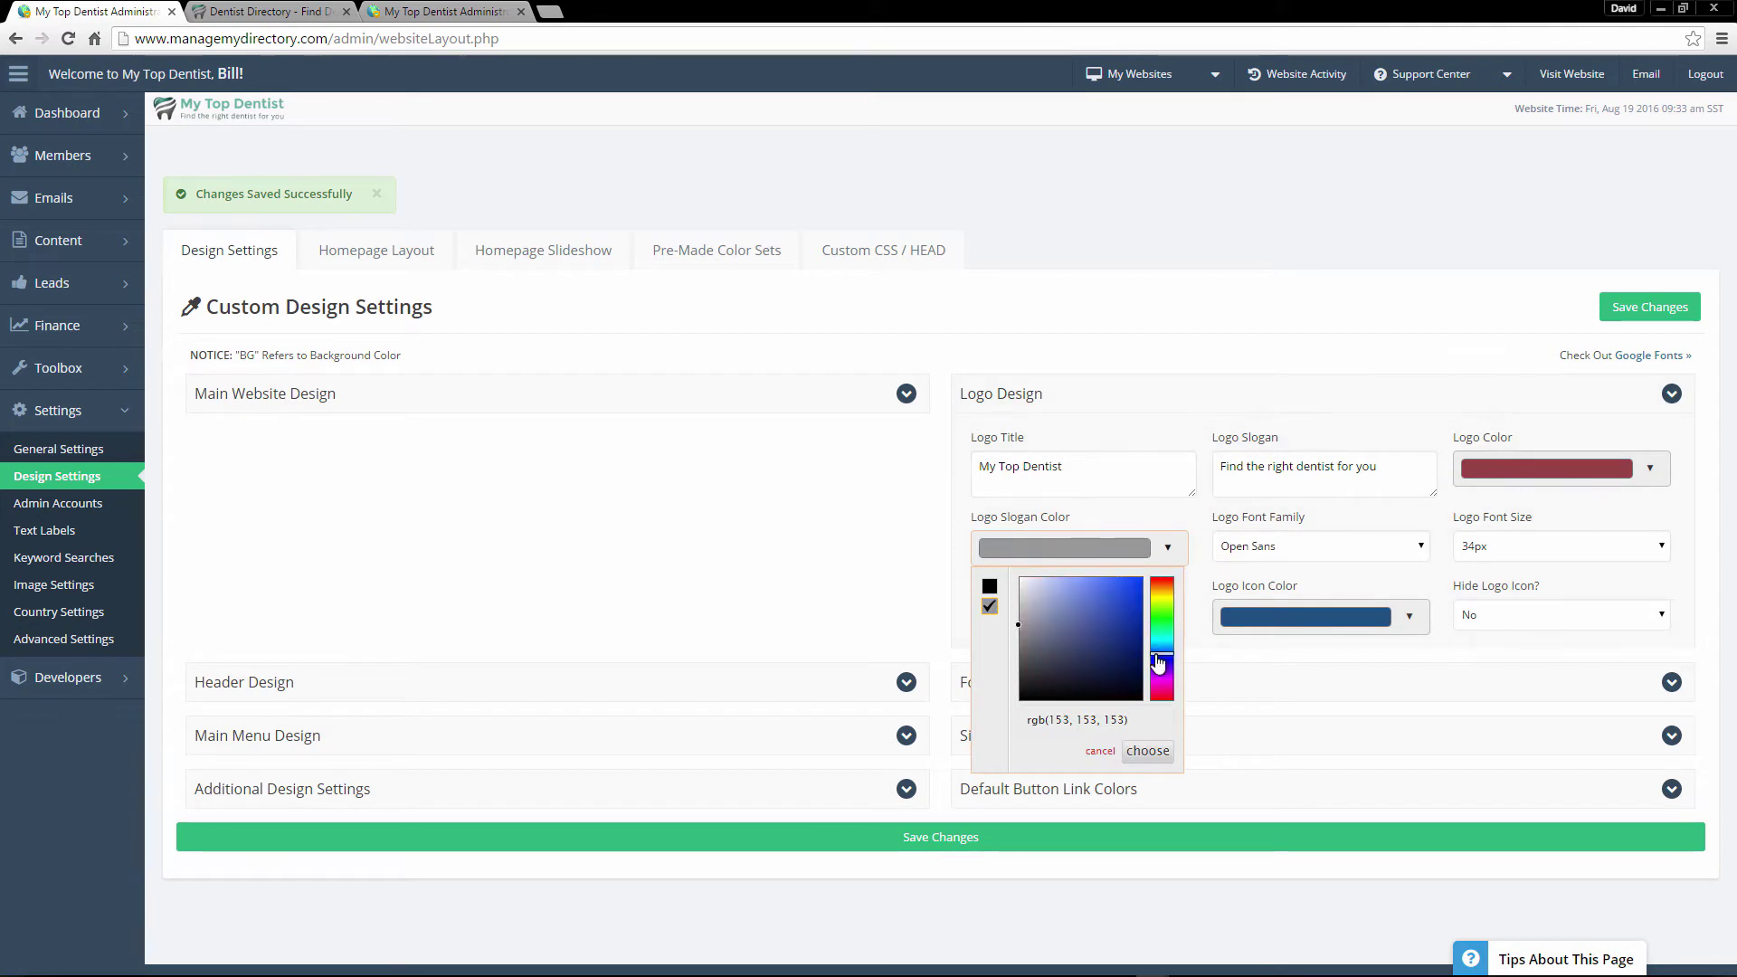
drag(1086, 620, 1124, 587)
drag(1076, 583, 1082, 585)
click(1148, 751)
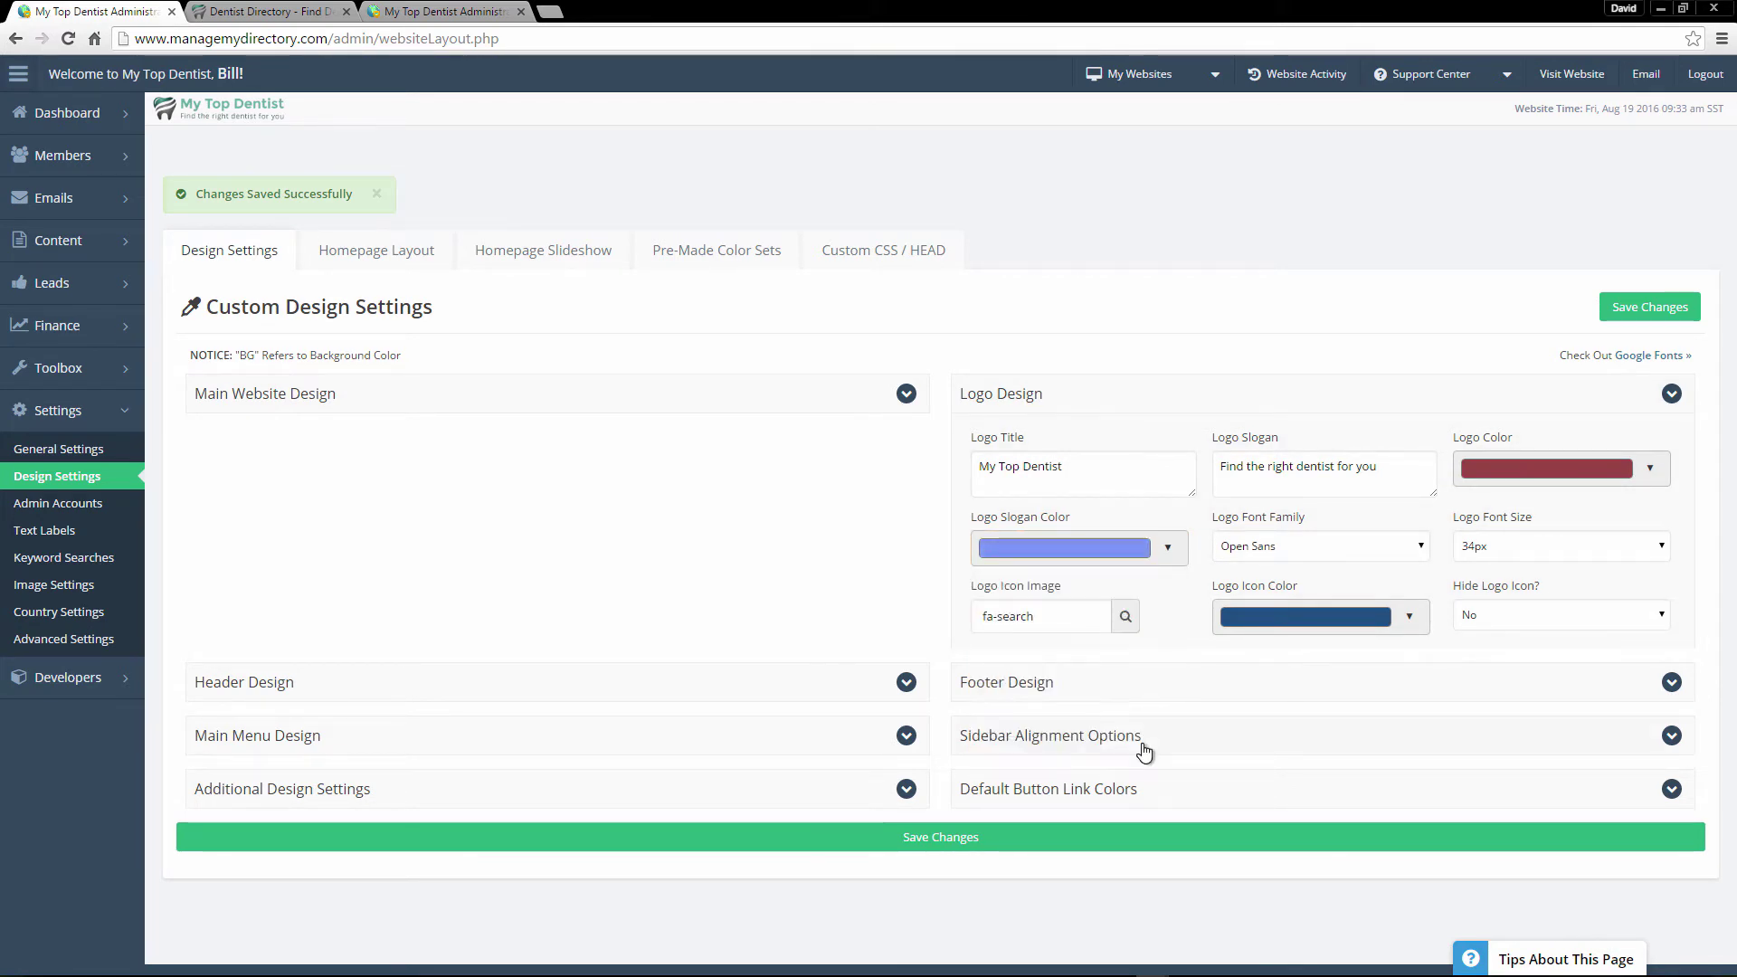
Choose Federant at 40px for the logo font, then glance at the live website tab
click(1283, 547)
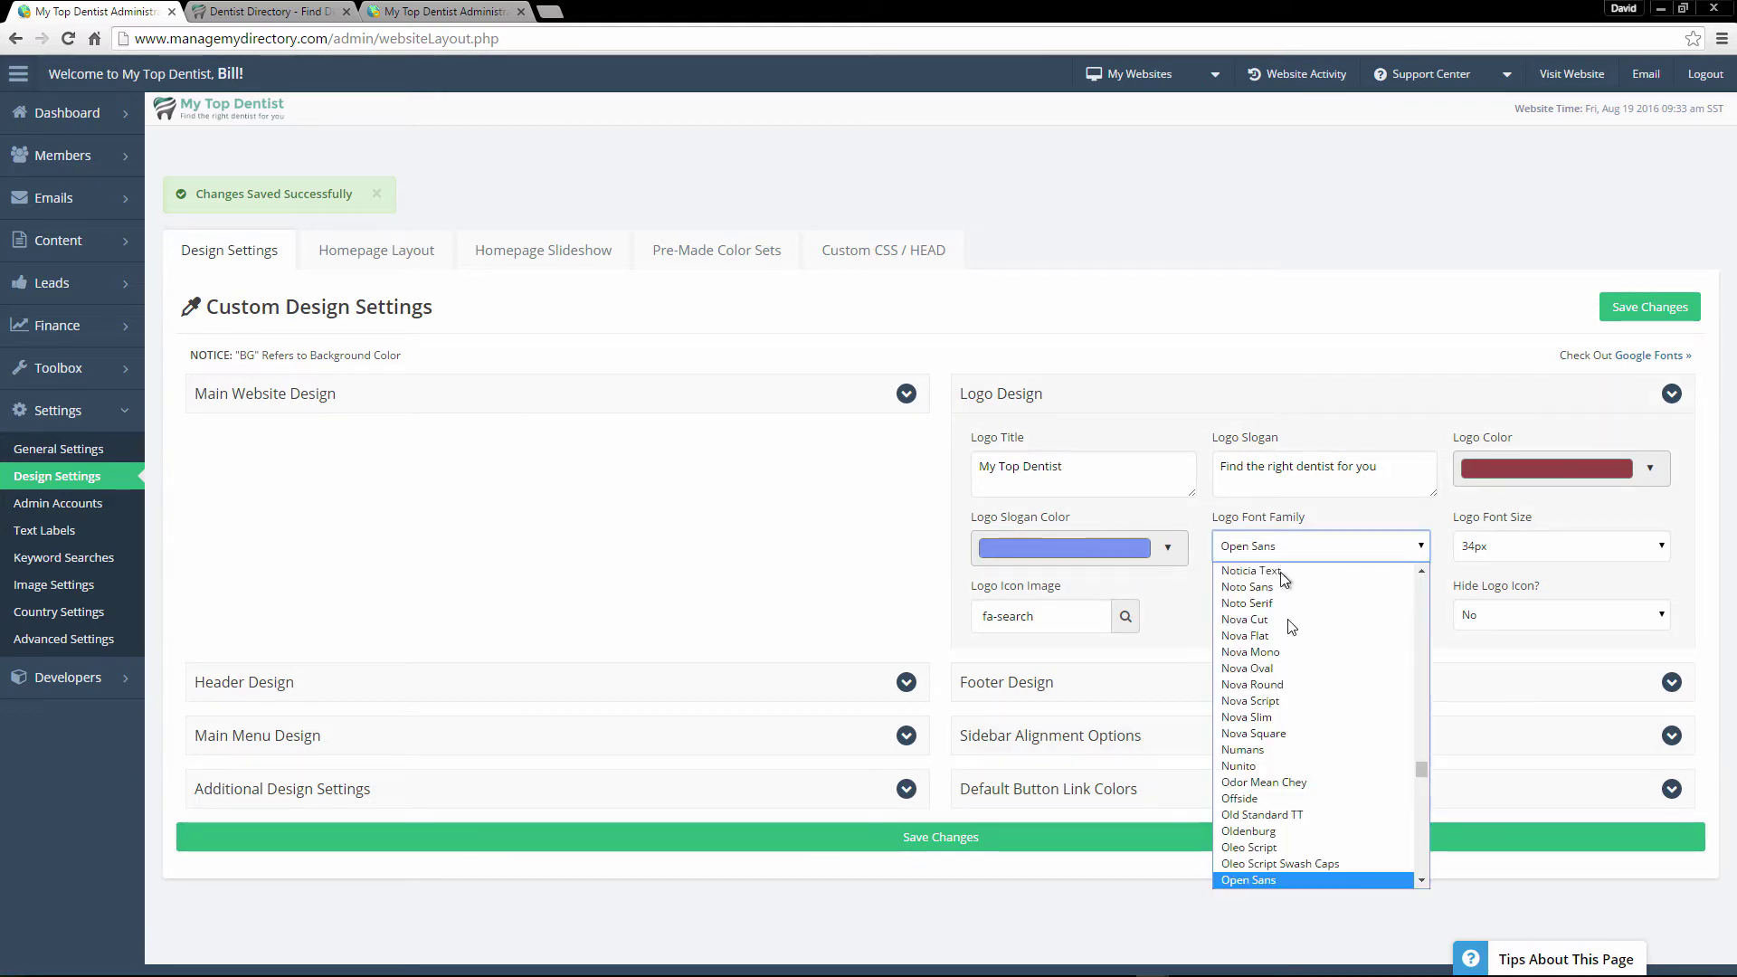
scroll(1293, 624, up, 20)
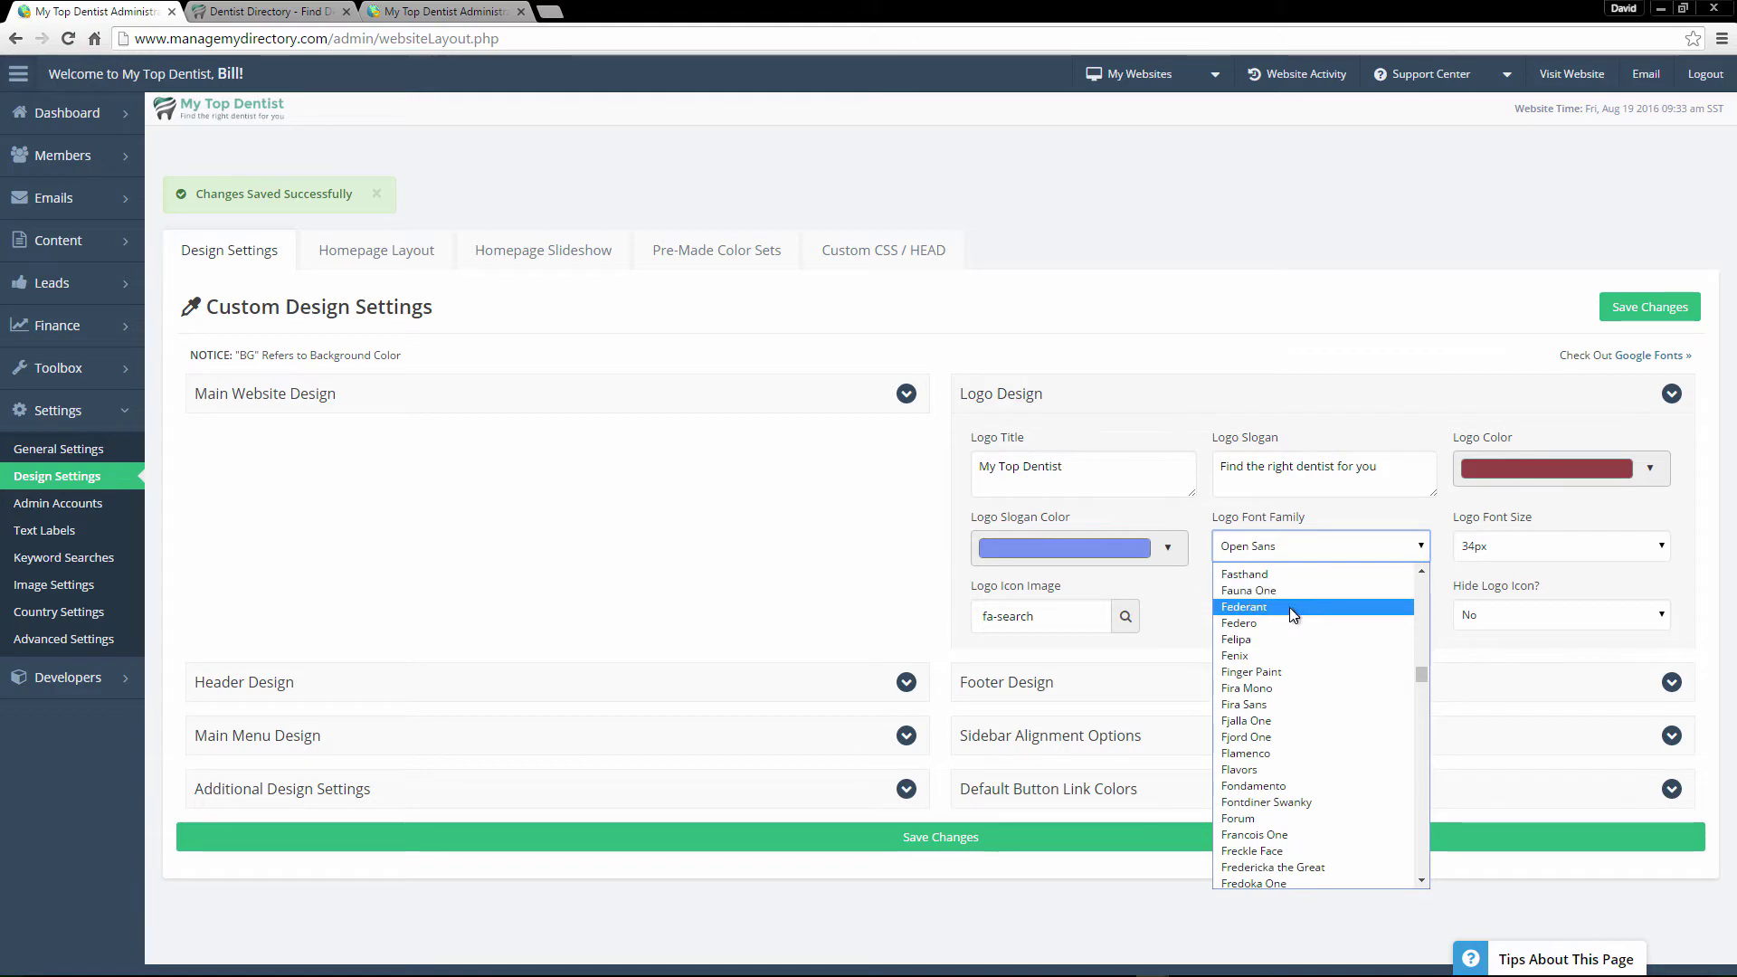
click(1294, 608)
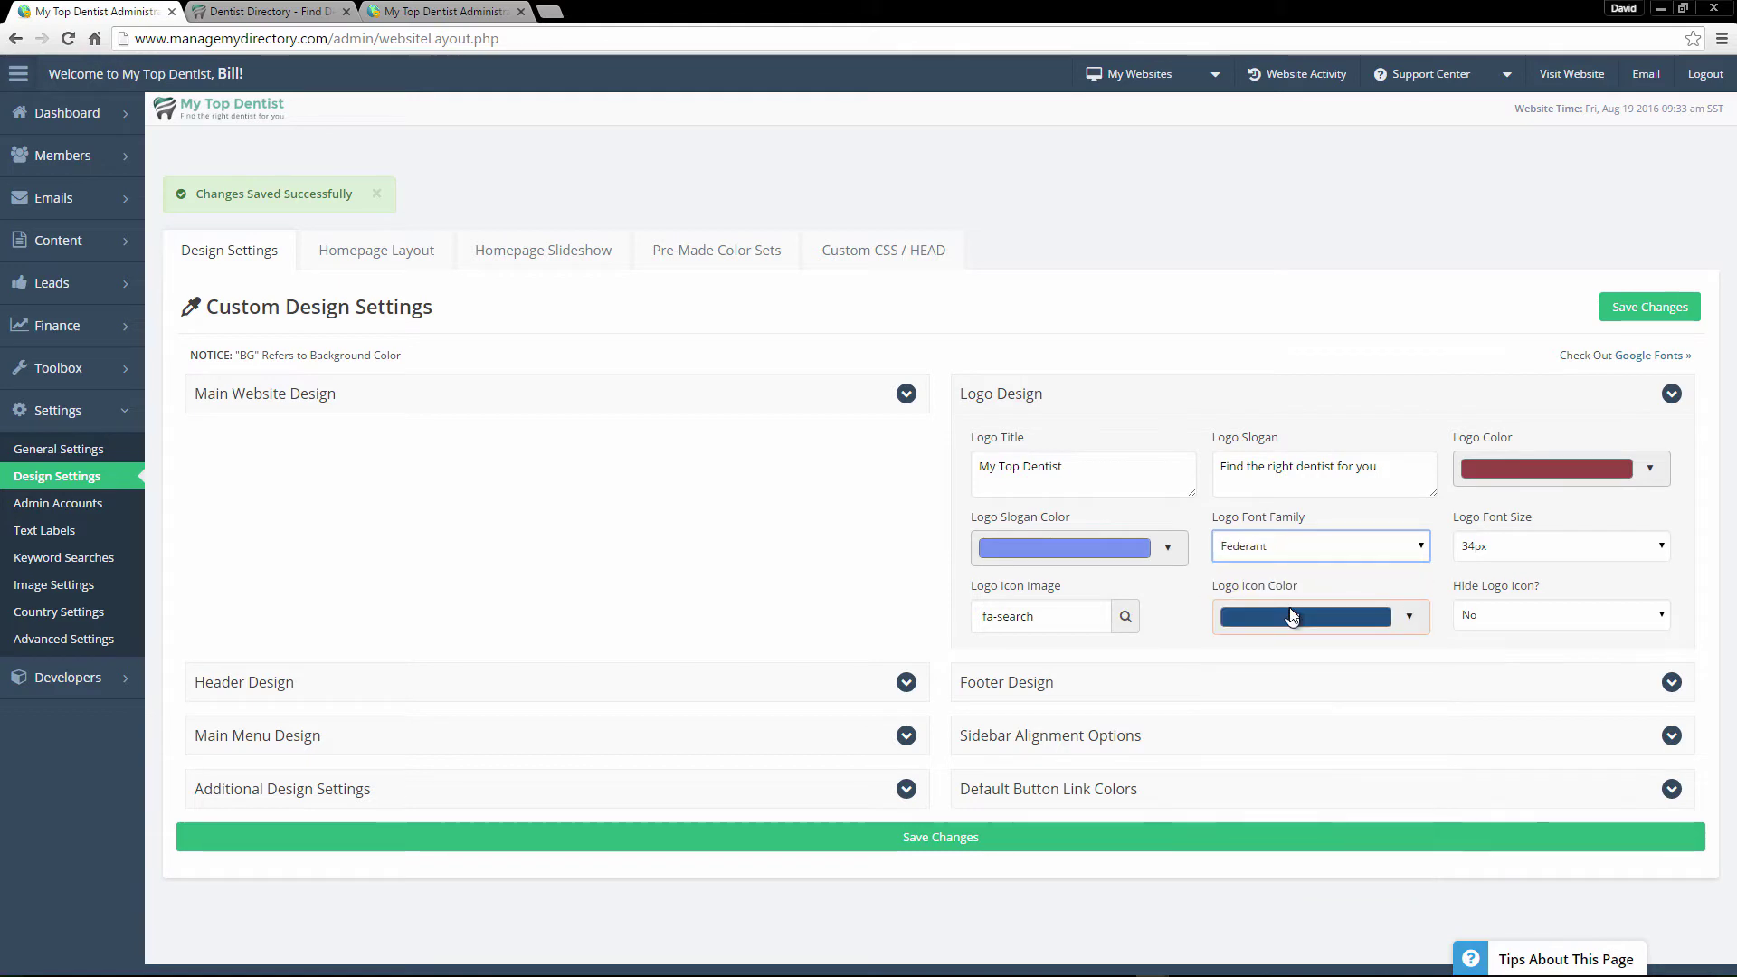
click(1533, 543)
click(1488, 833)
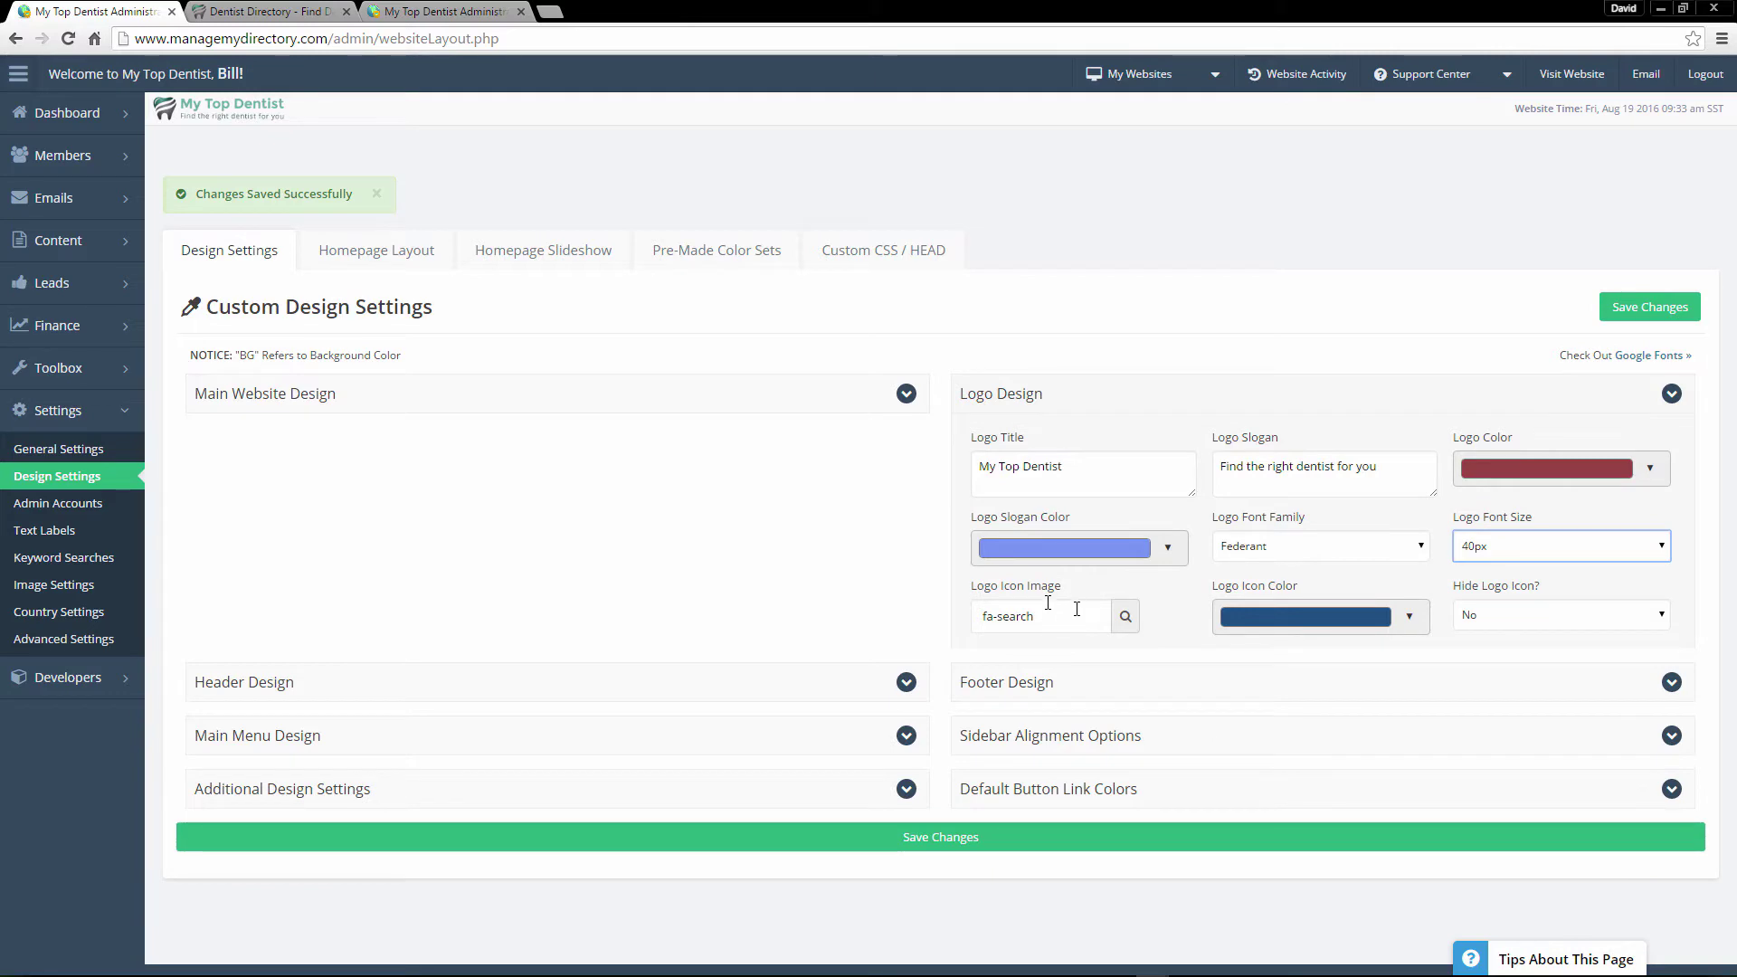
click(267, 12)
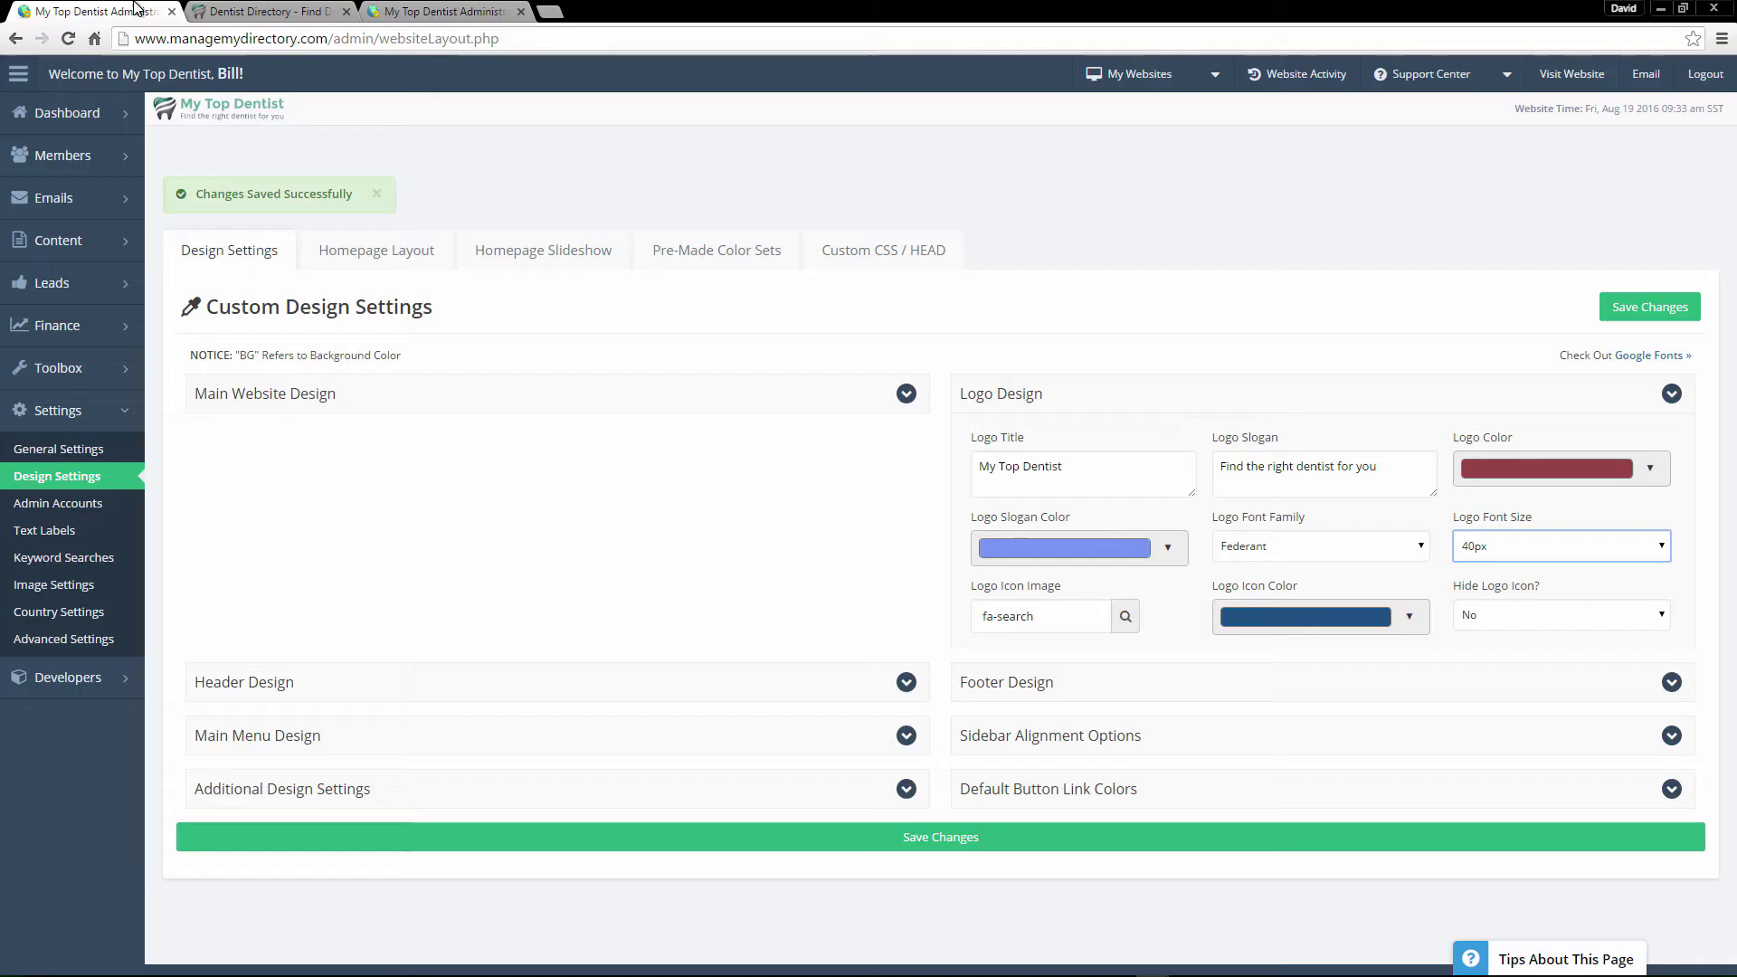
Filter the logo icon picker by 'md' and pick the fa-user-md doctor icon
click(145, 11)
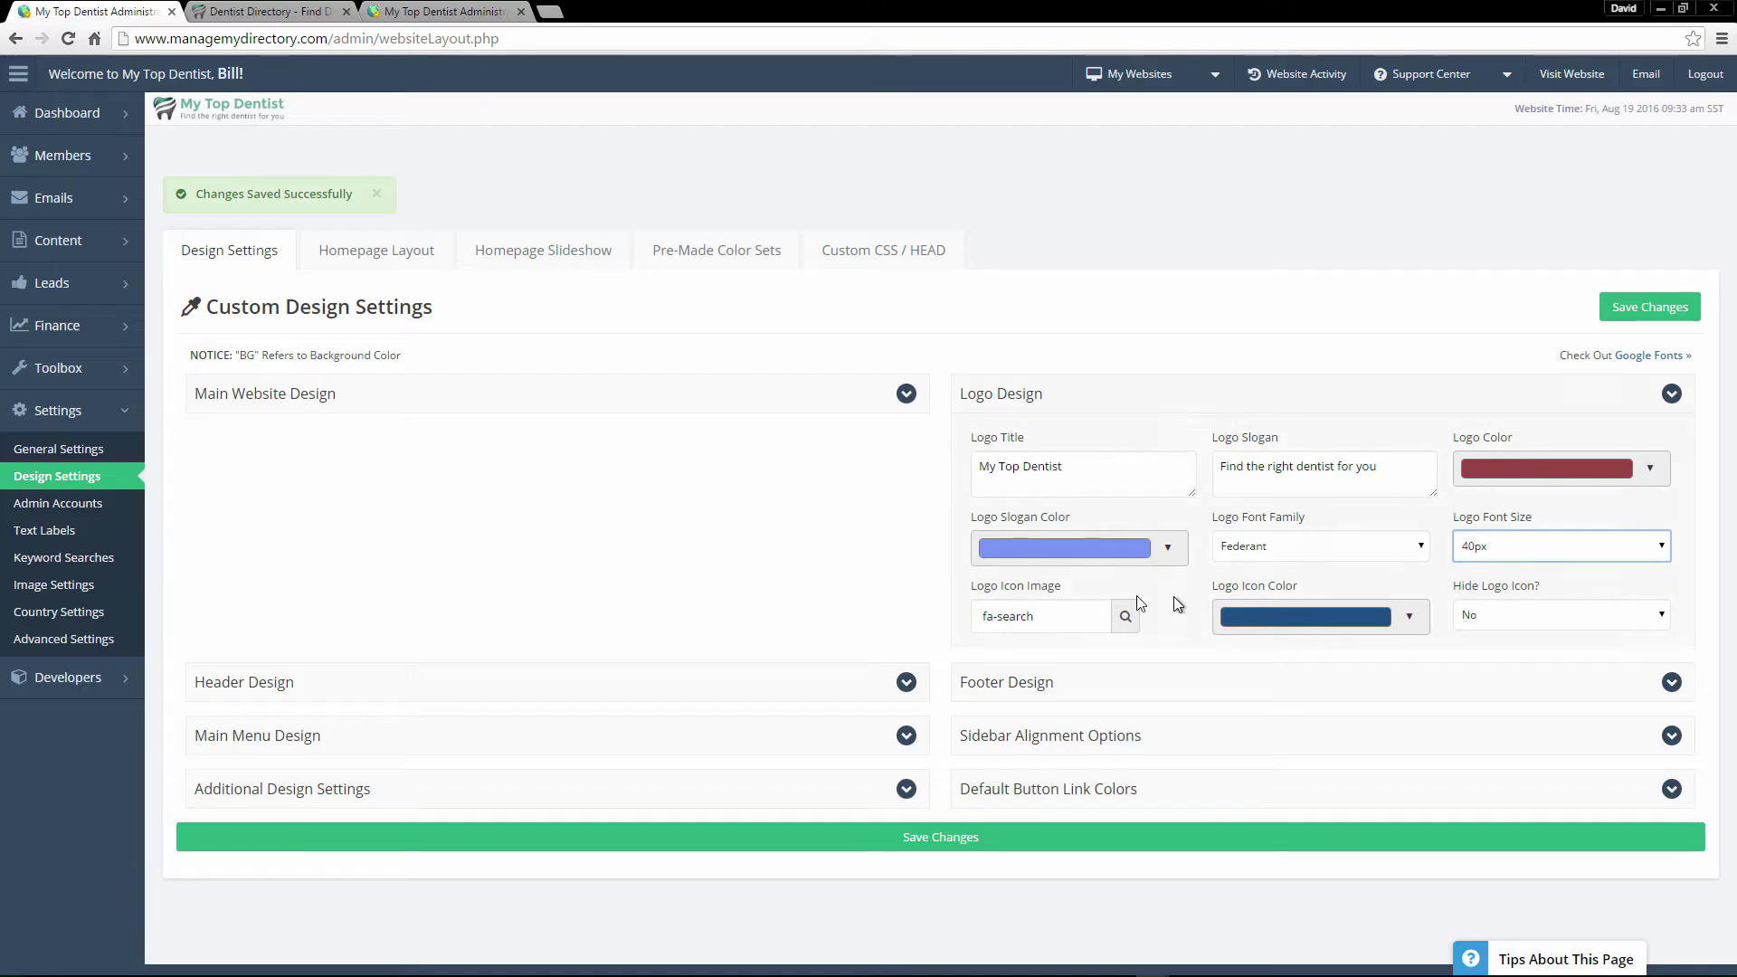
click(1099, 615)
scroll(1086, 796, down, 3)
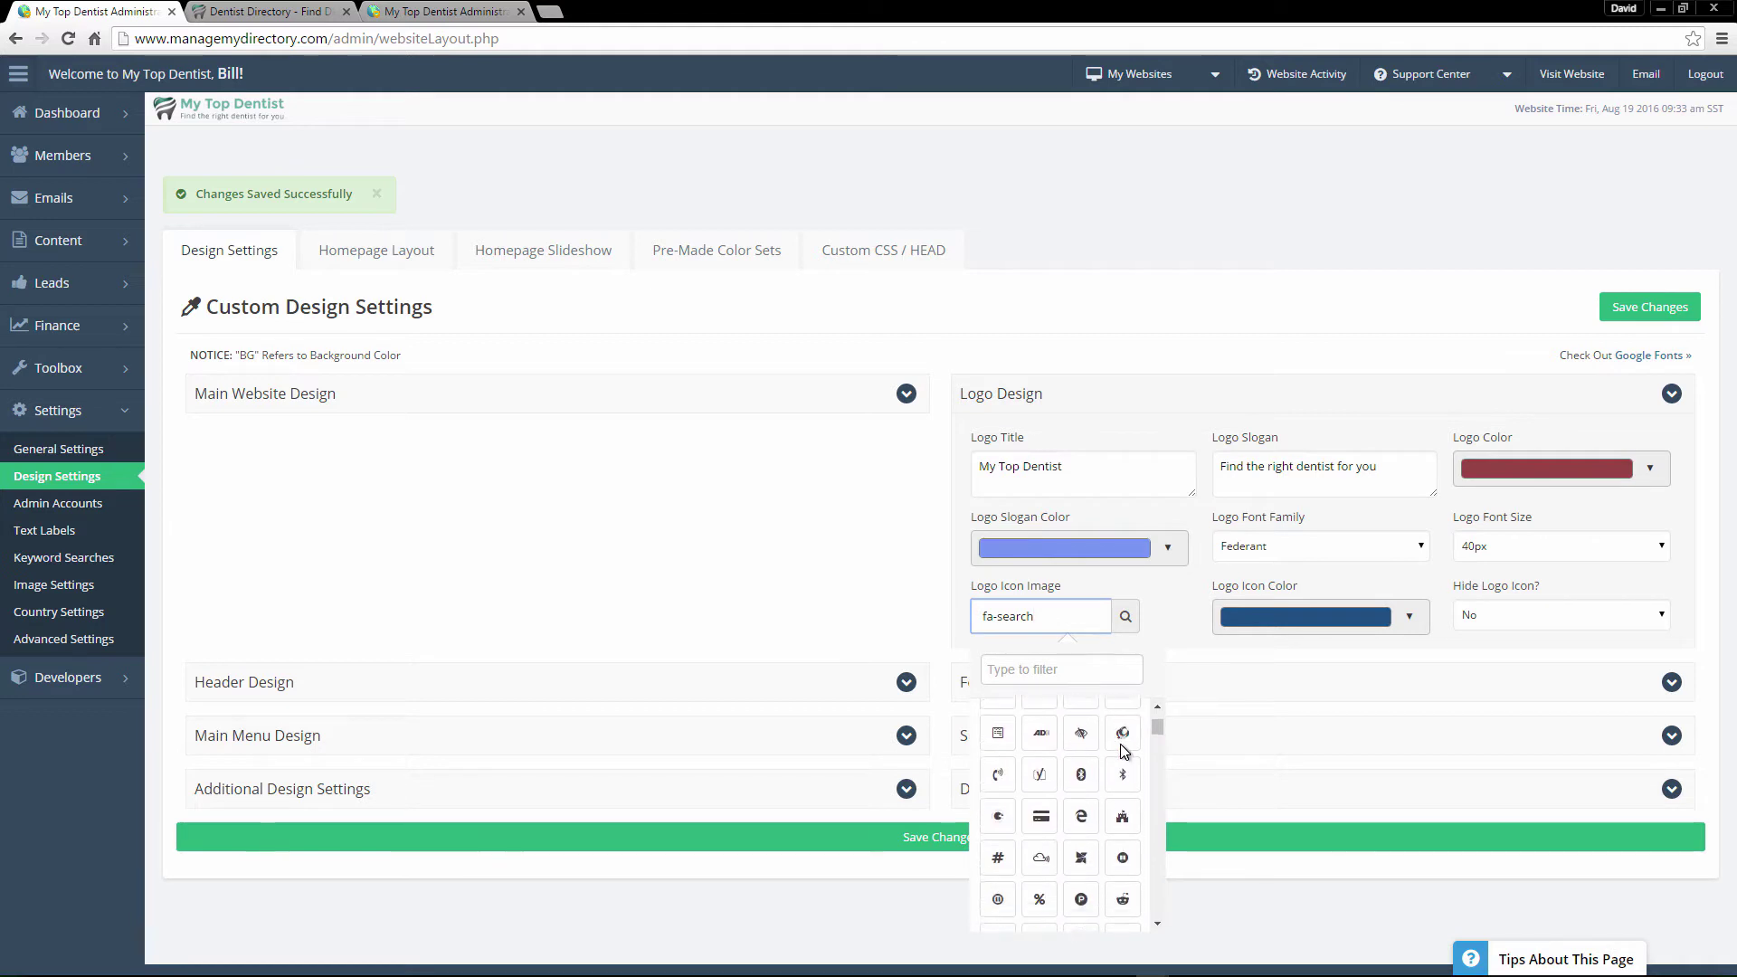
scroll(1117, 760, down, 5)
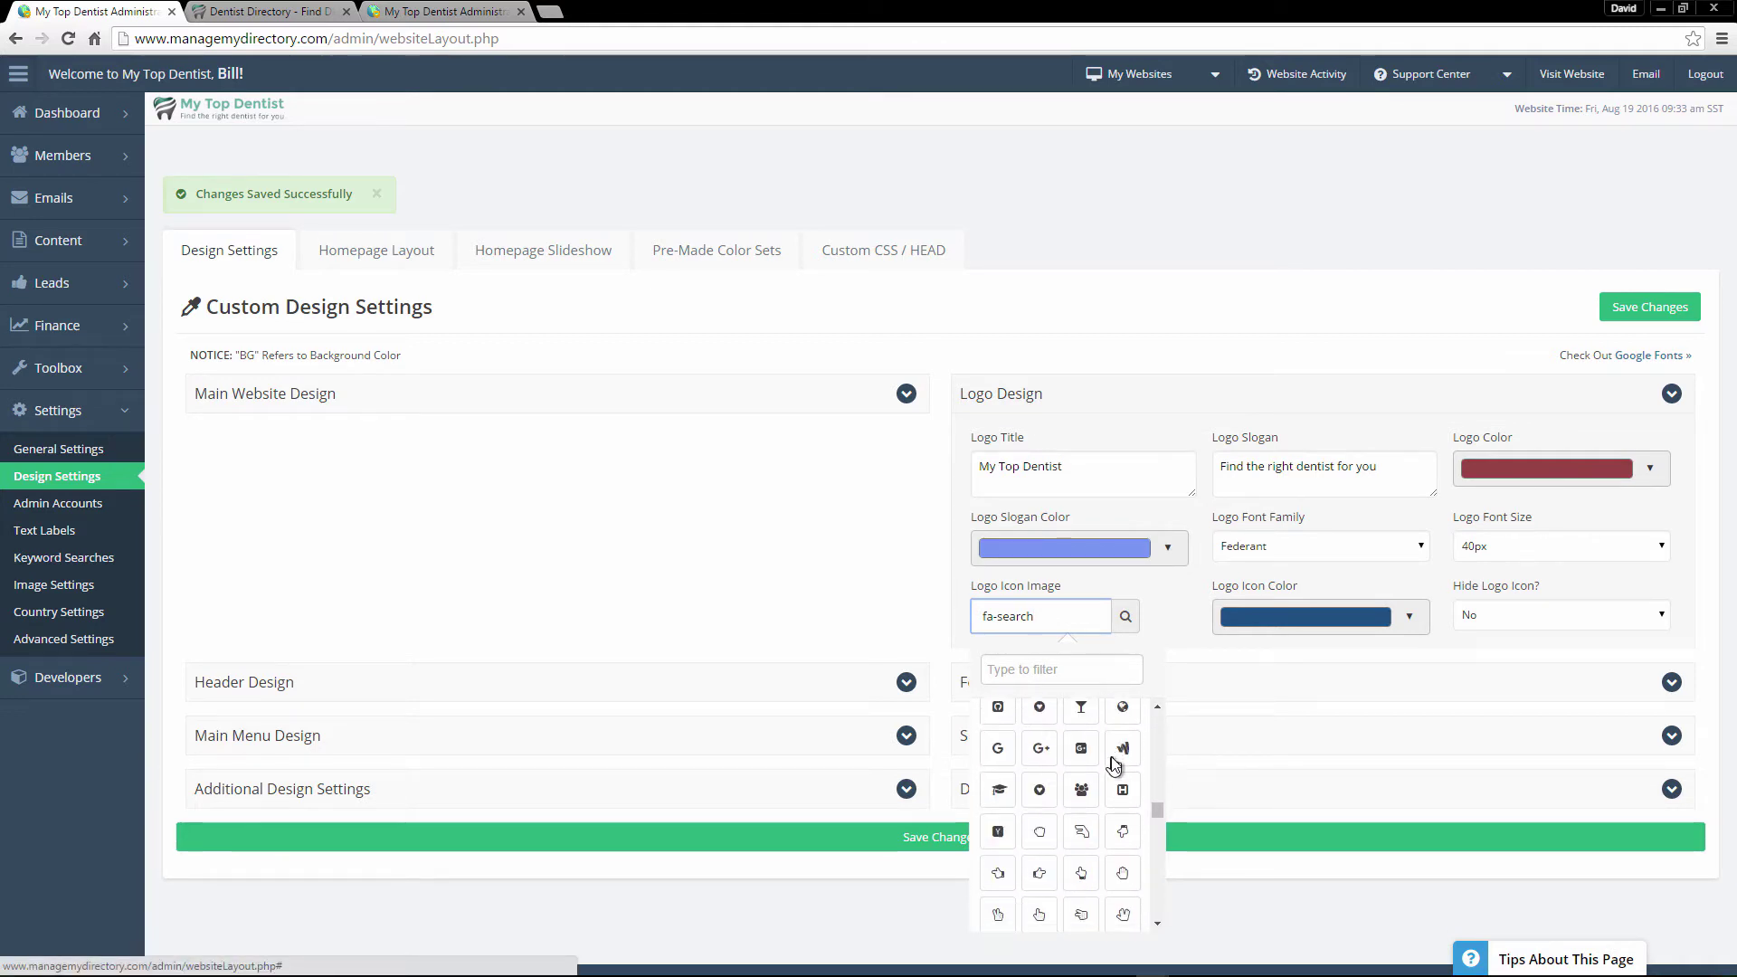
click(1076, 669)
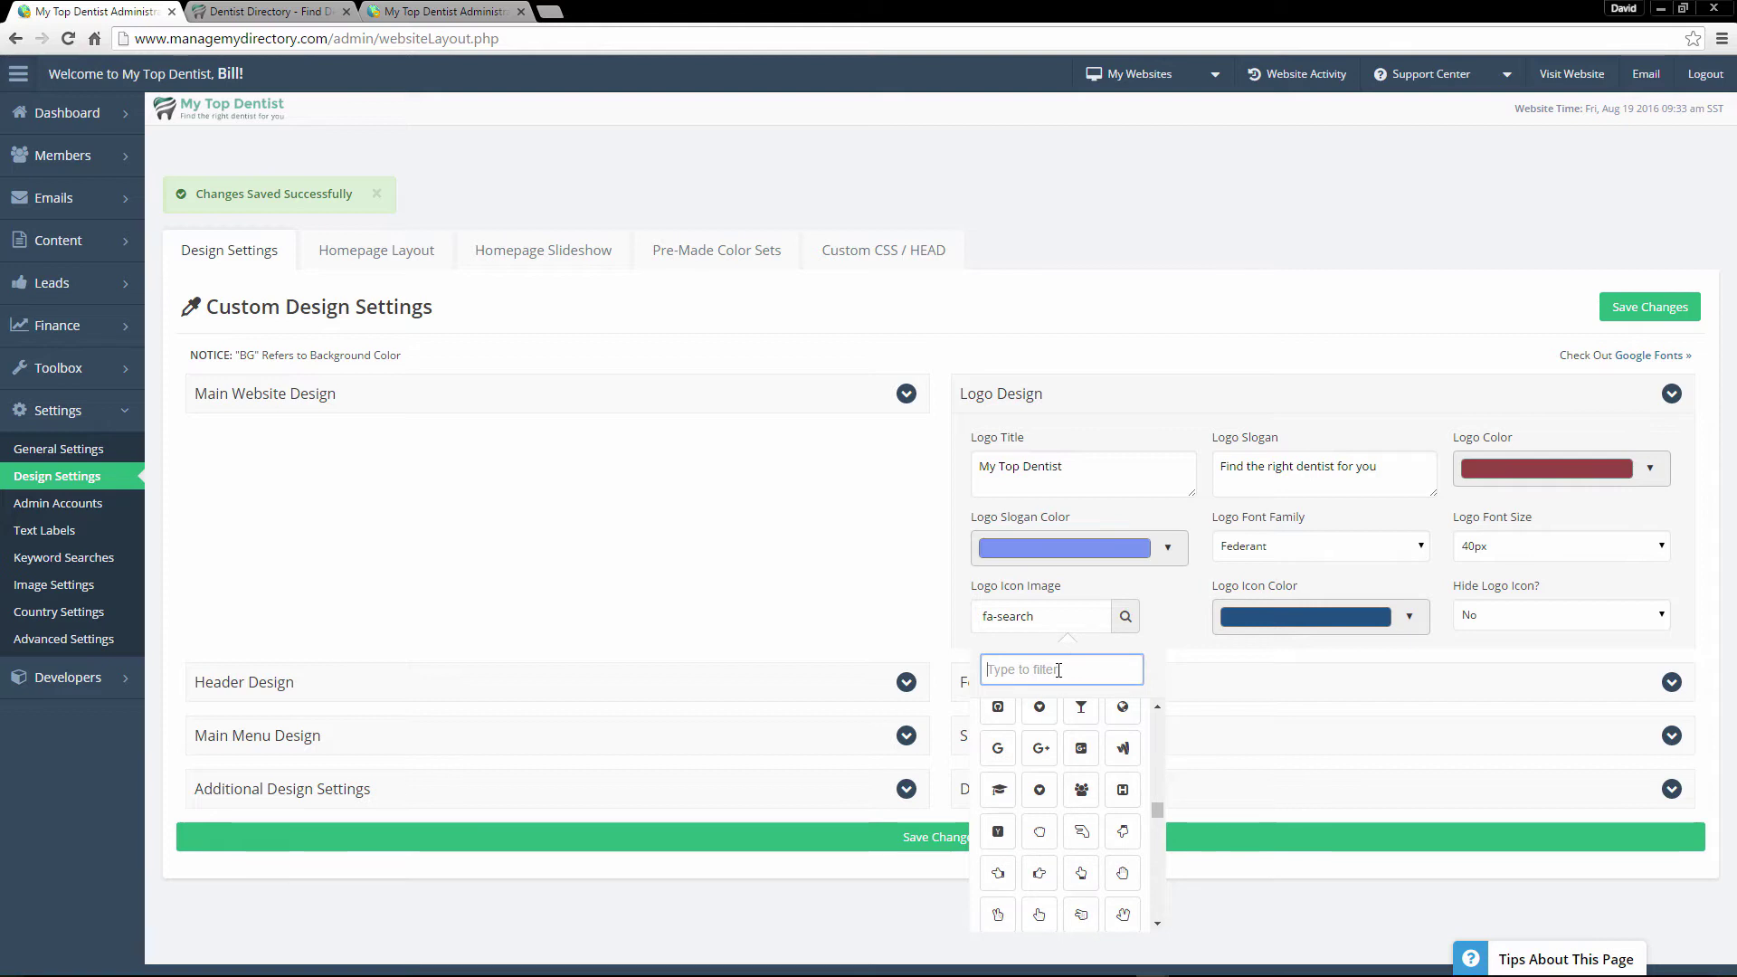
text(md)
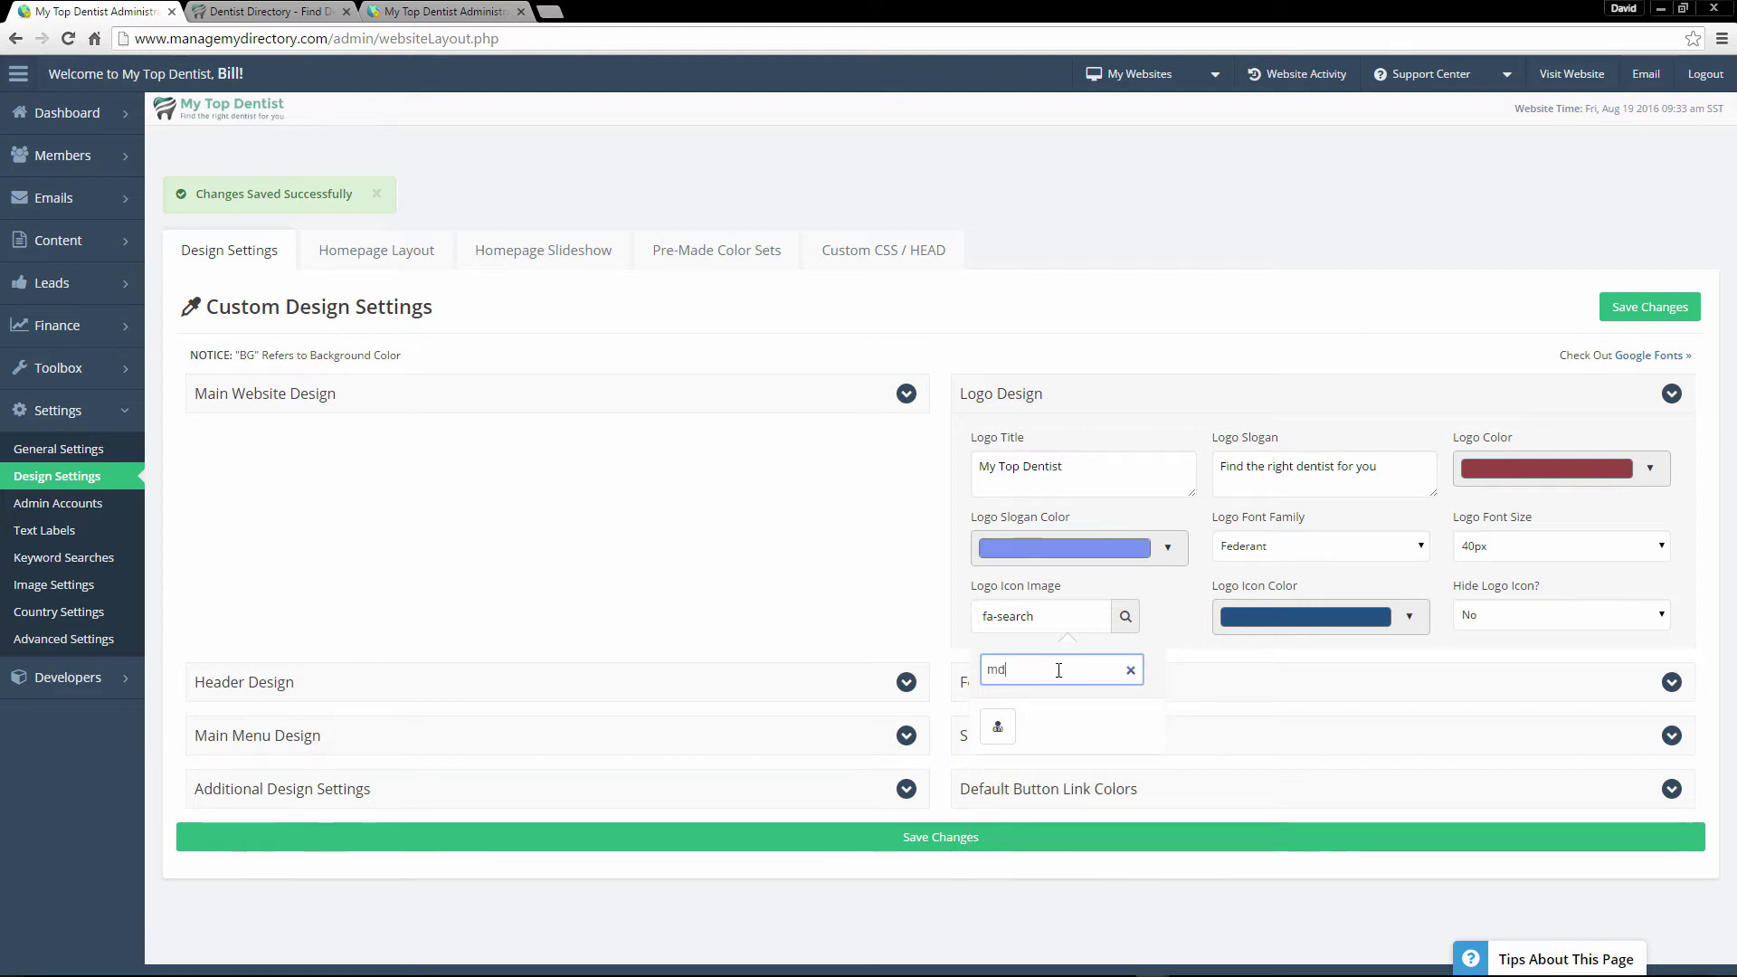
click(1000, 728)
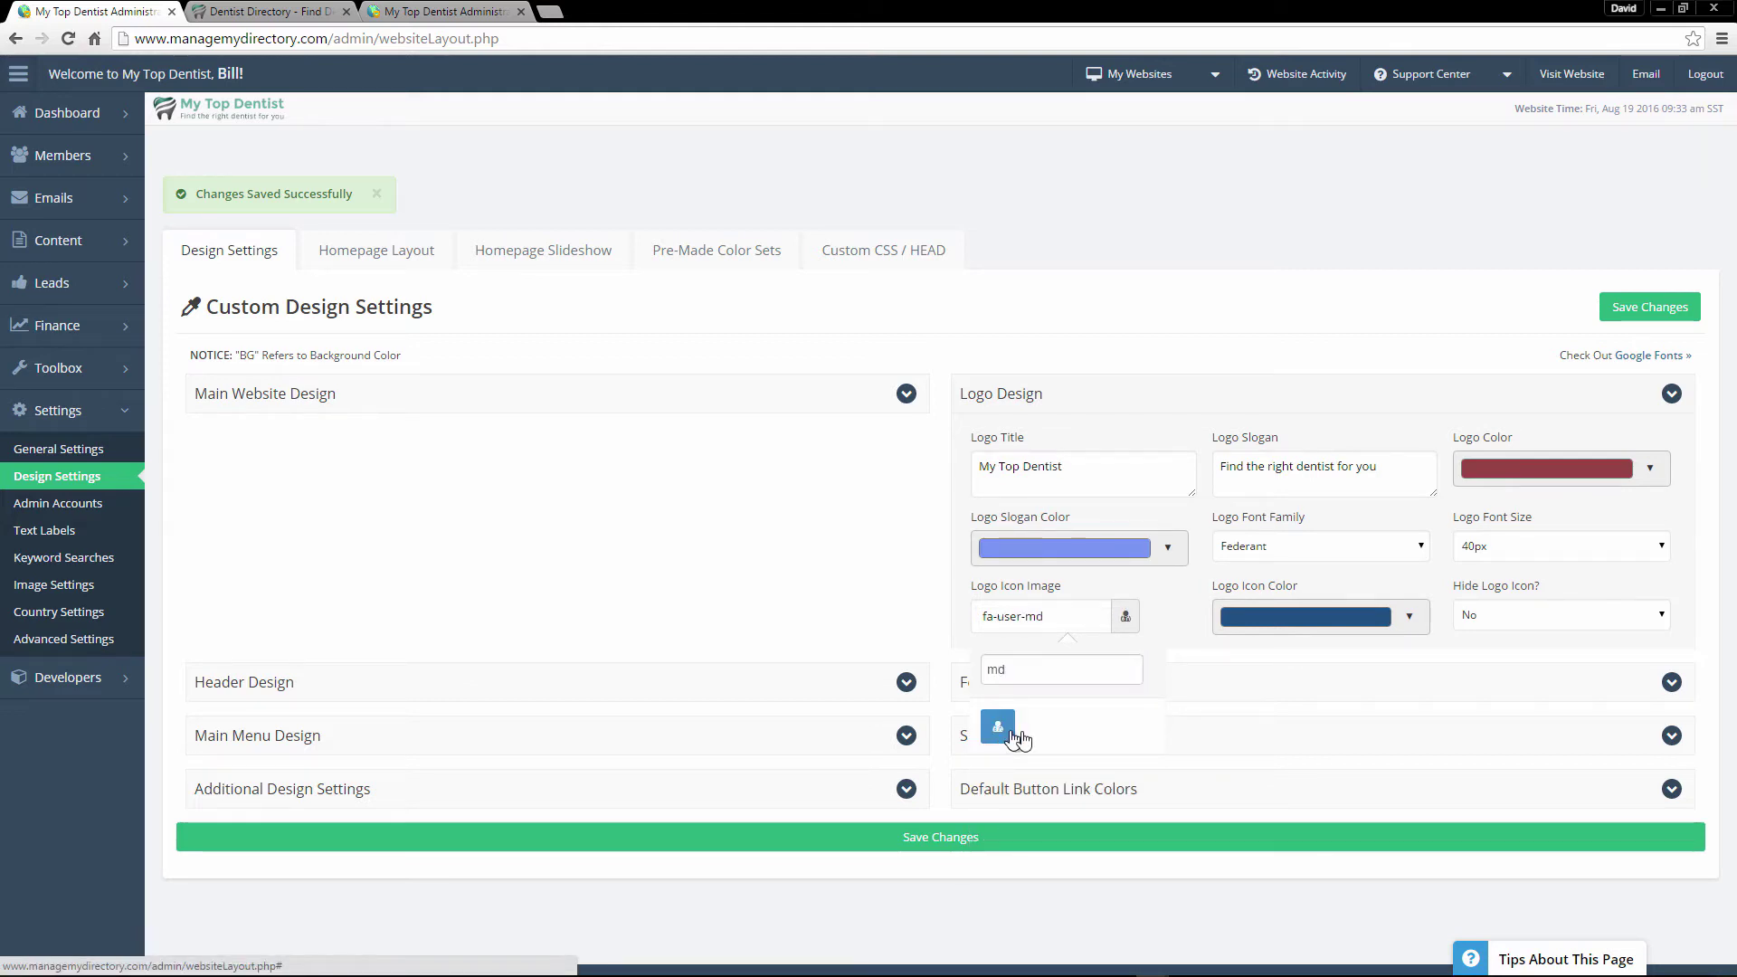
Set the logo icon colour to a dark red and save the design settings
click(1269, 621)
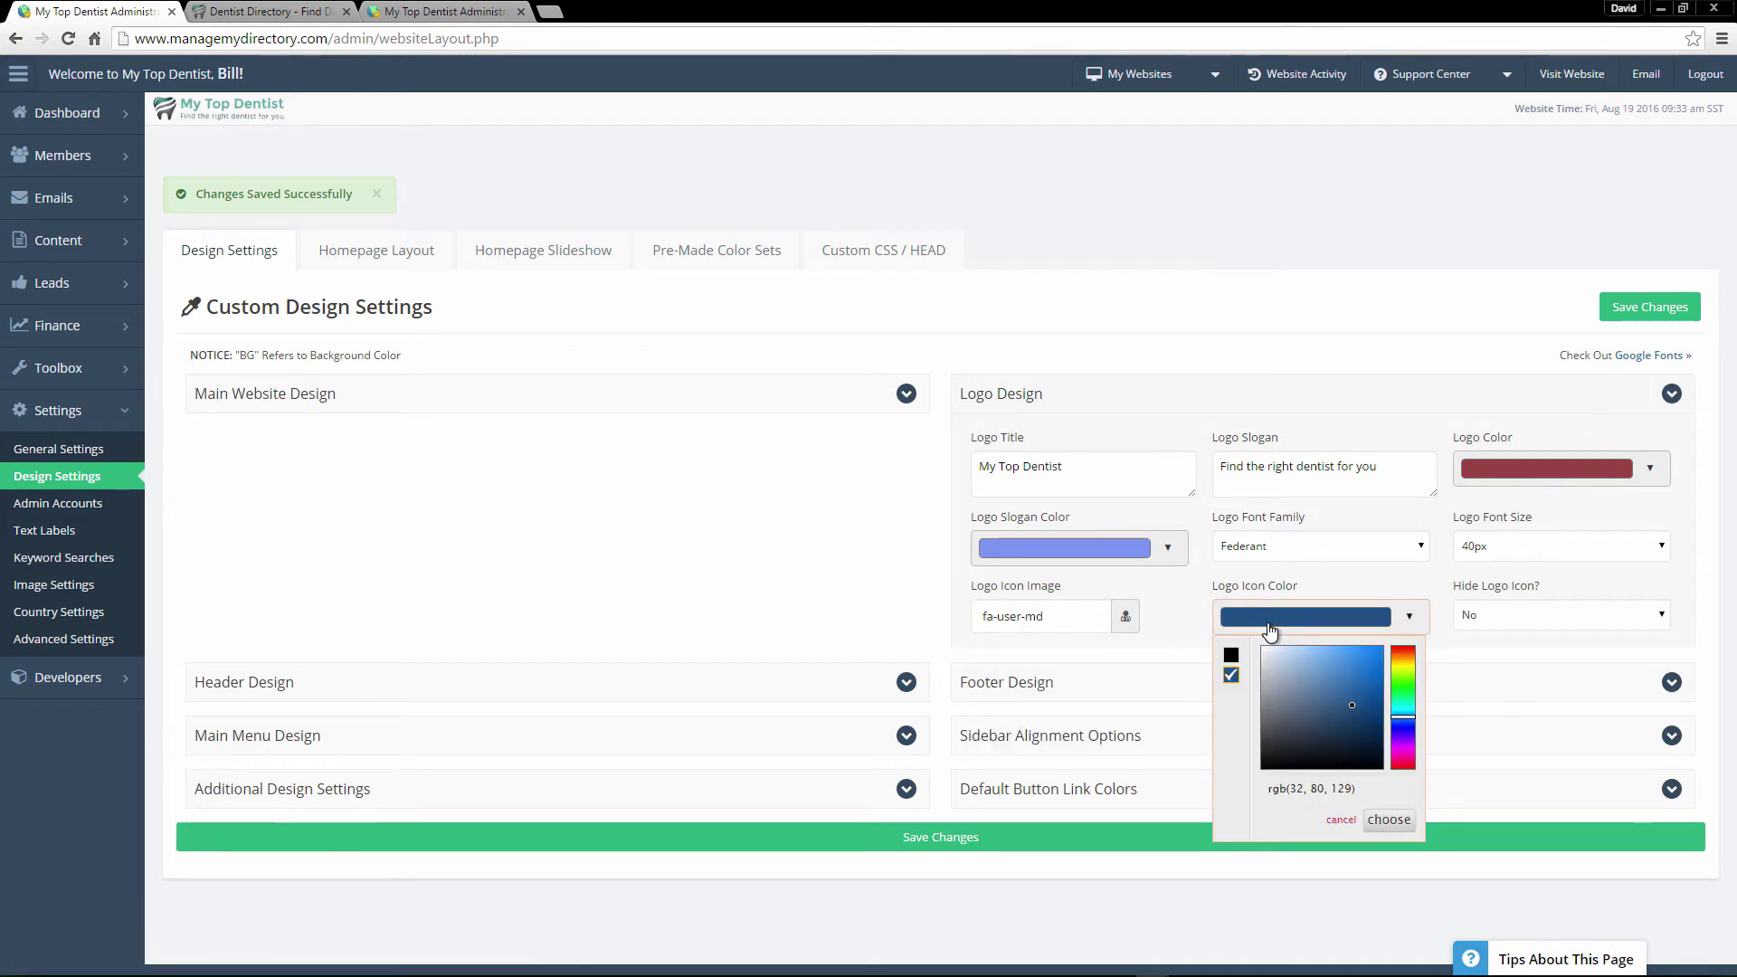
click(1406, 650)
click(1352, 672)
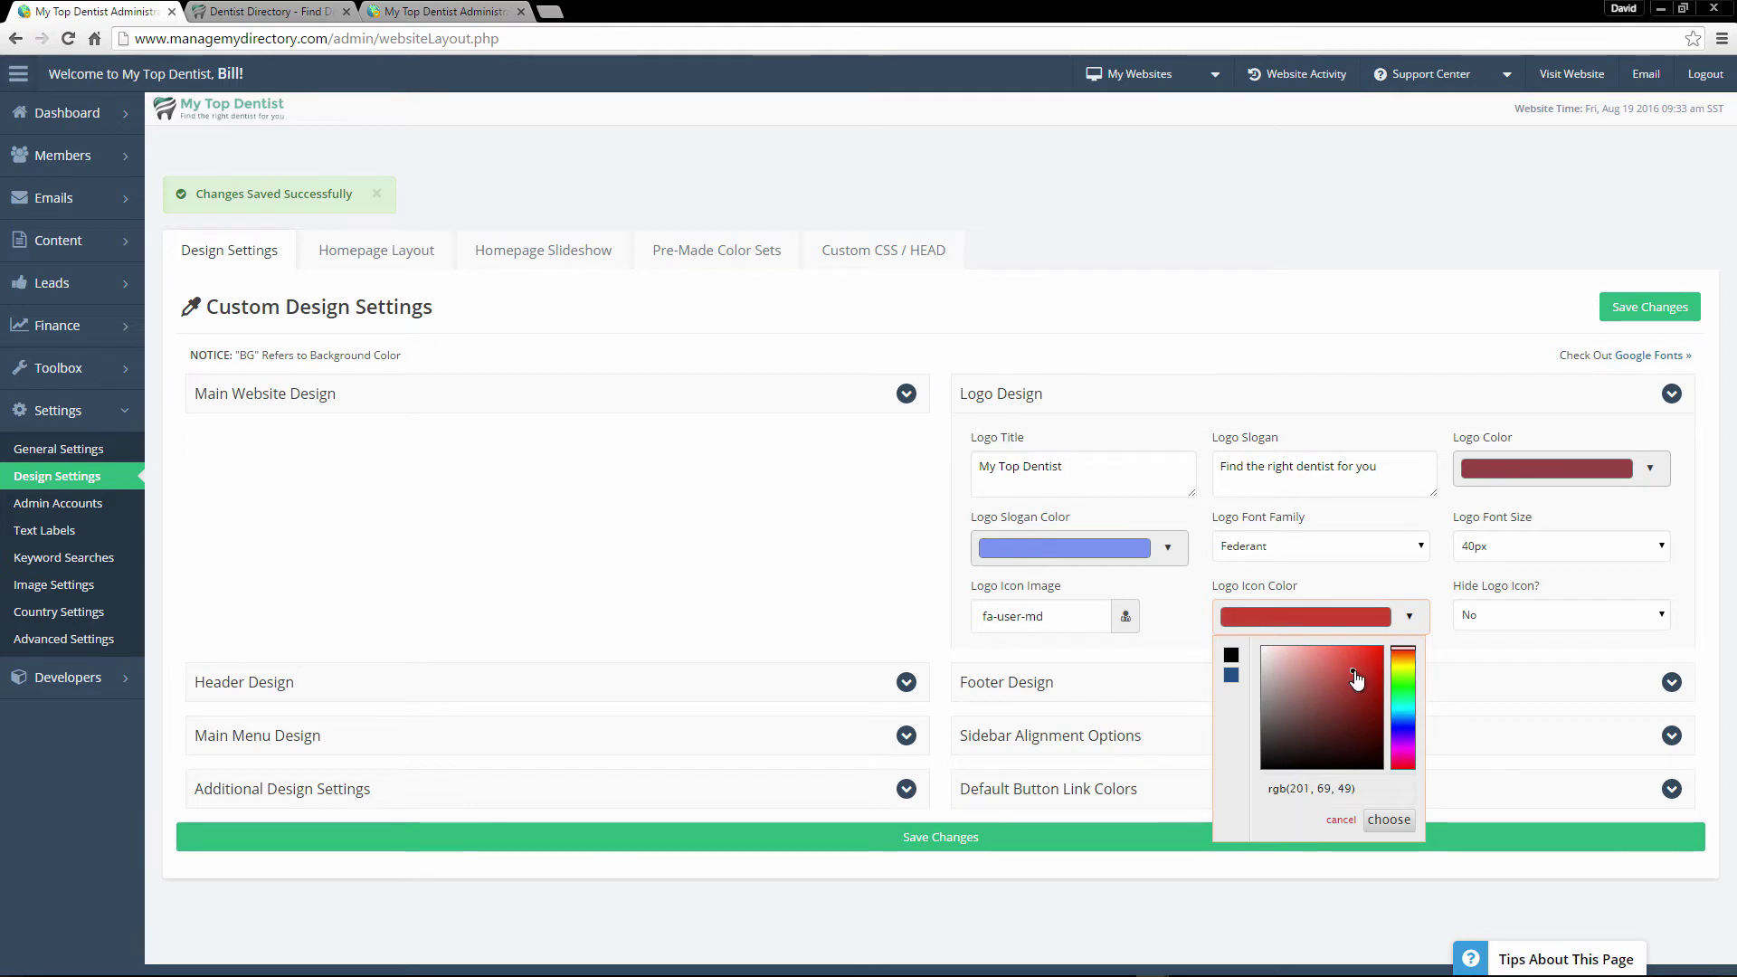
drag(1355, 675, 1356, 688)
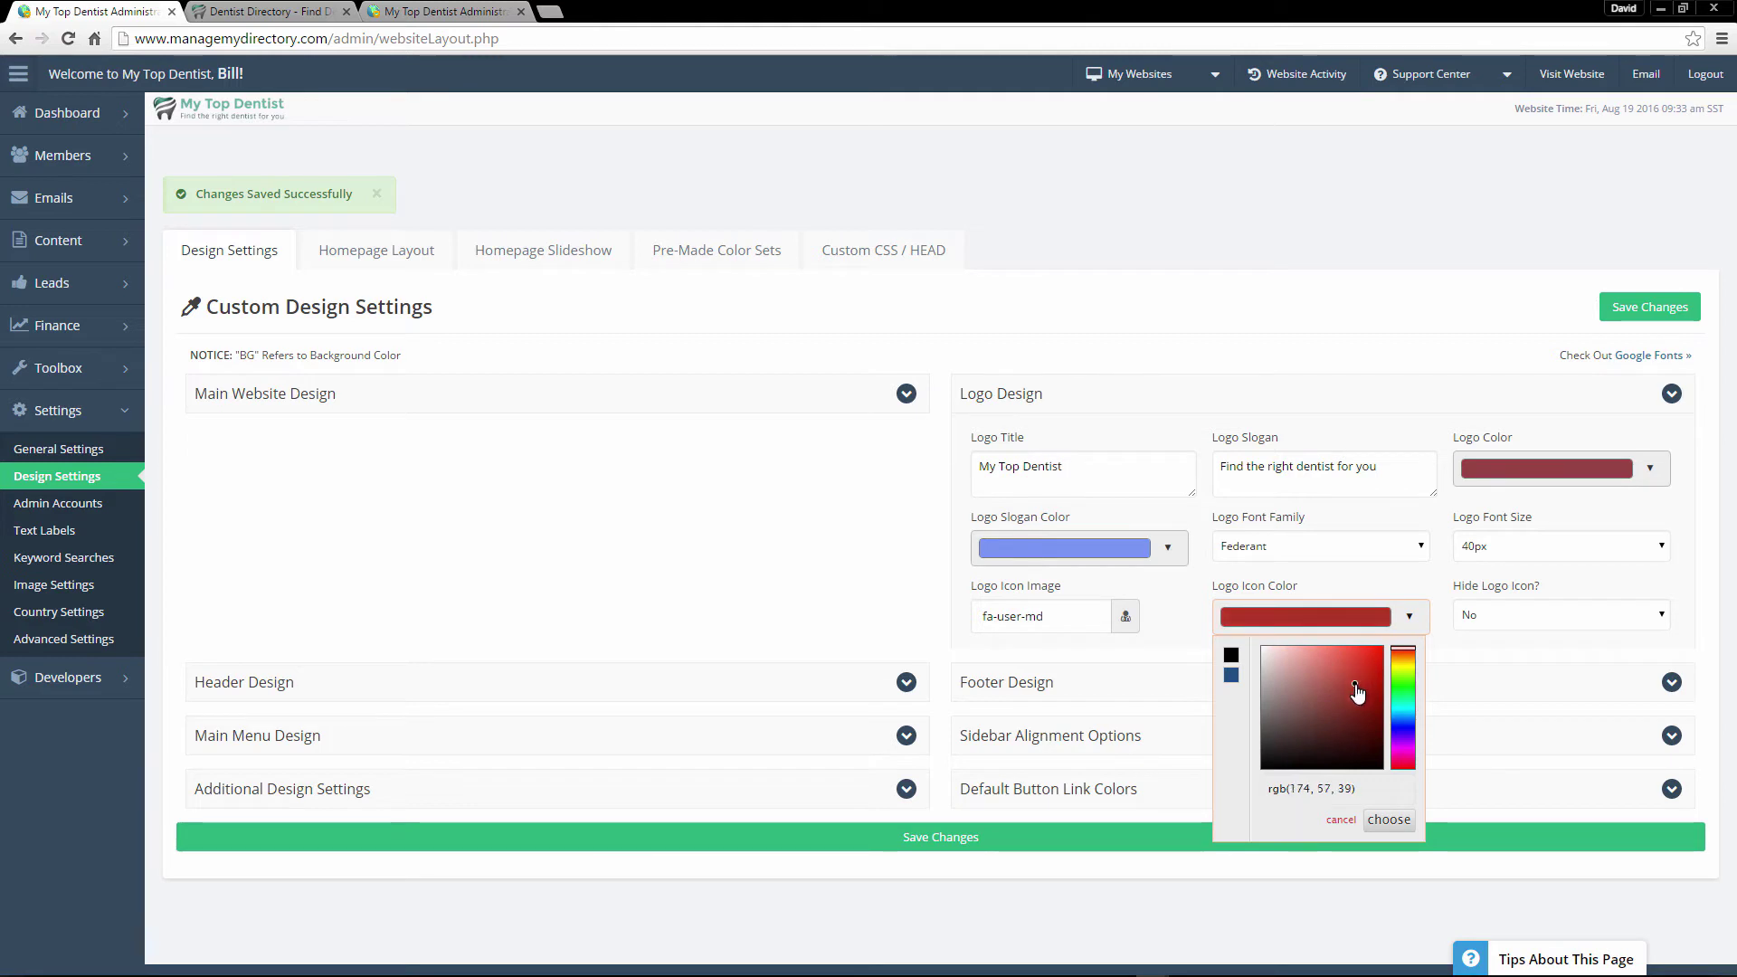
click(1390, 820)
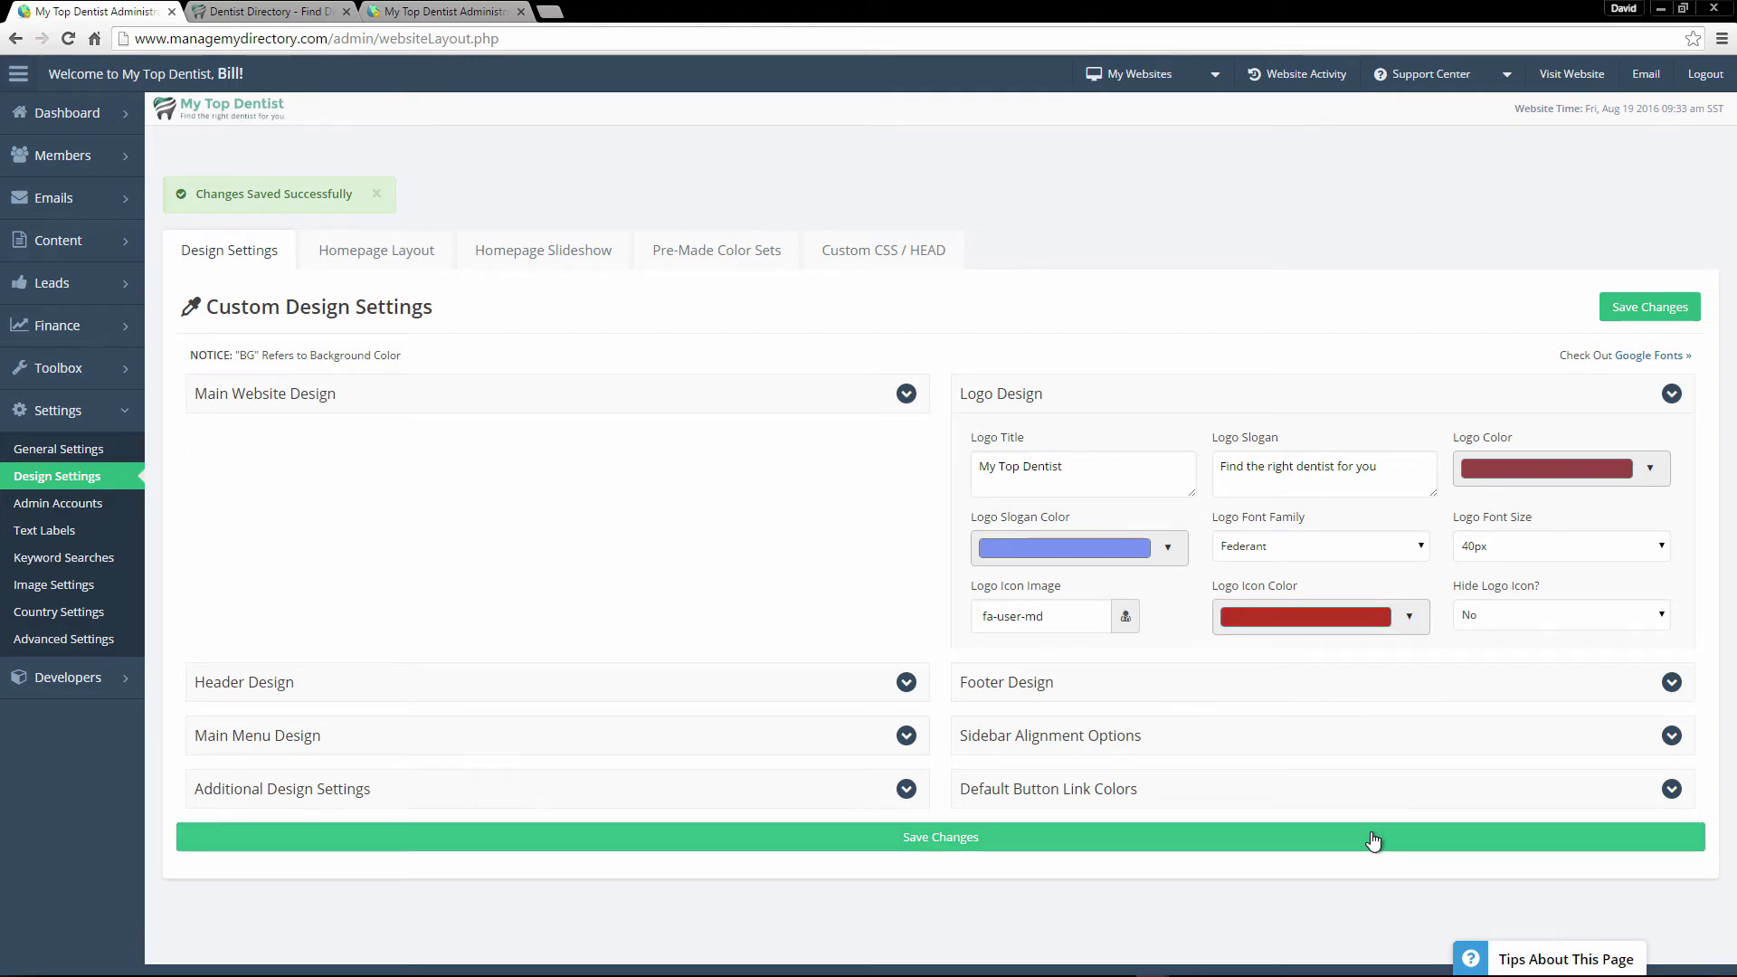
click(1375, 840)
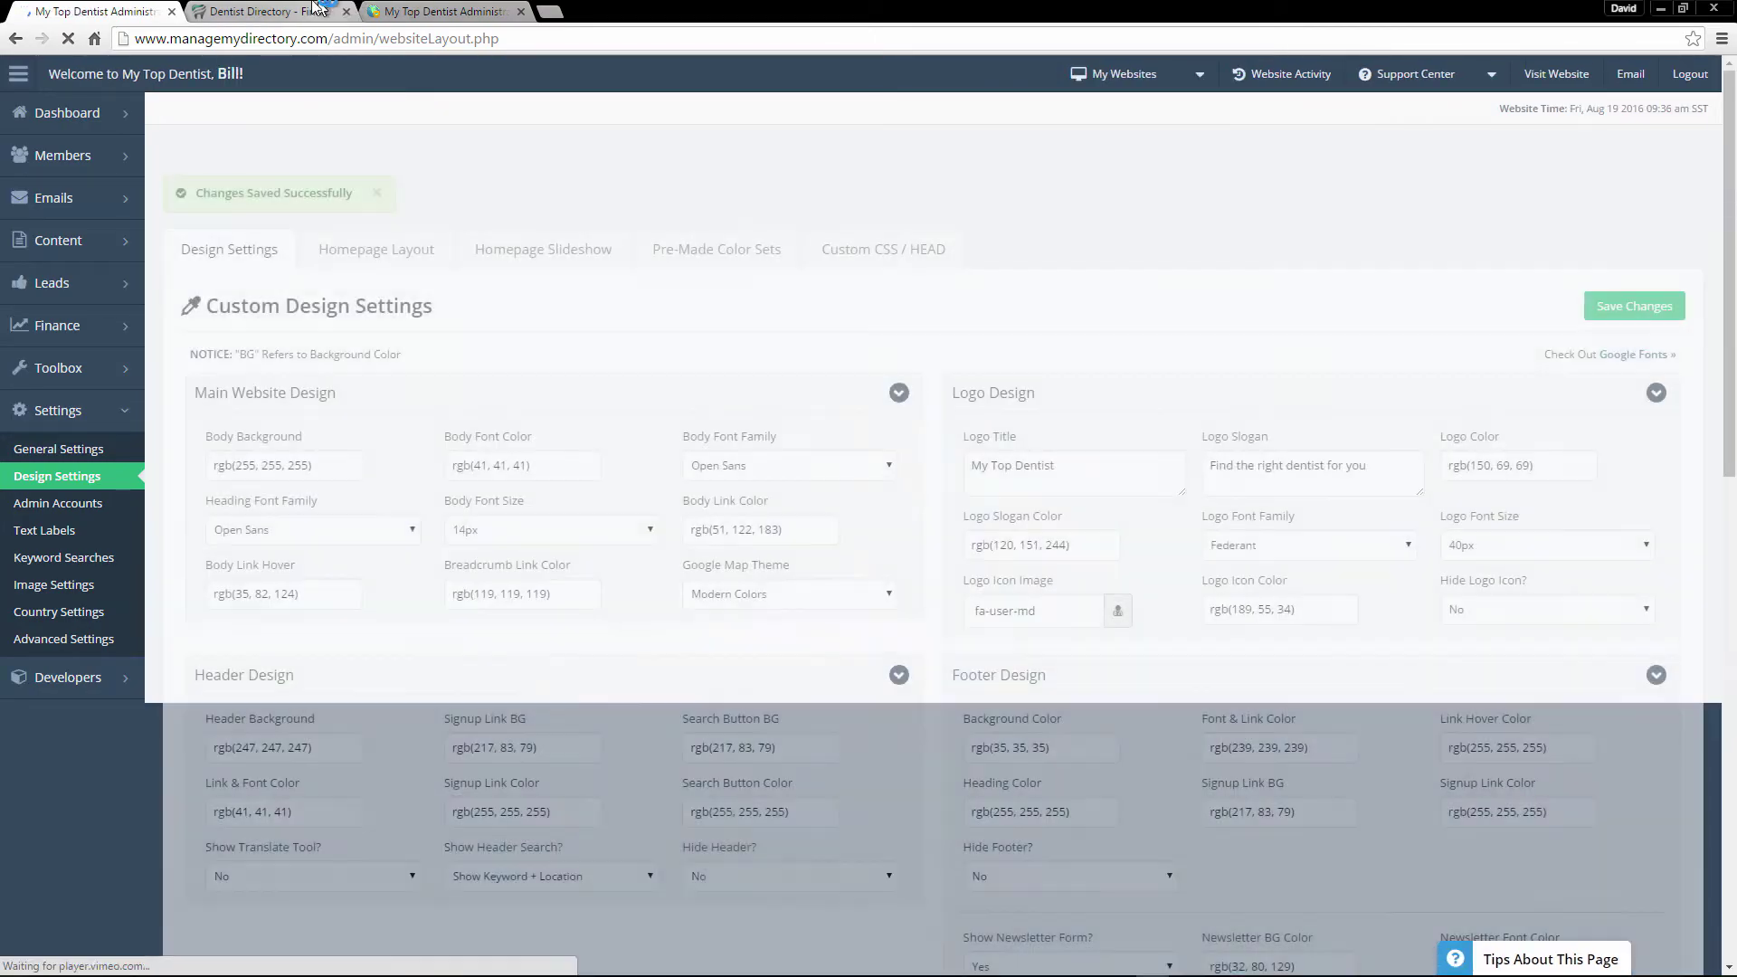
Reload the live site to see the red My Top Dentist logo, then reopen Logo Design
click(263, 11)
click(63, 40)
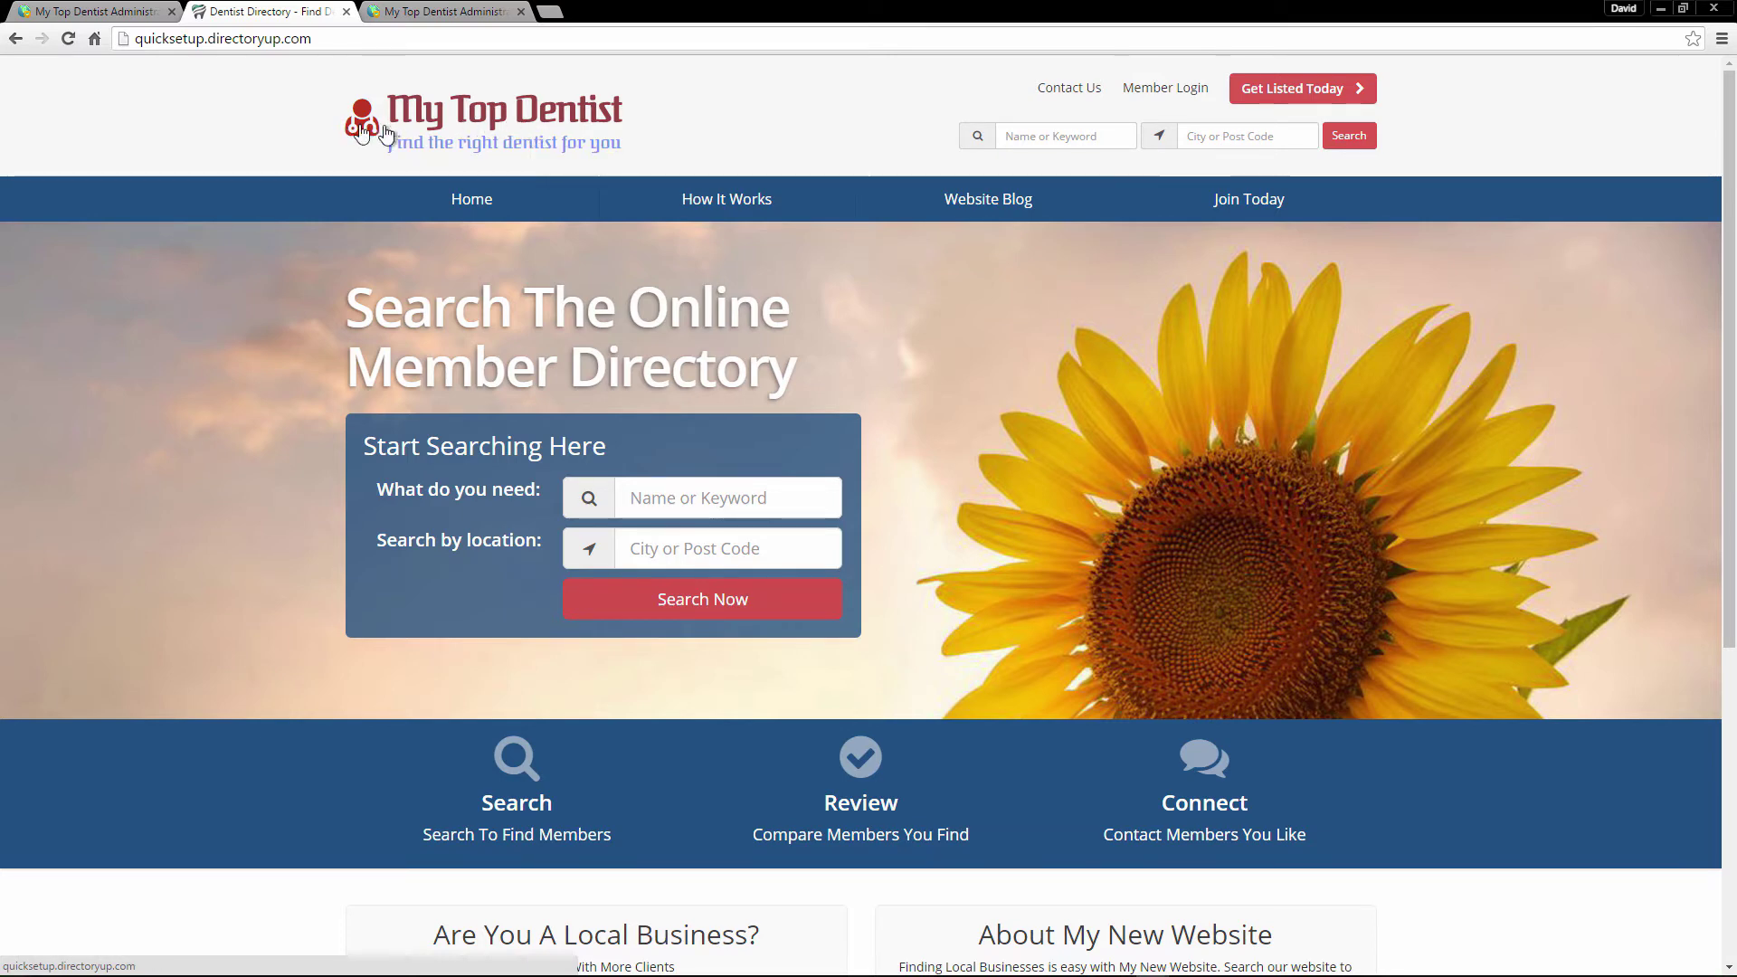
key(ctrl+shift+Tab)
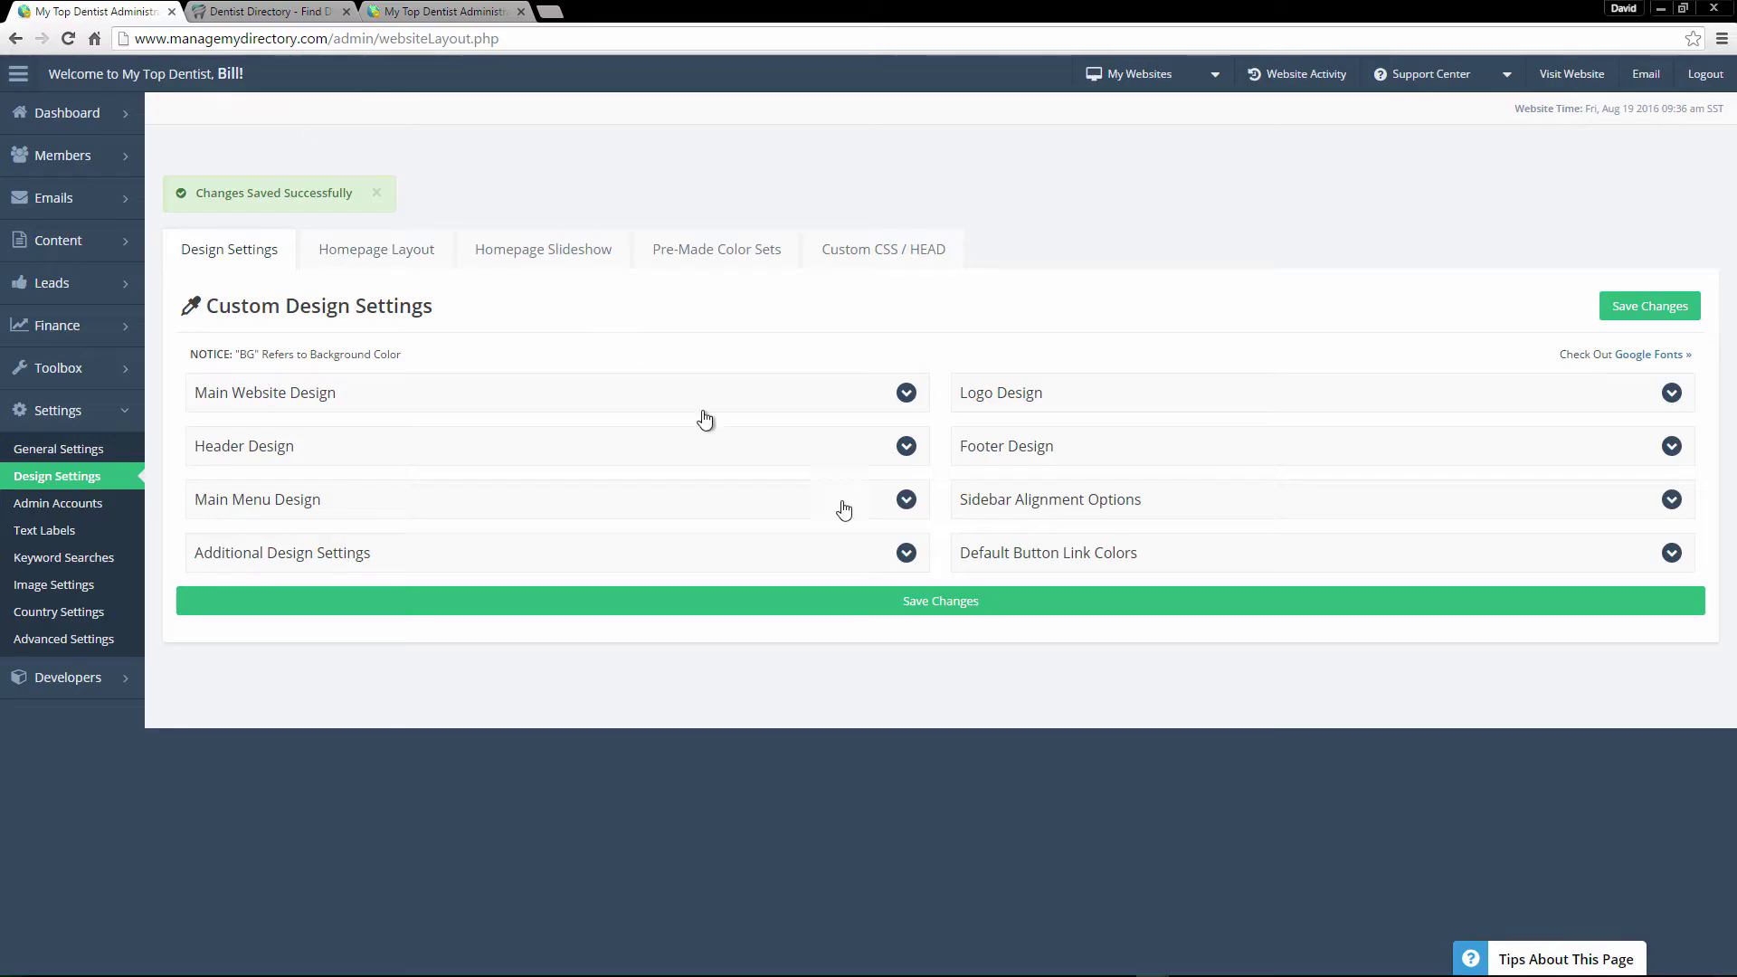
click(1098, 392)
Set Hide Logo Icon? to Yes, save, and reload the live site to check
click(1524, 616)
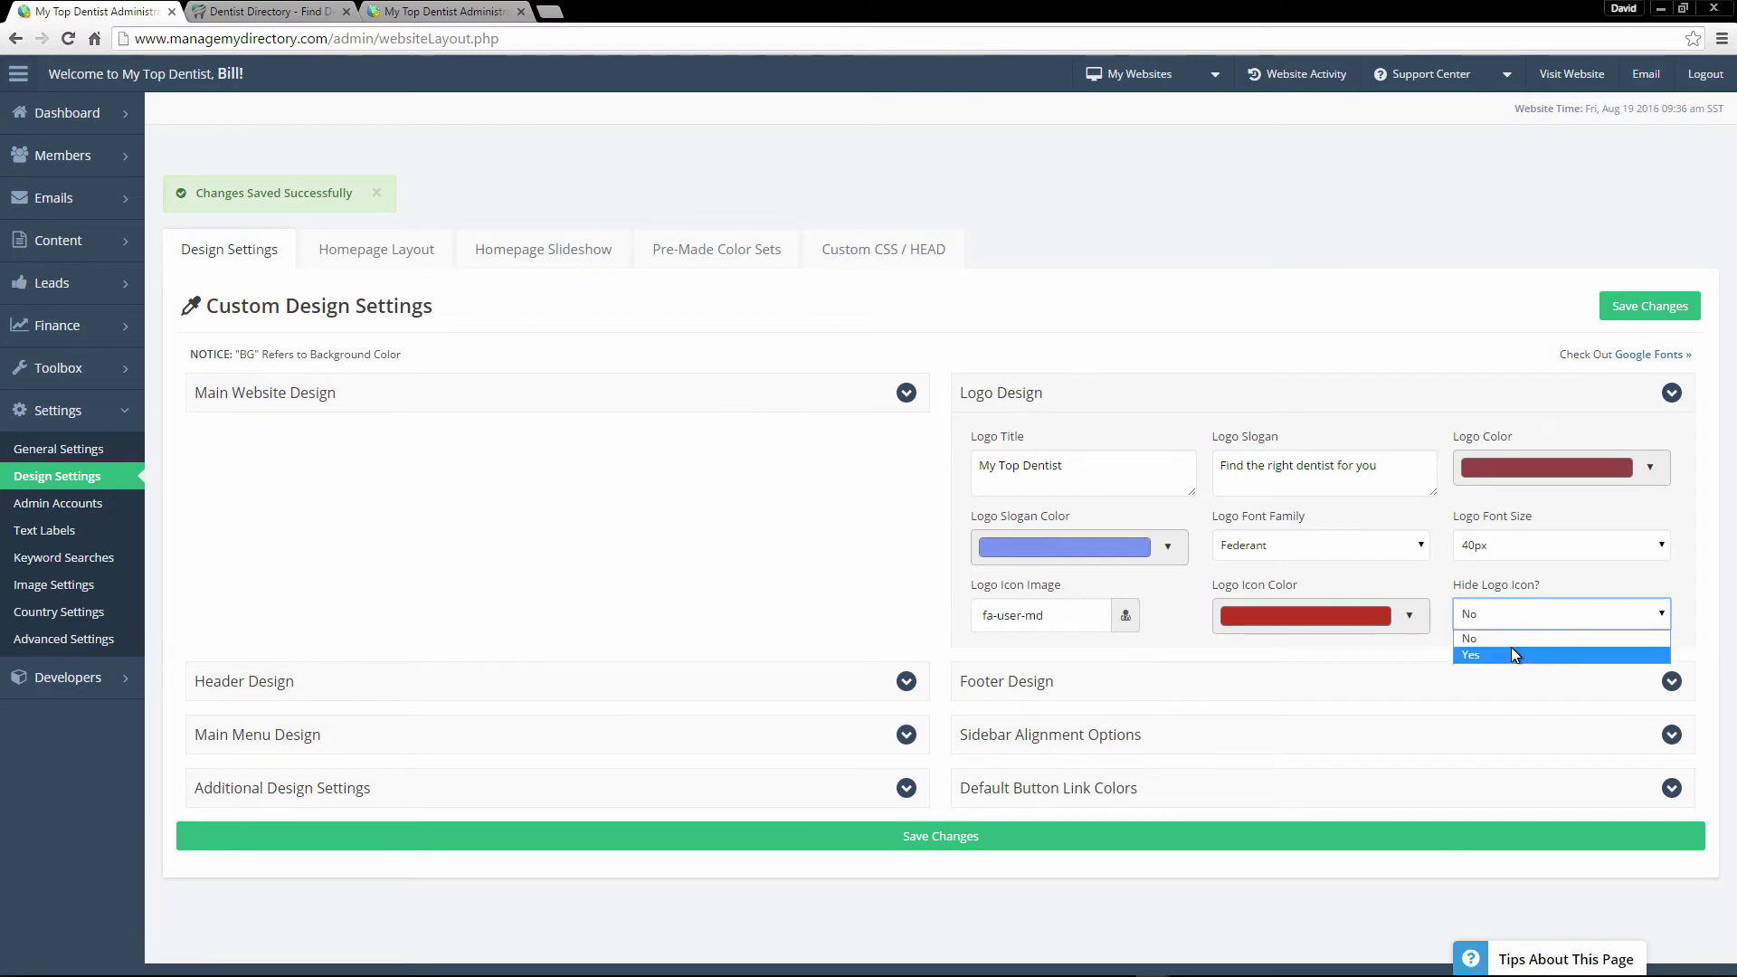
click(1511, 648)
click(1257, 830)
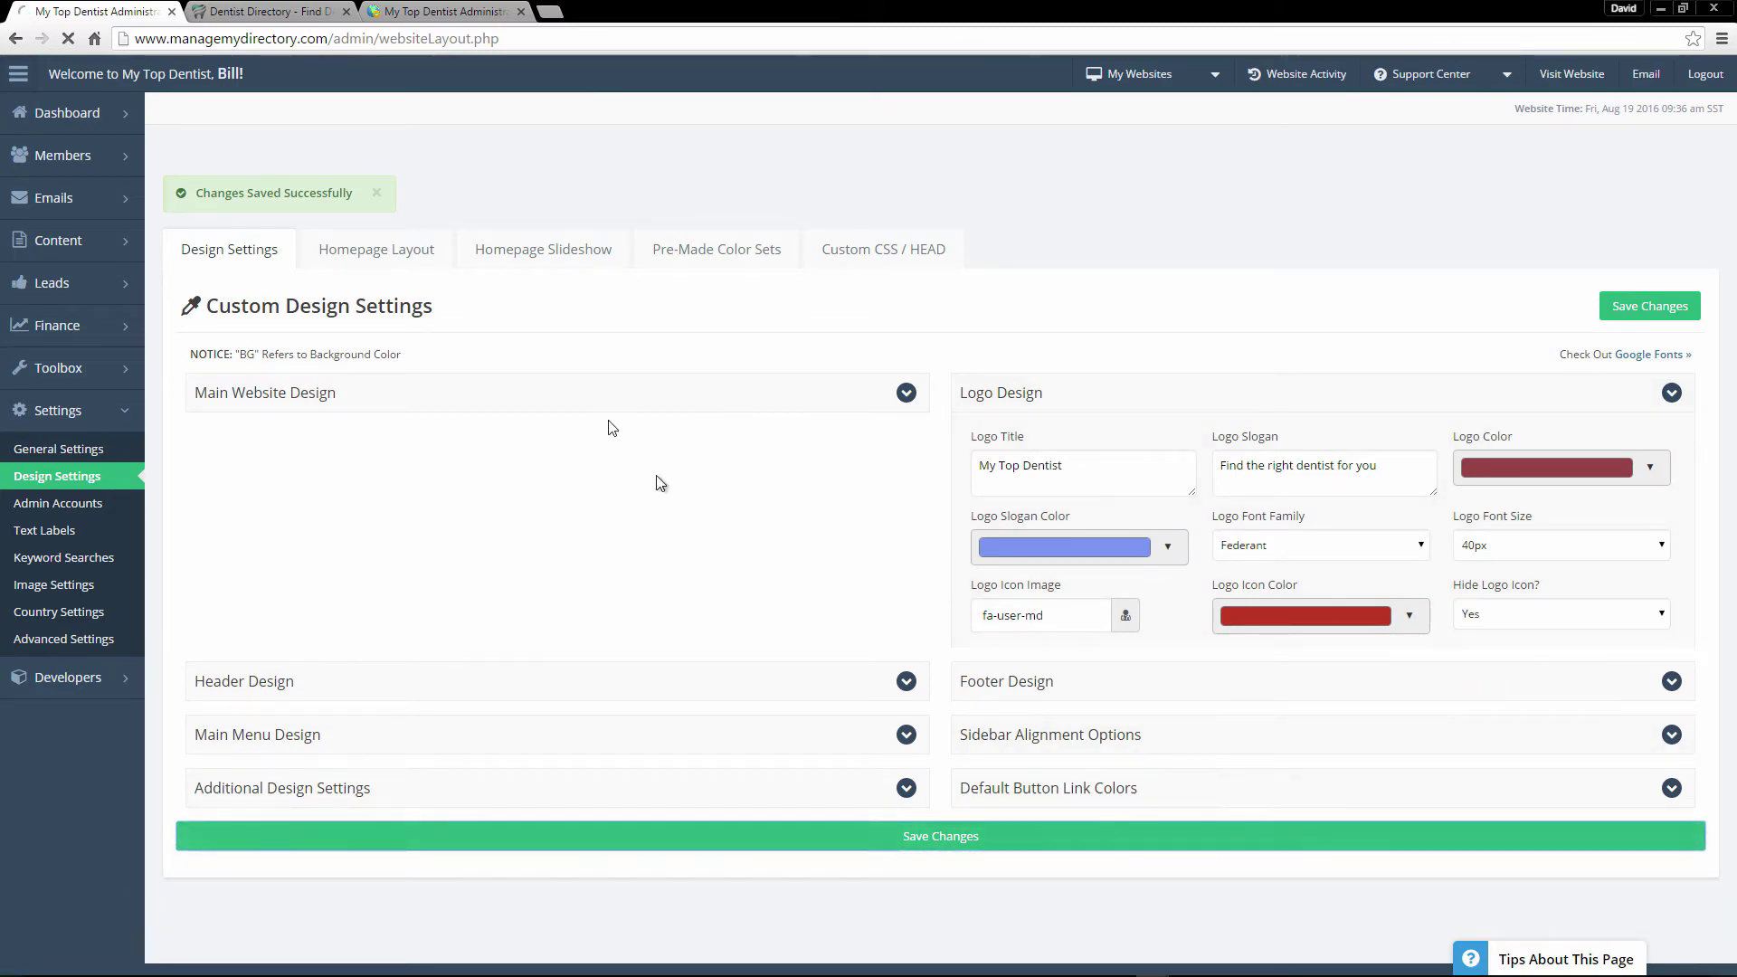
click(267, 11)
click(63, 39)
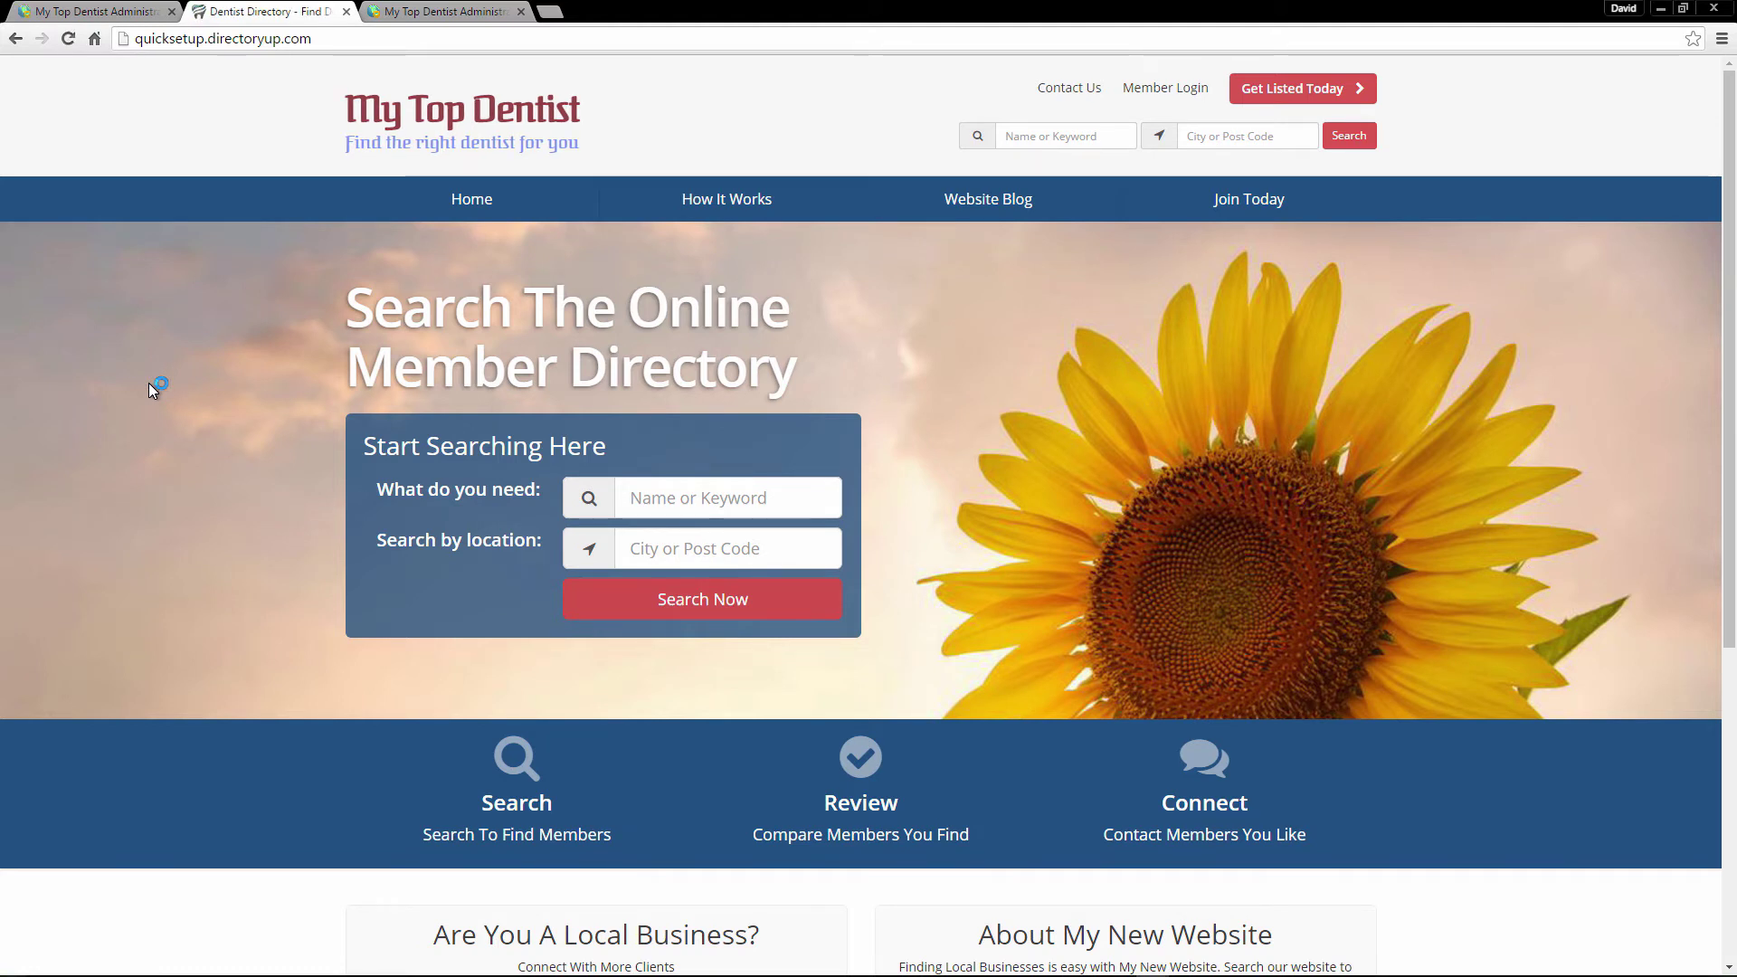
Expand Main Website Design and Logo Design, then check the updated homepage again
click(106, 9)
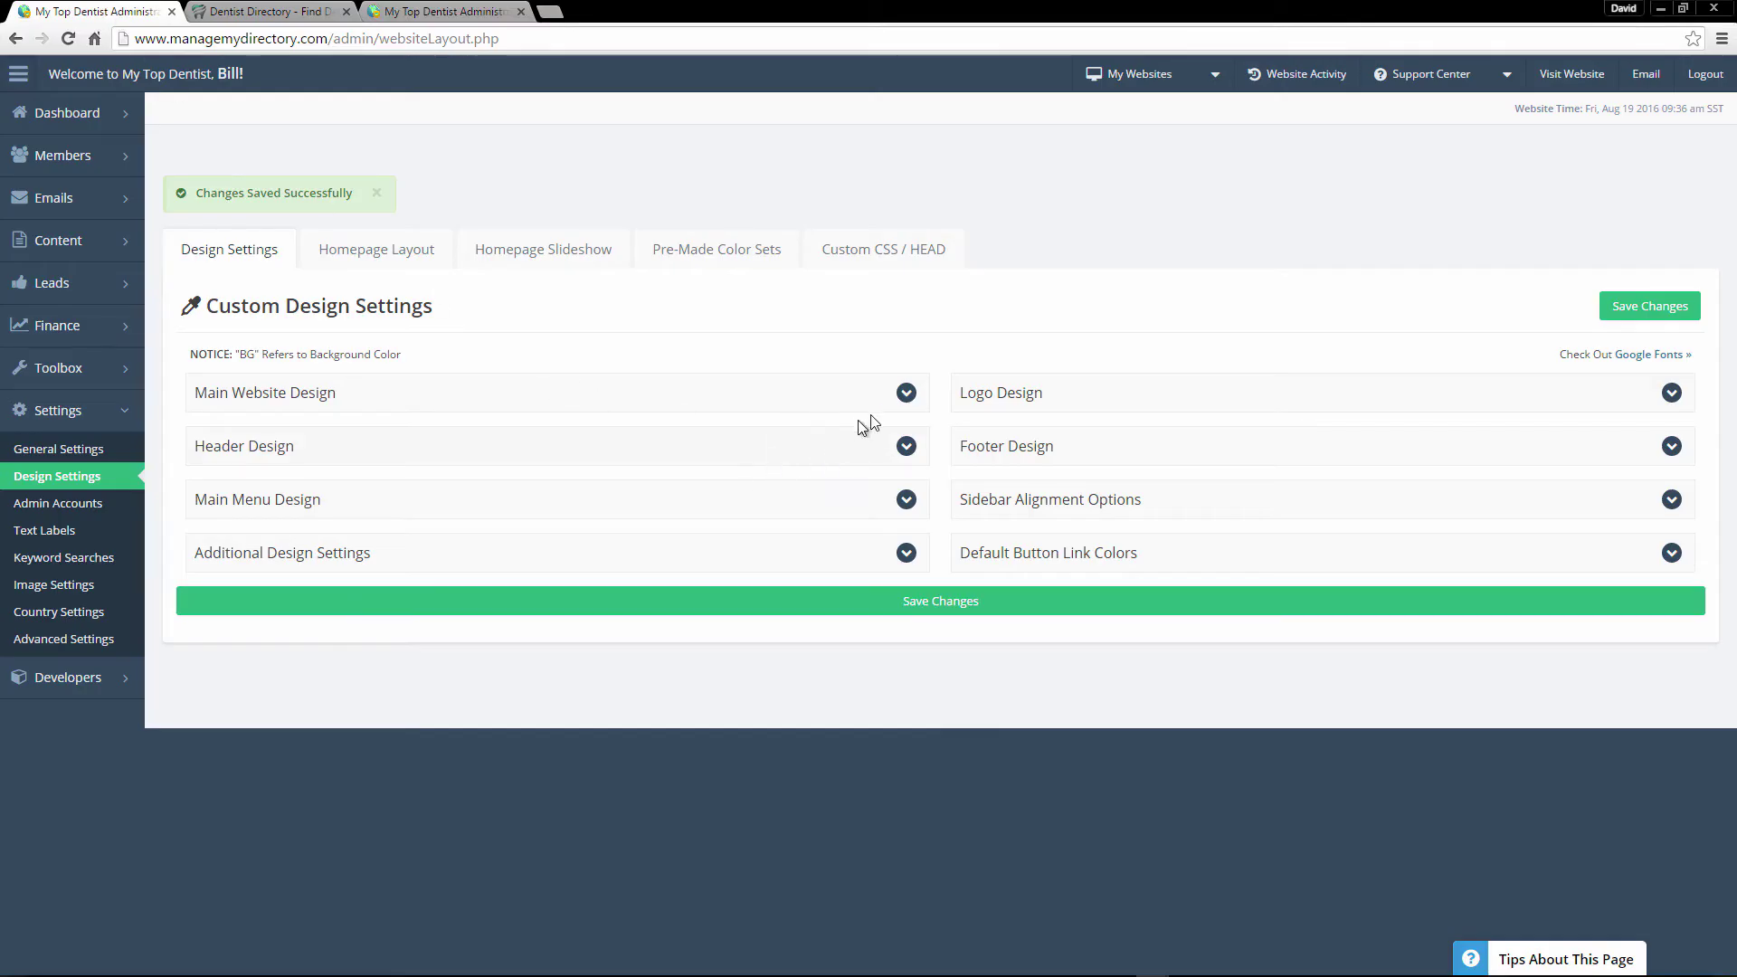
click(900, 398)
click(1267, 403)
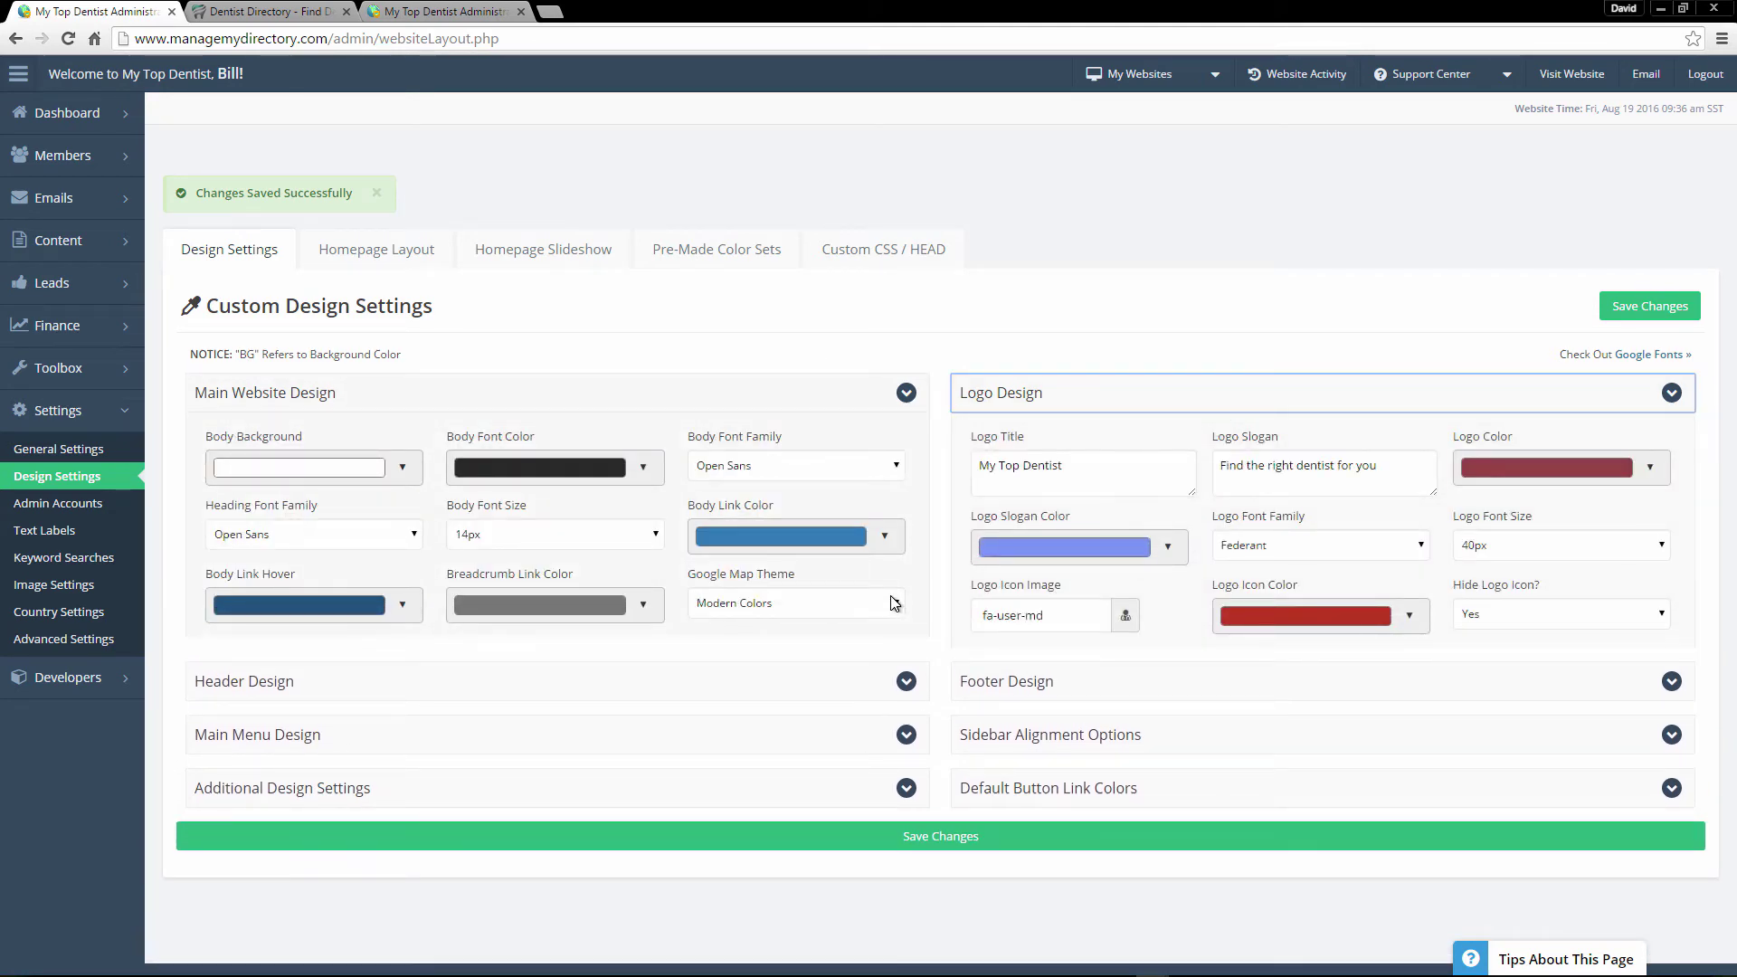
click(271, 11)
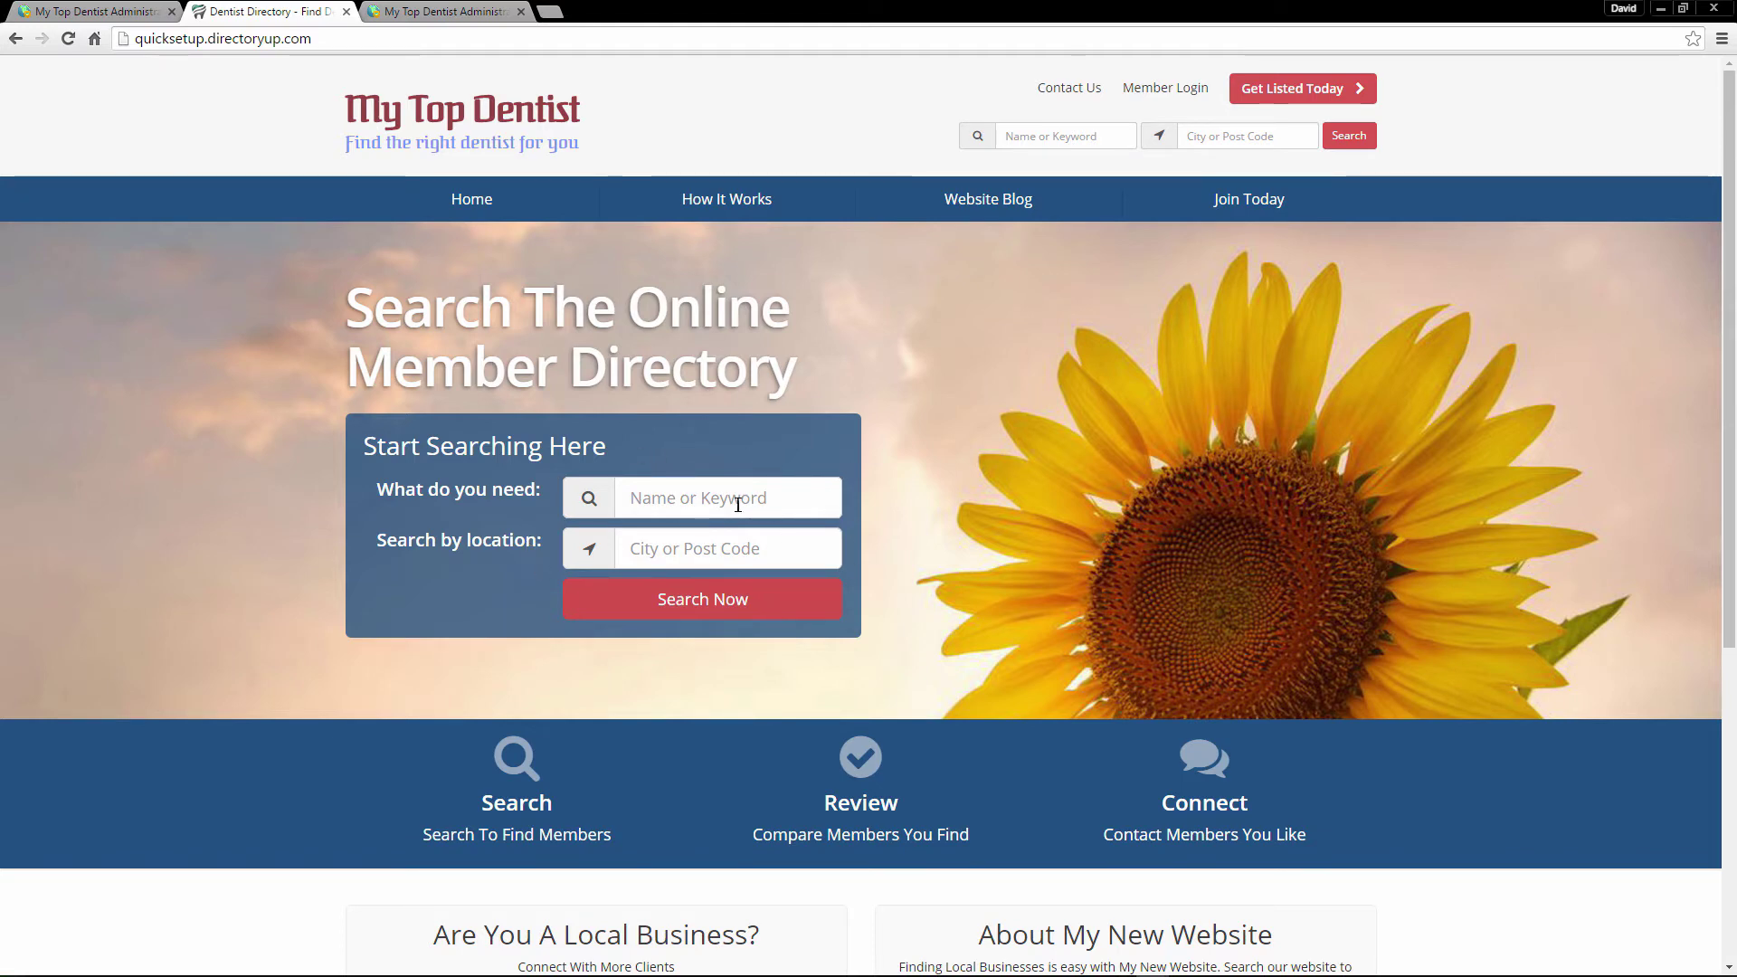
click(148, 12)
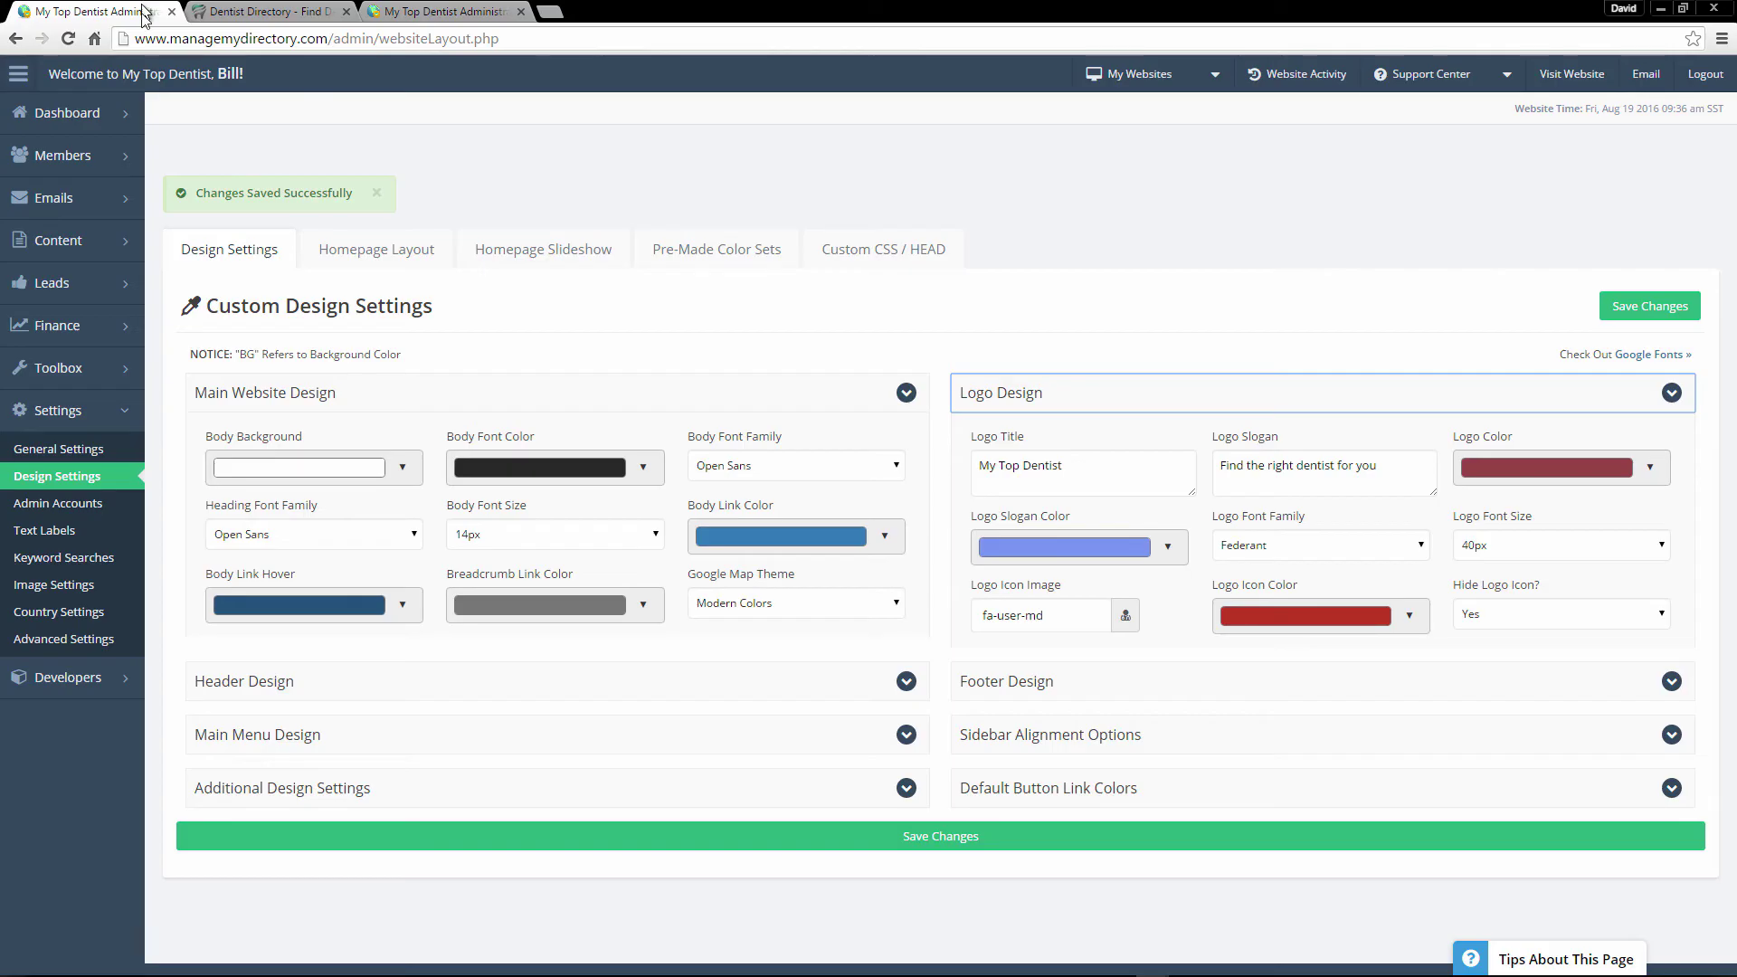
In Homepage Layout, replace the sunflower homepage image with the slide2 hummingbird picture
click(359, 255)
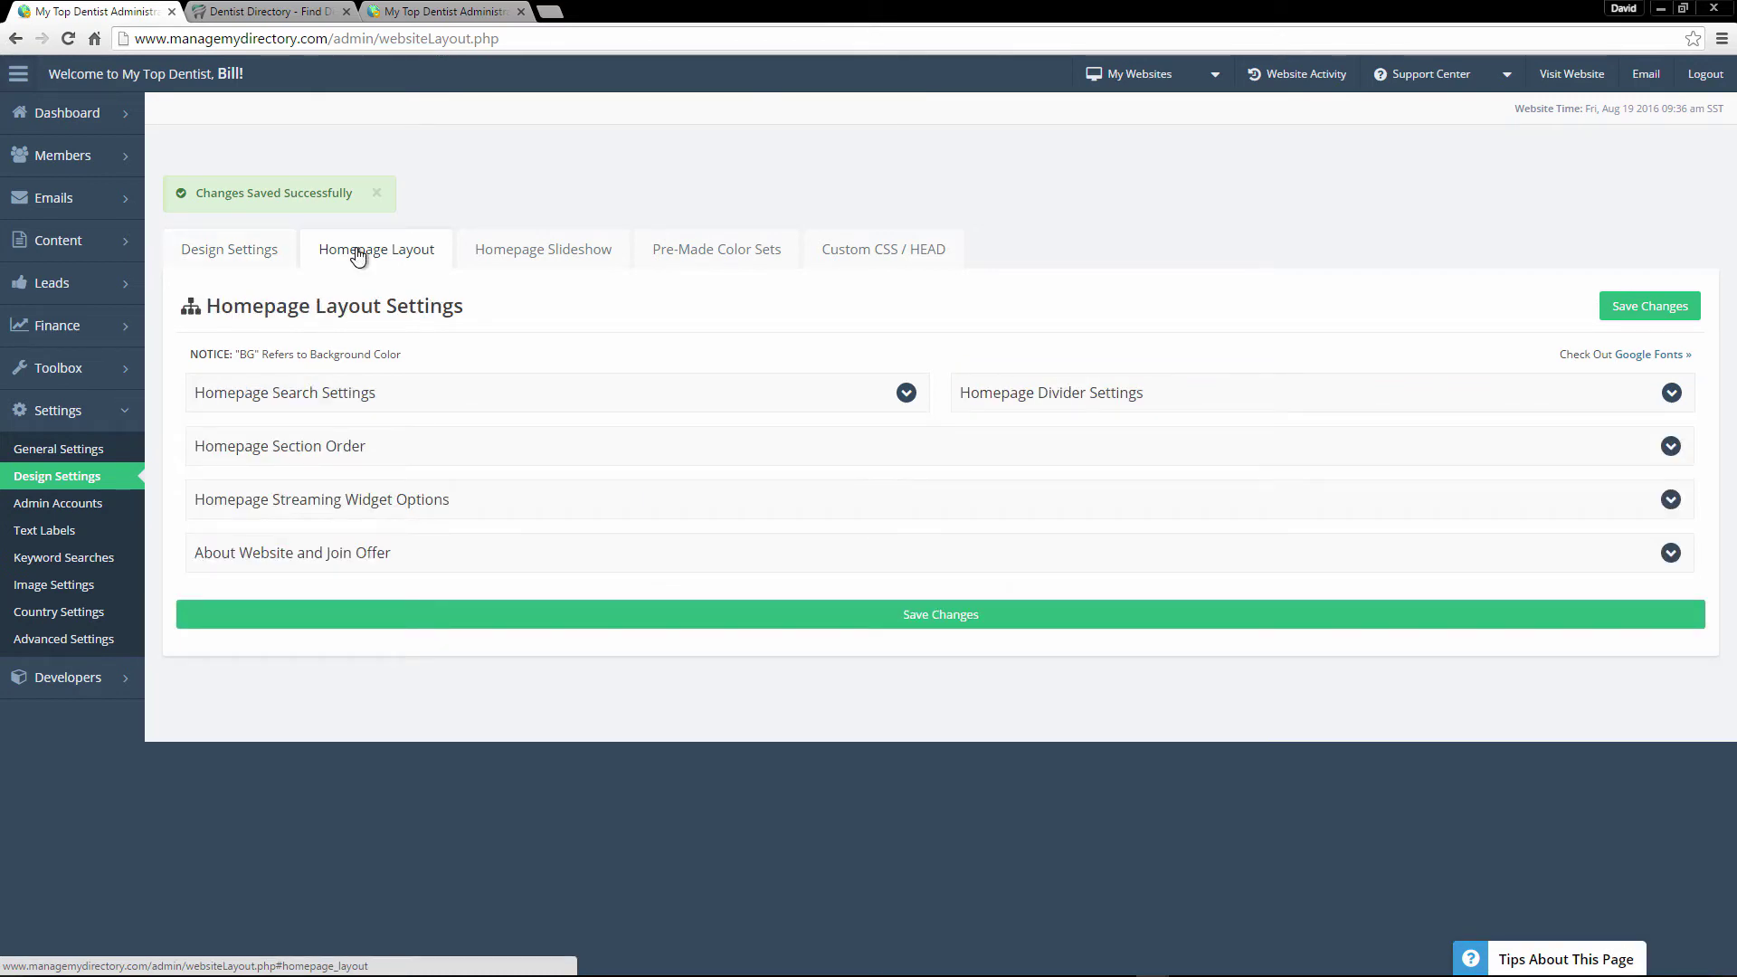
click(354, 396)
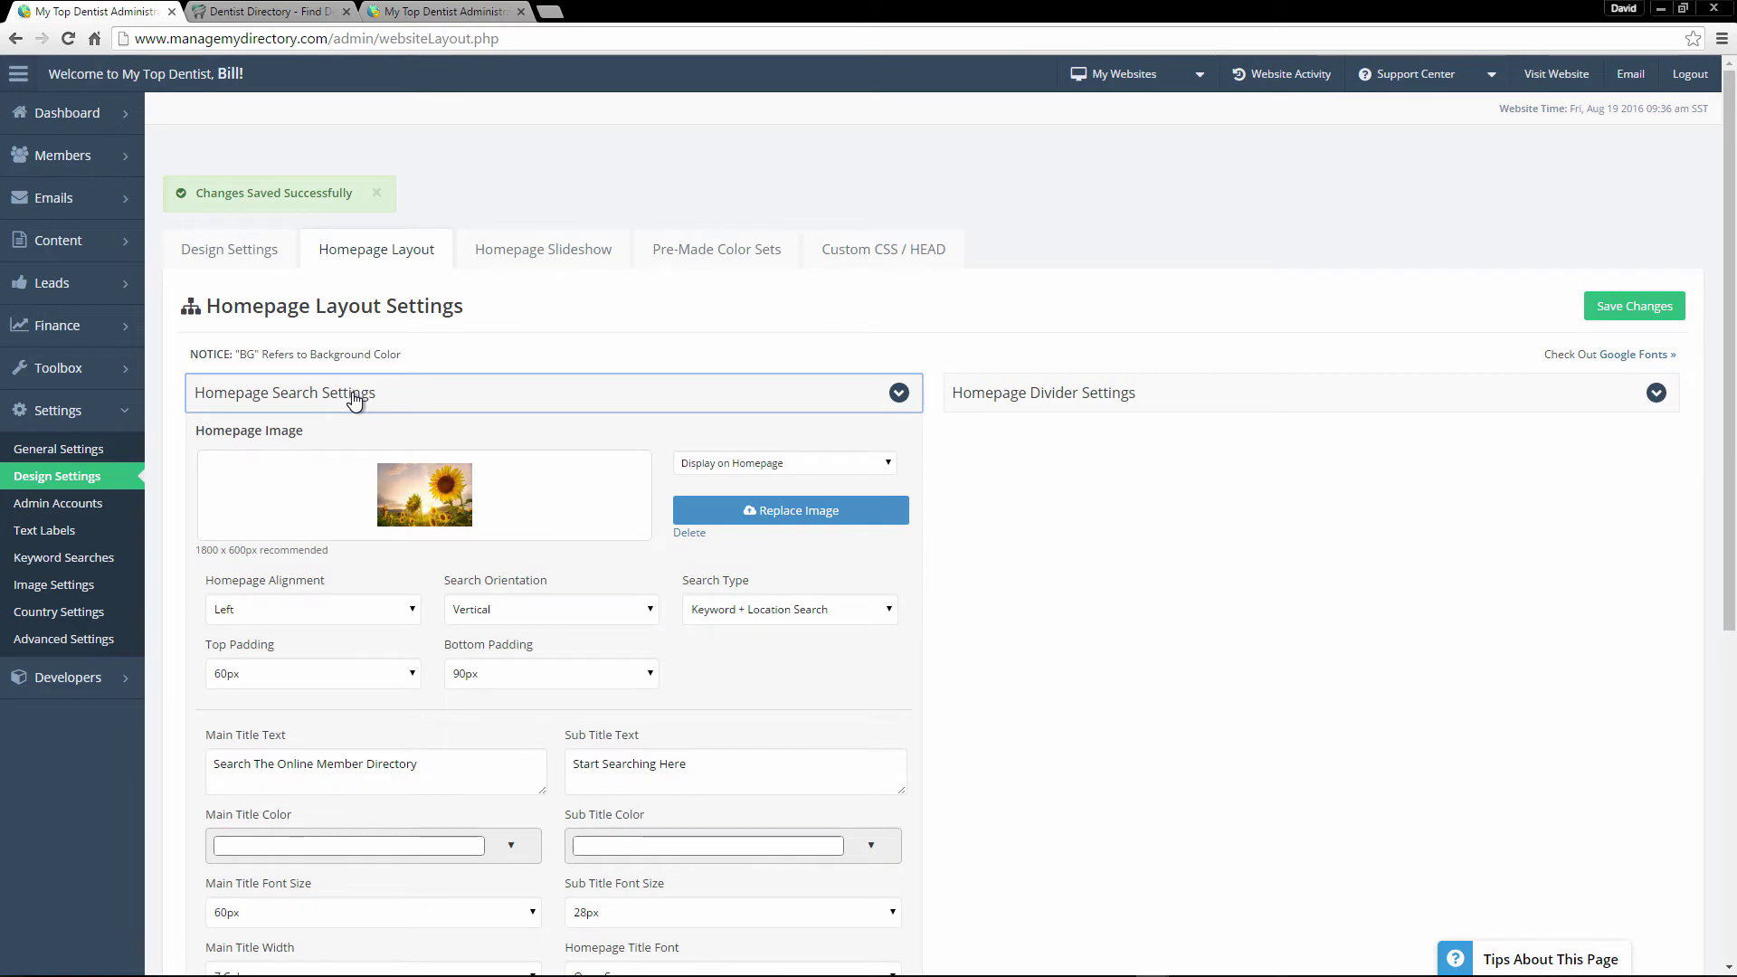
scroll(383, 398, down, 1)
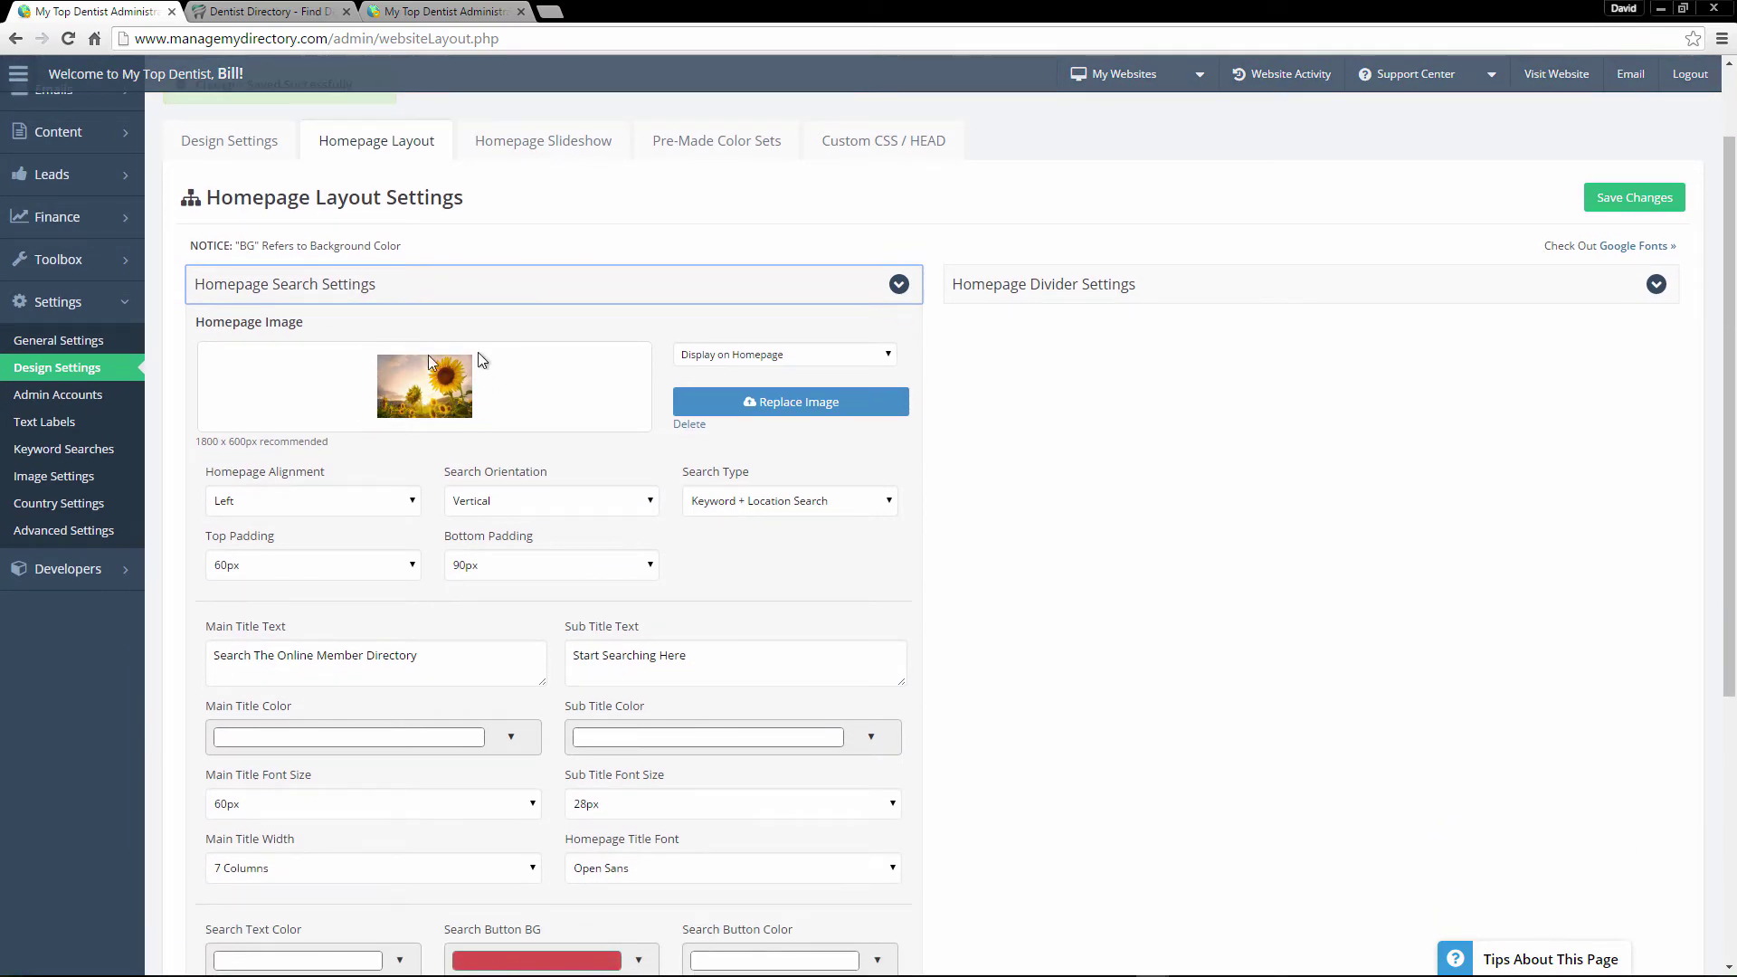
click(757, 407)
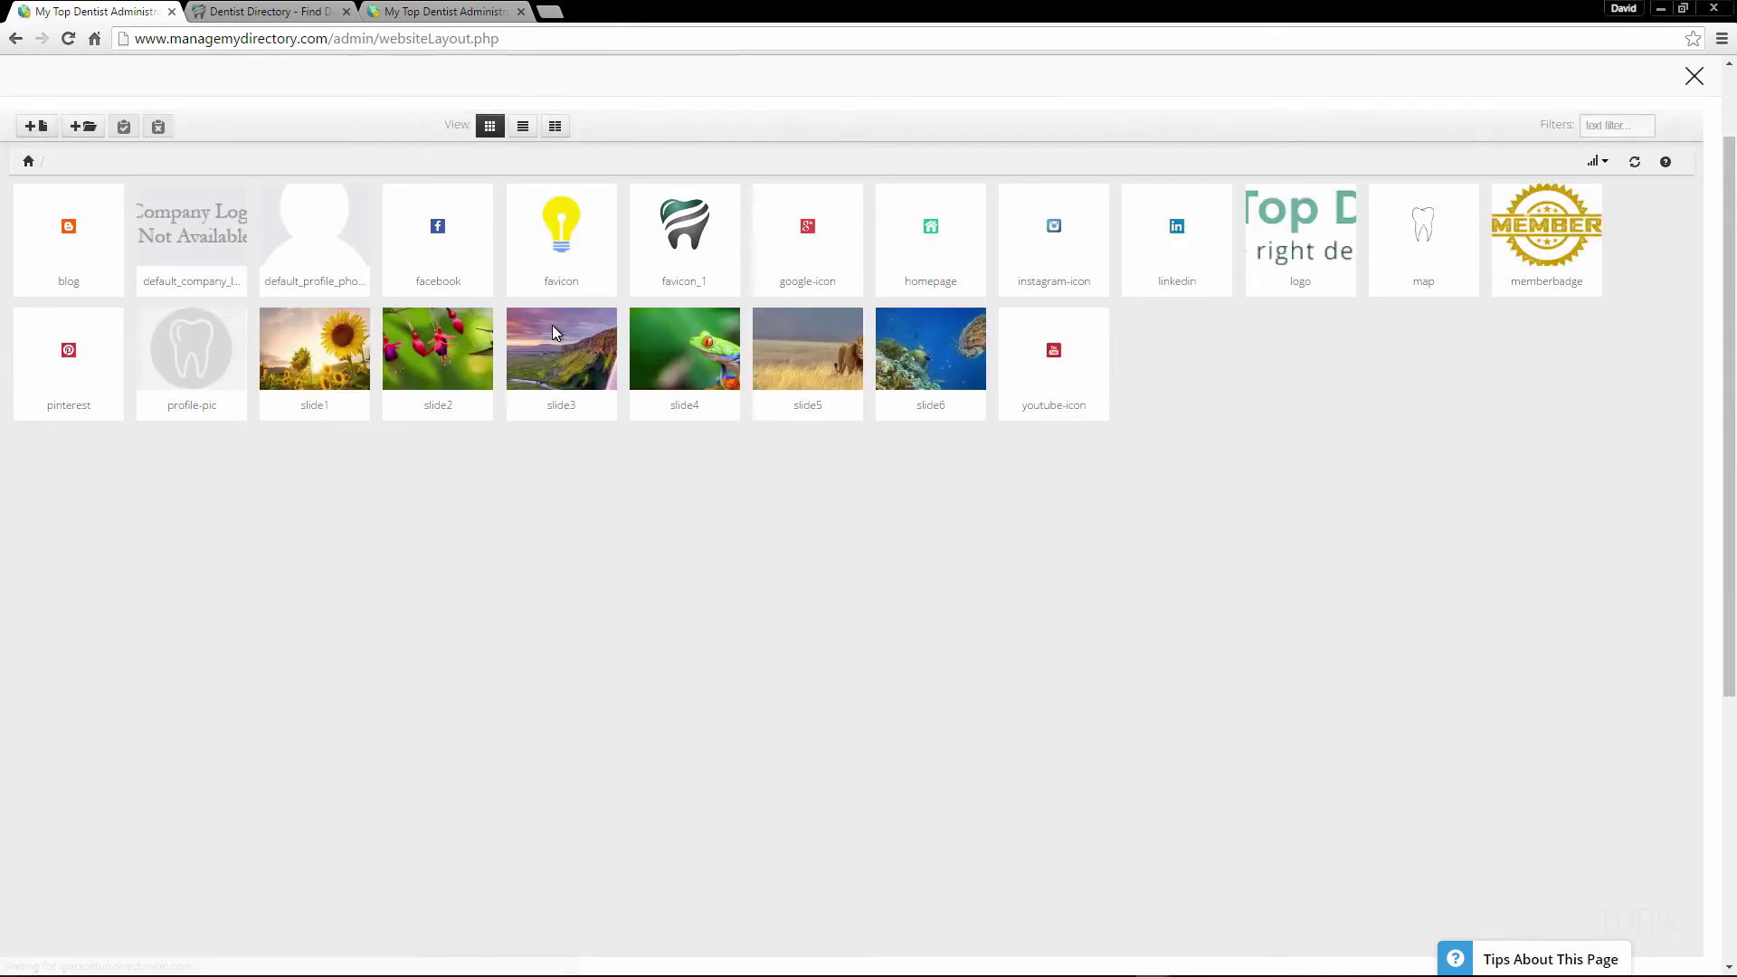
click(462, 353)
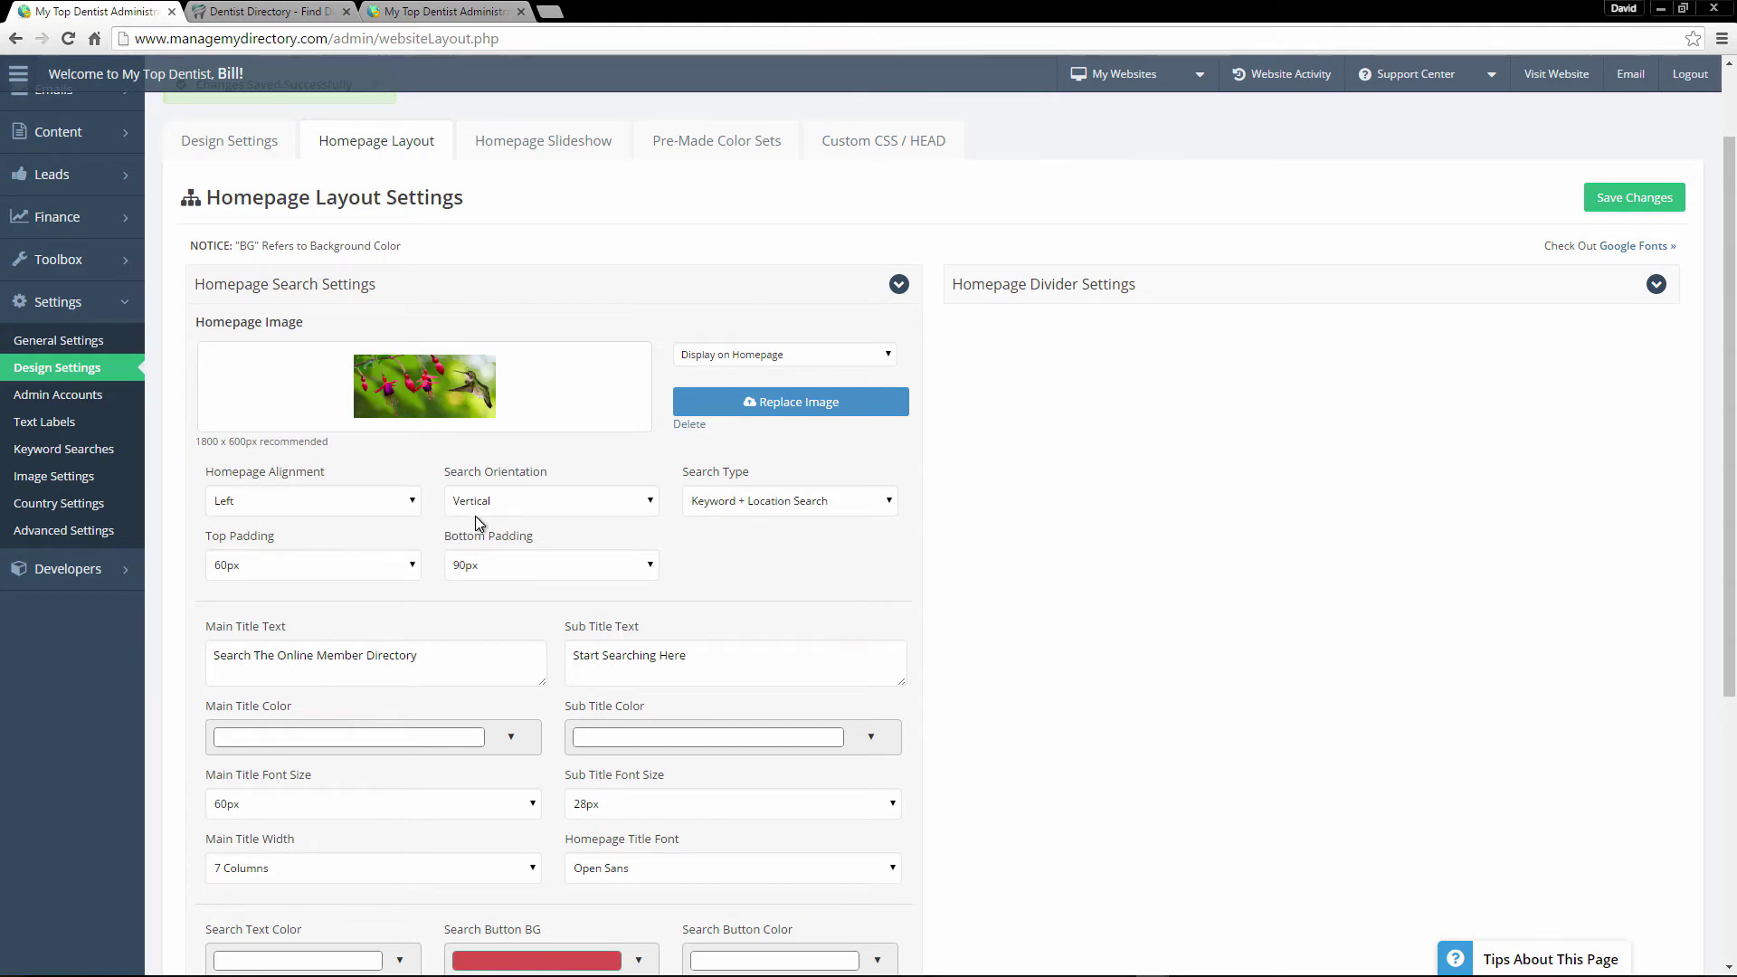
click(473, 491)
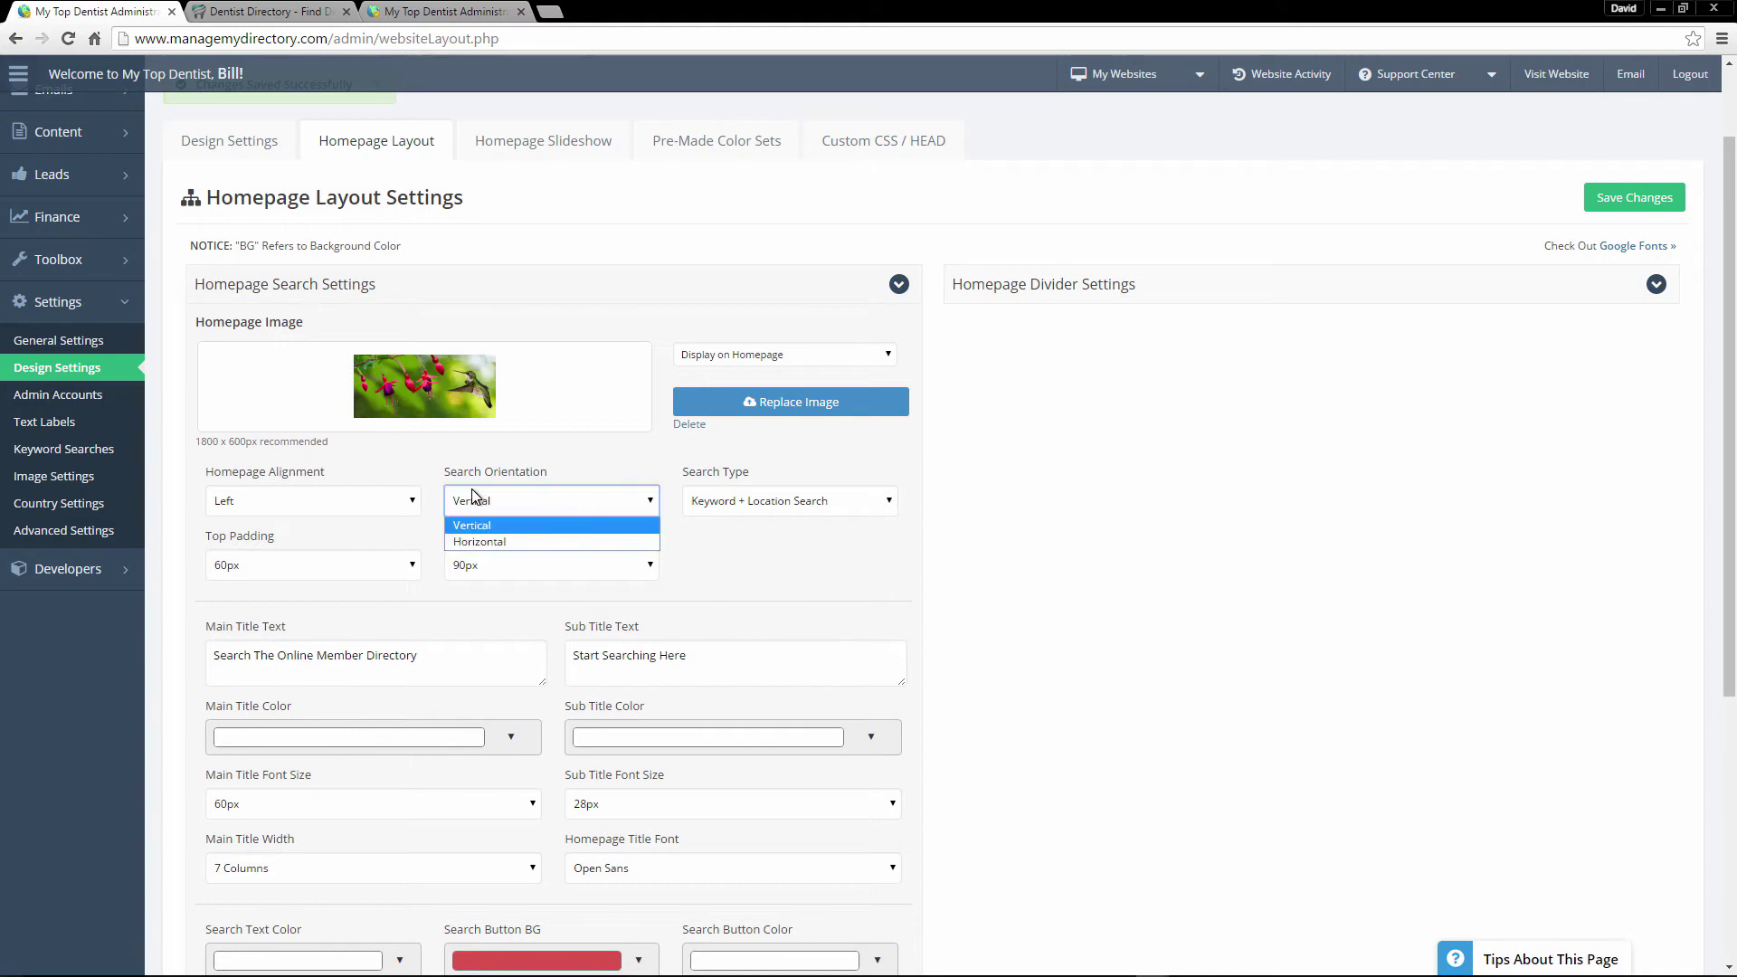
click(740, 580)
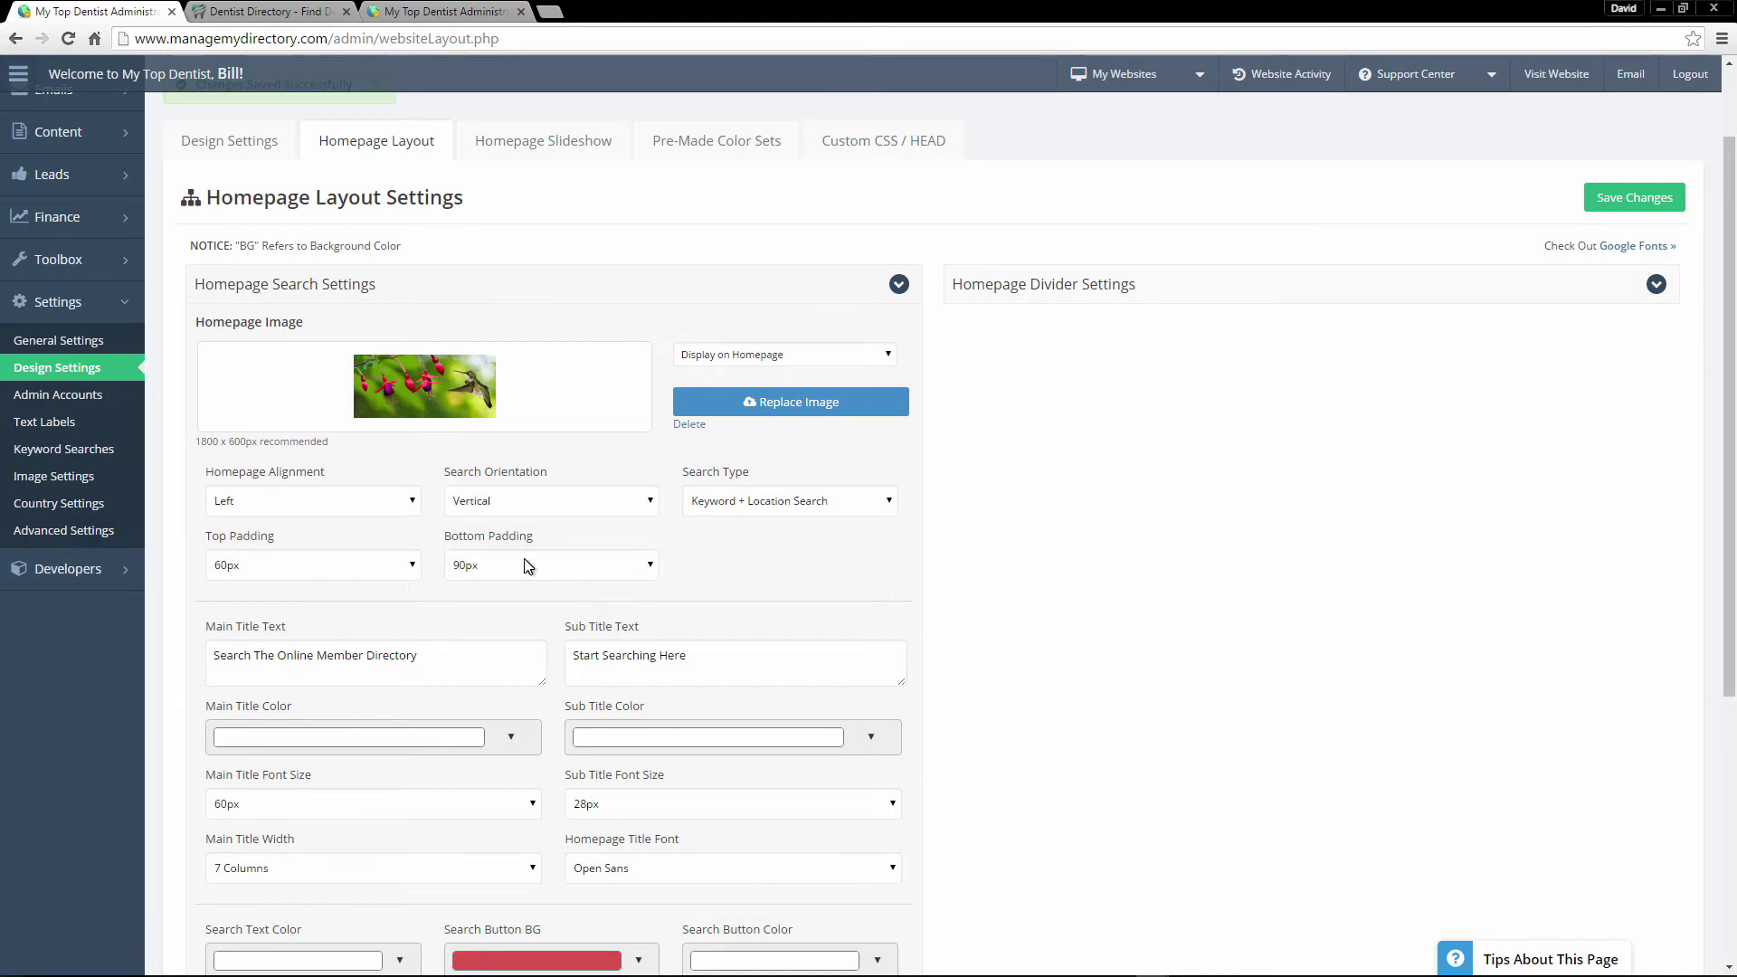
click(800, 499)
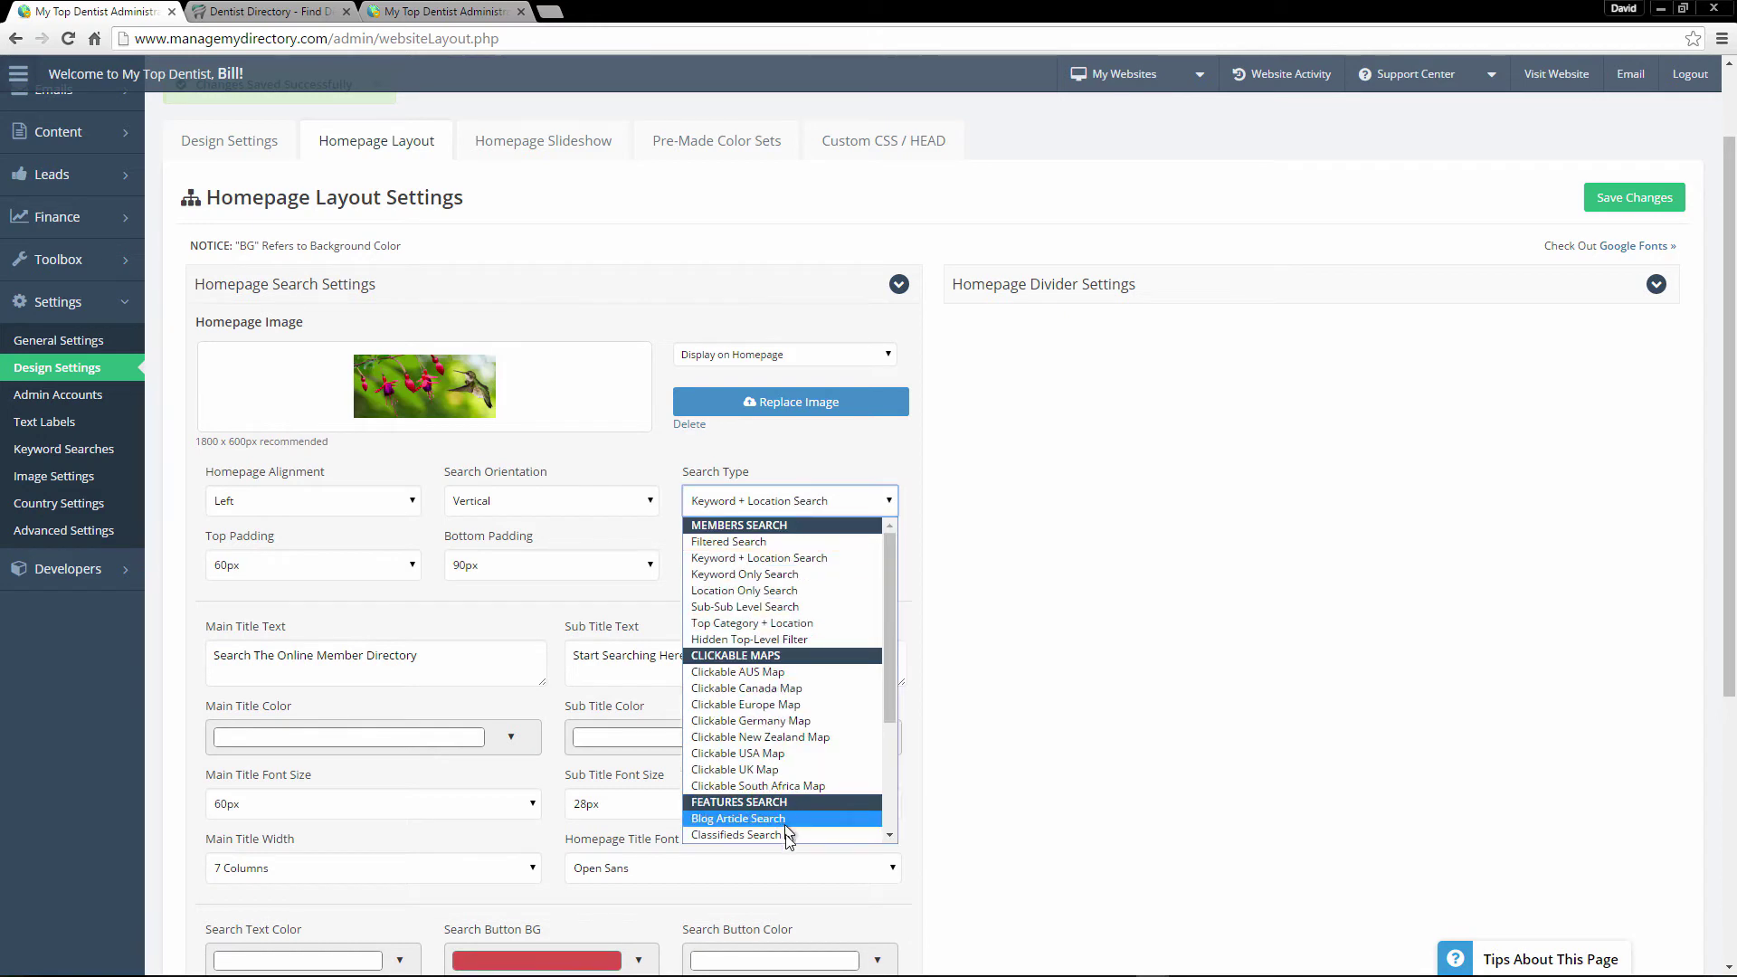
scroll(778, 624, down, 1)
click(782, 392)
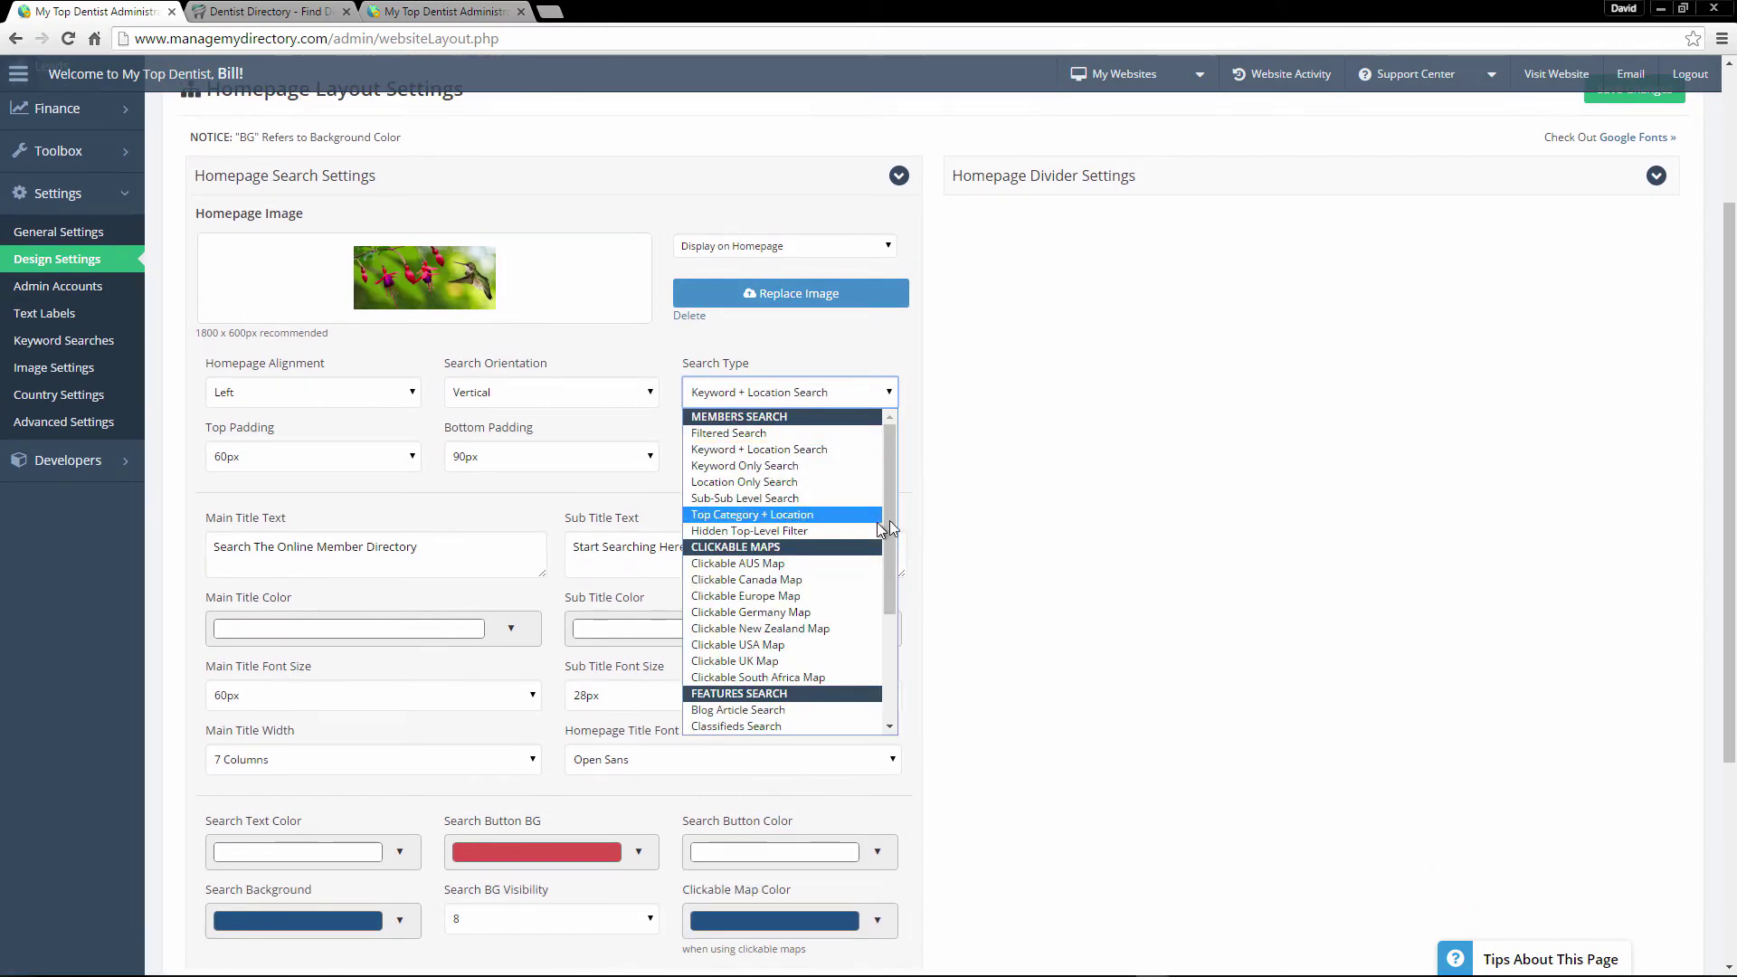
drag(892, 519, 892, 633)
click(989, 534)
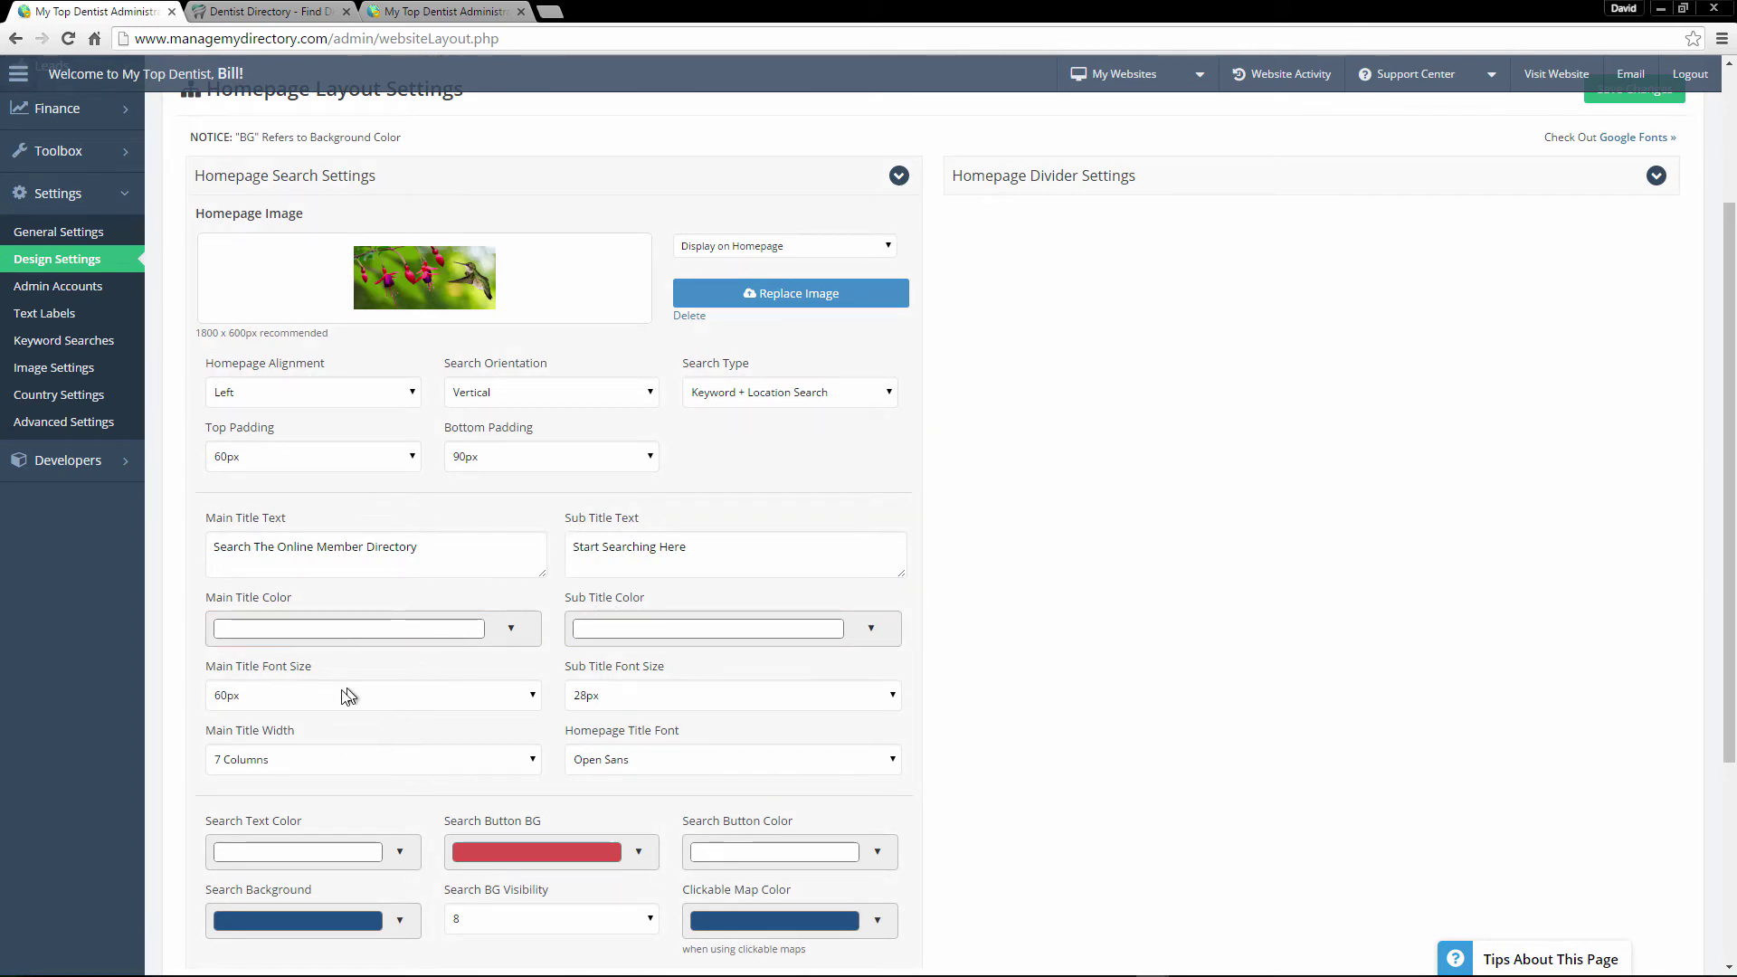
scroll(543, 749, down, 1)
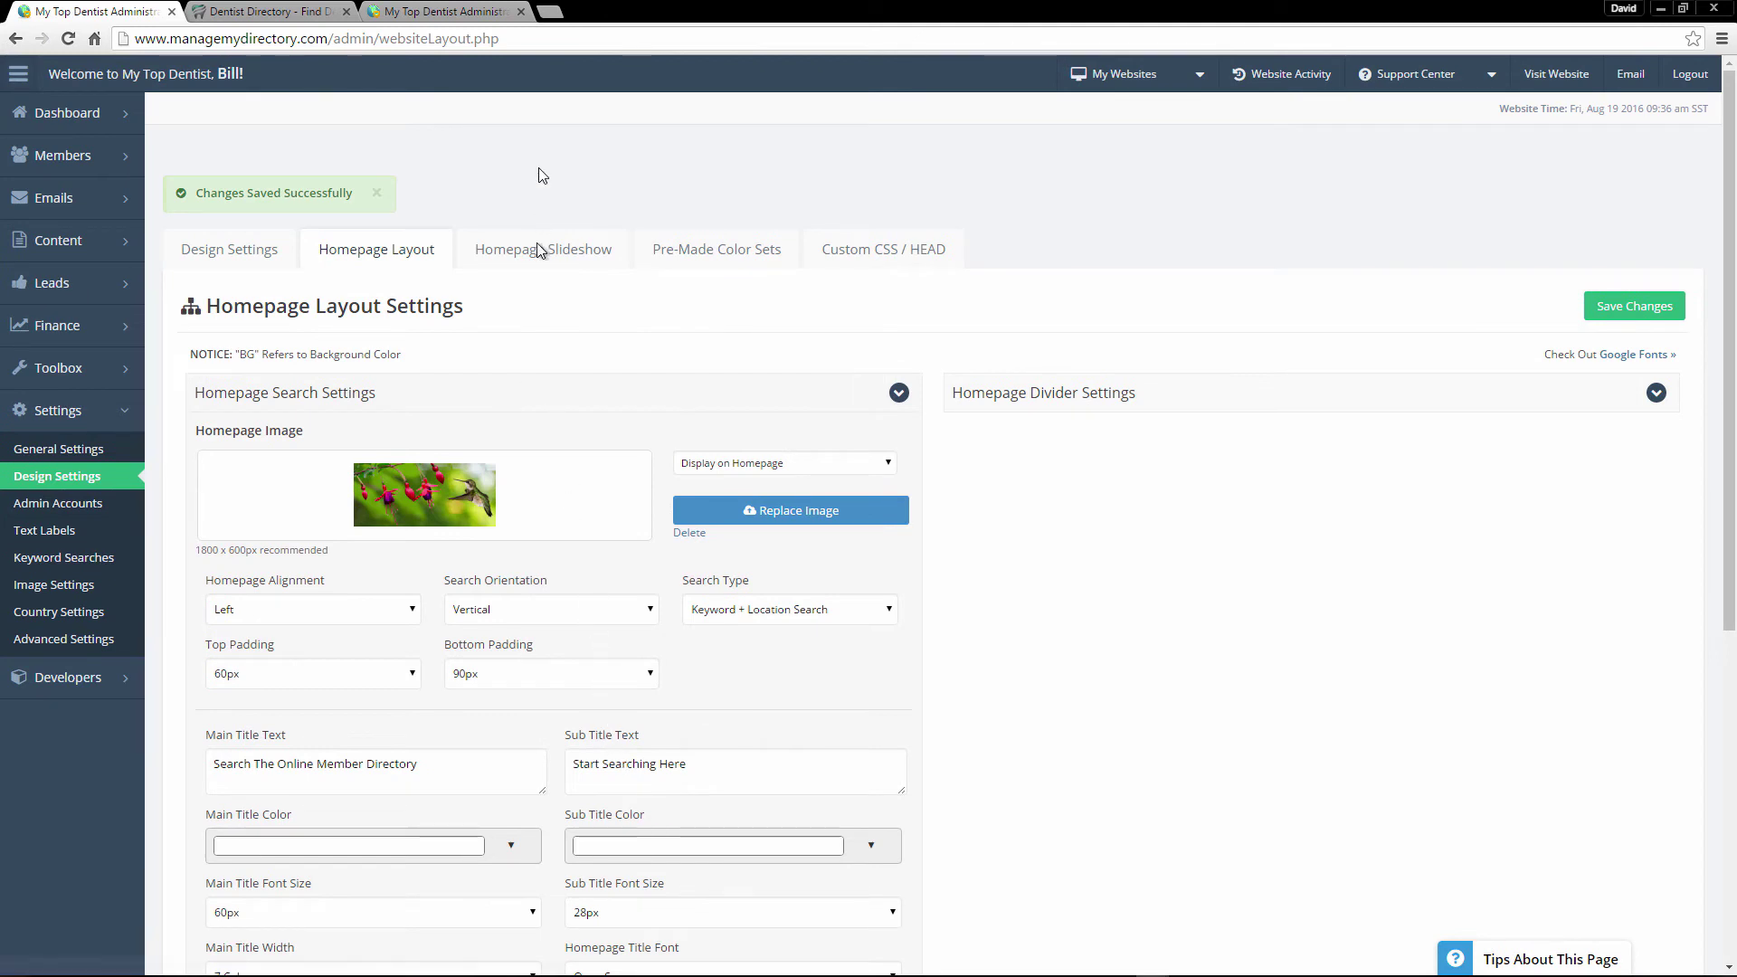
Load demobootstrap.com in a new tab and preview the Blog Article Directory theme
click(549, 11)
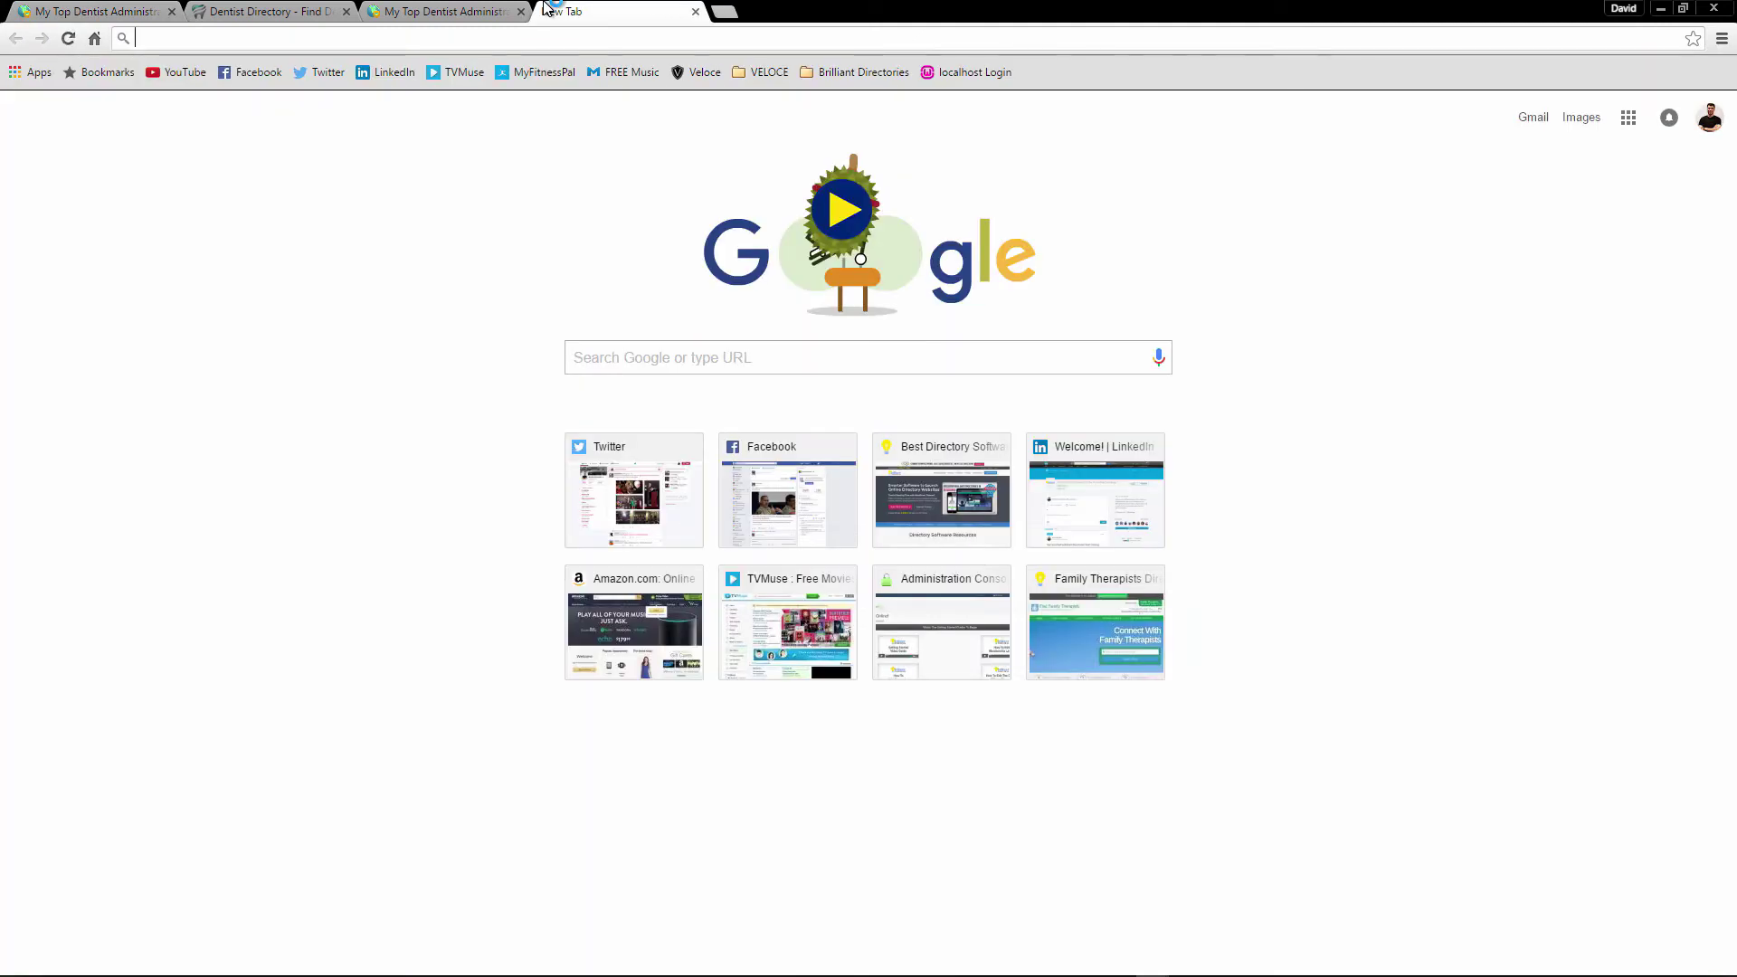
text(demobootstrap.com)
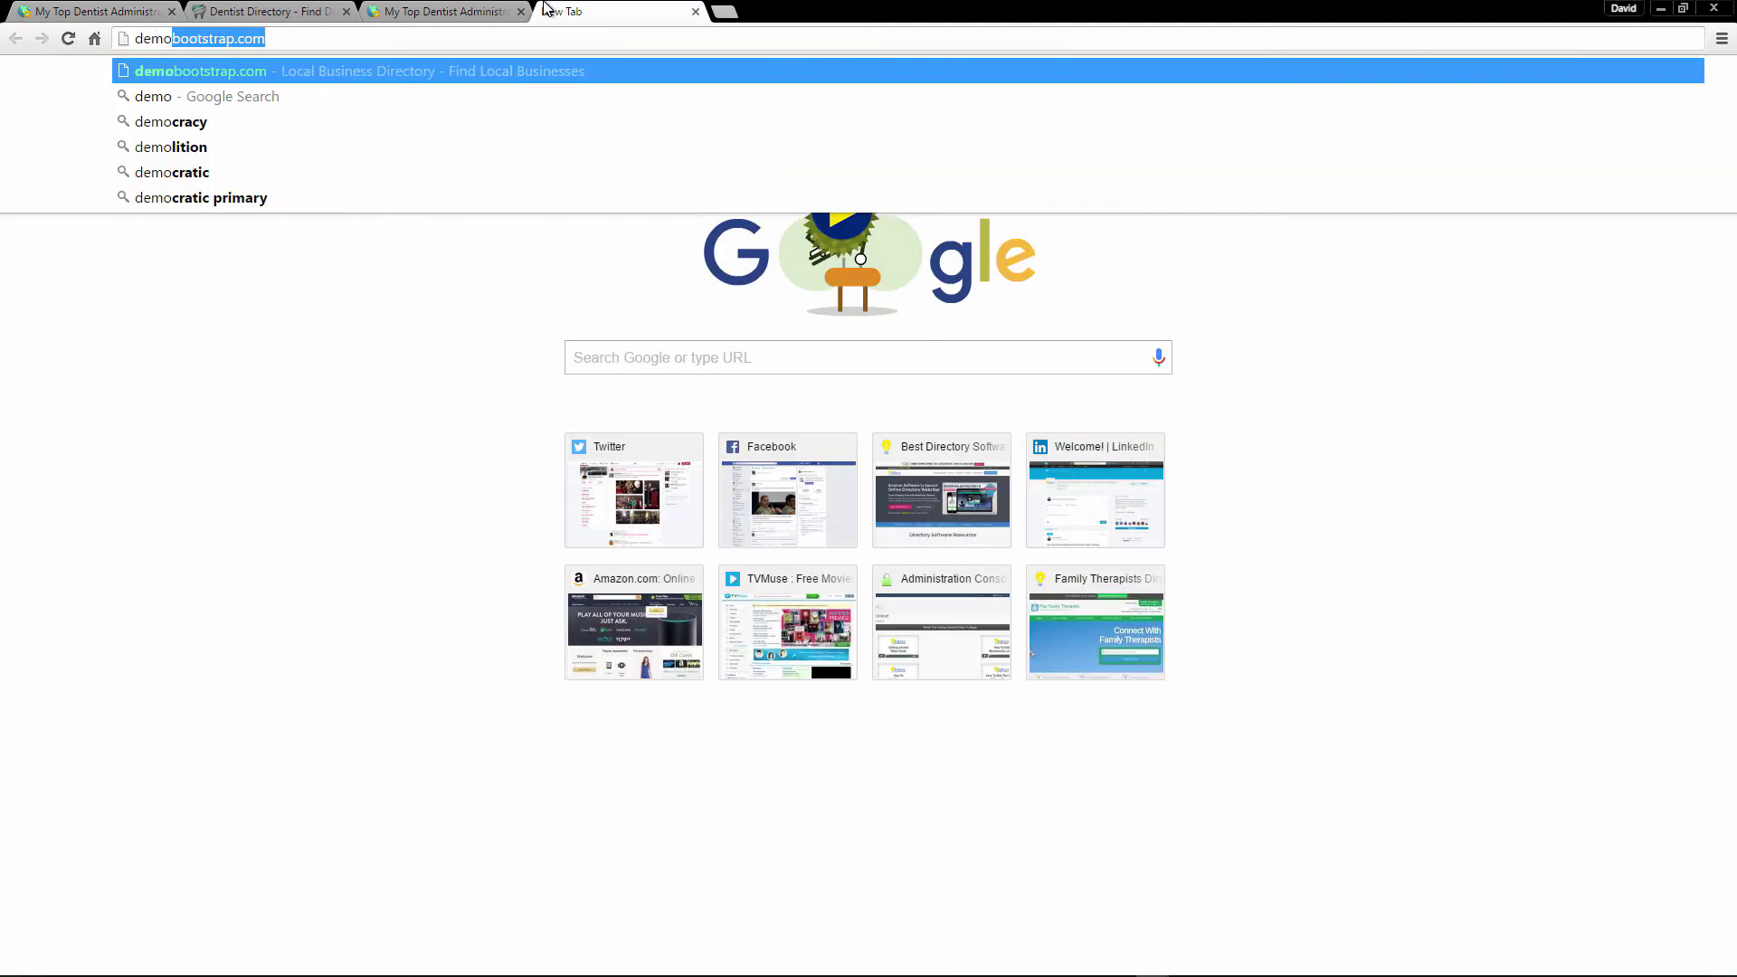
key(Return)
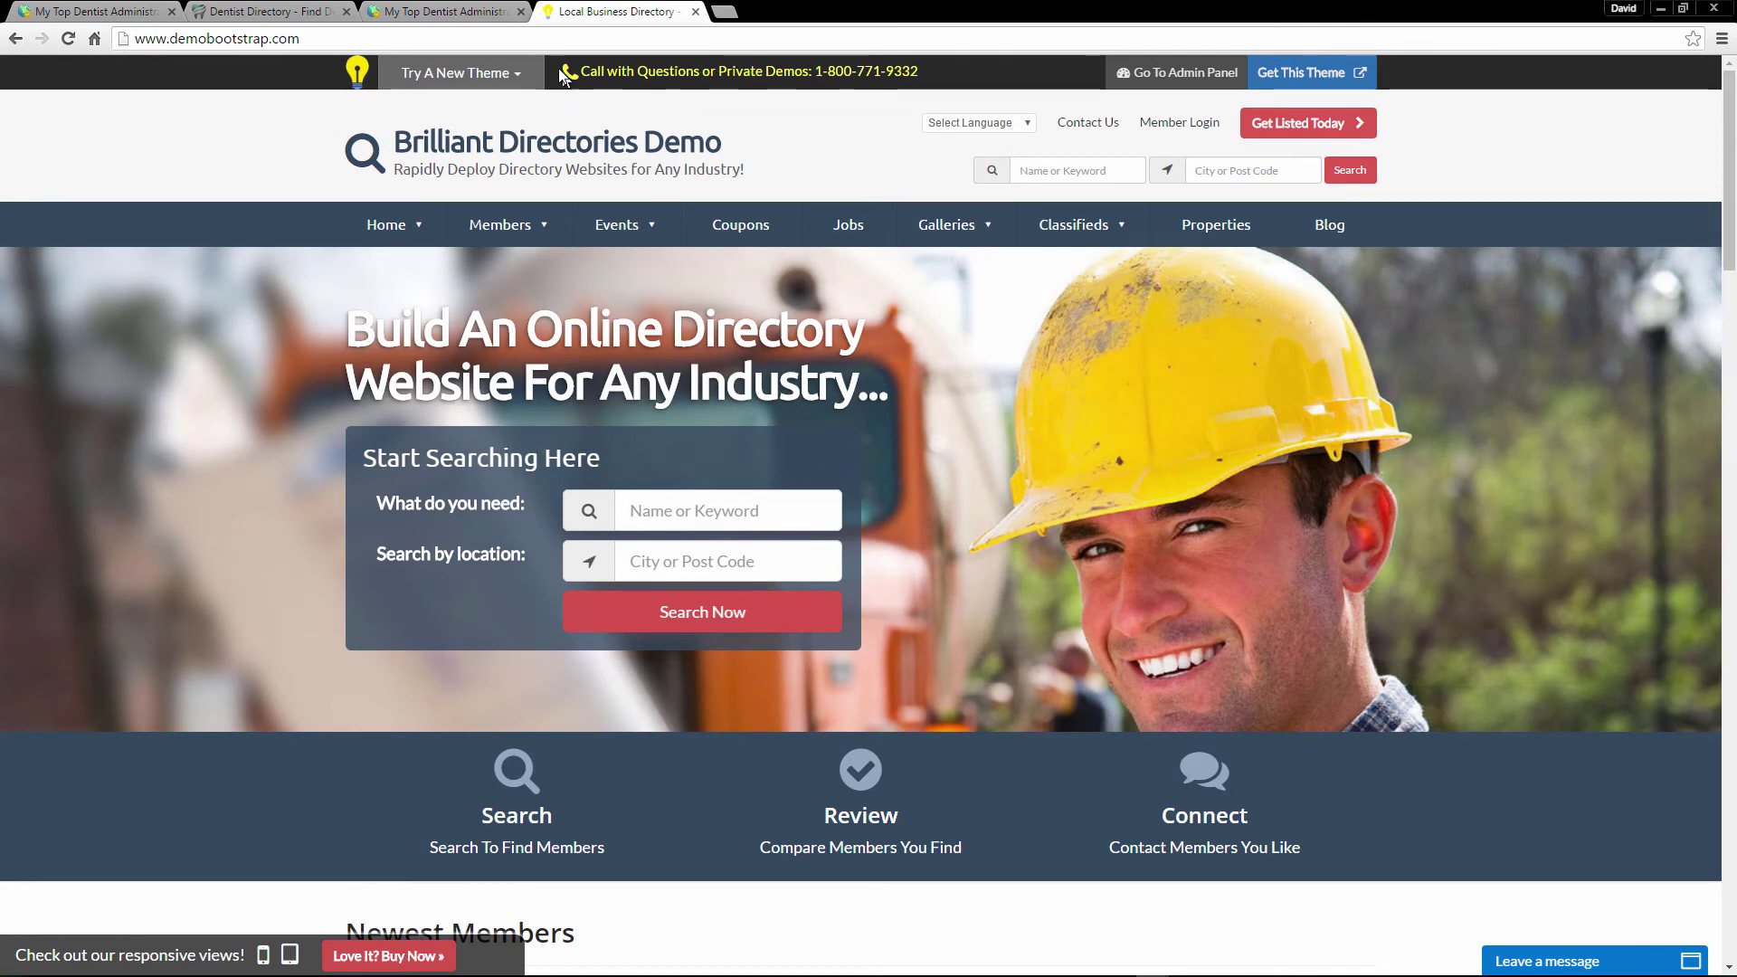
click(452, 72)
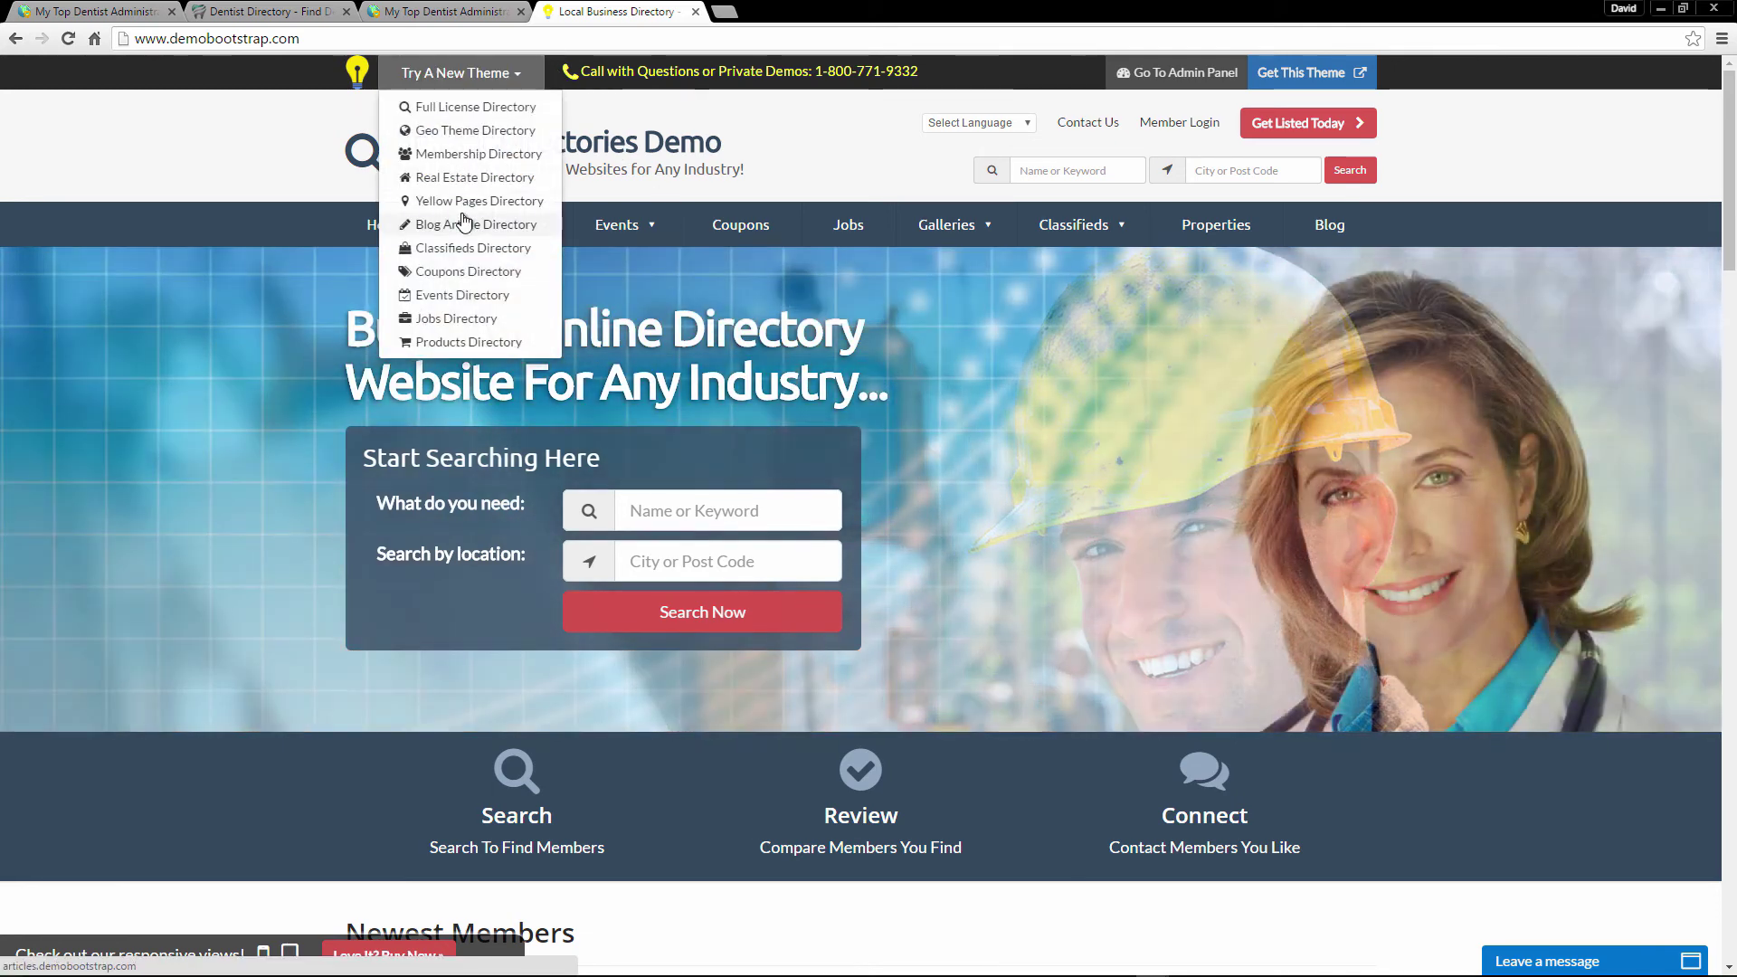
click(464, 222)
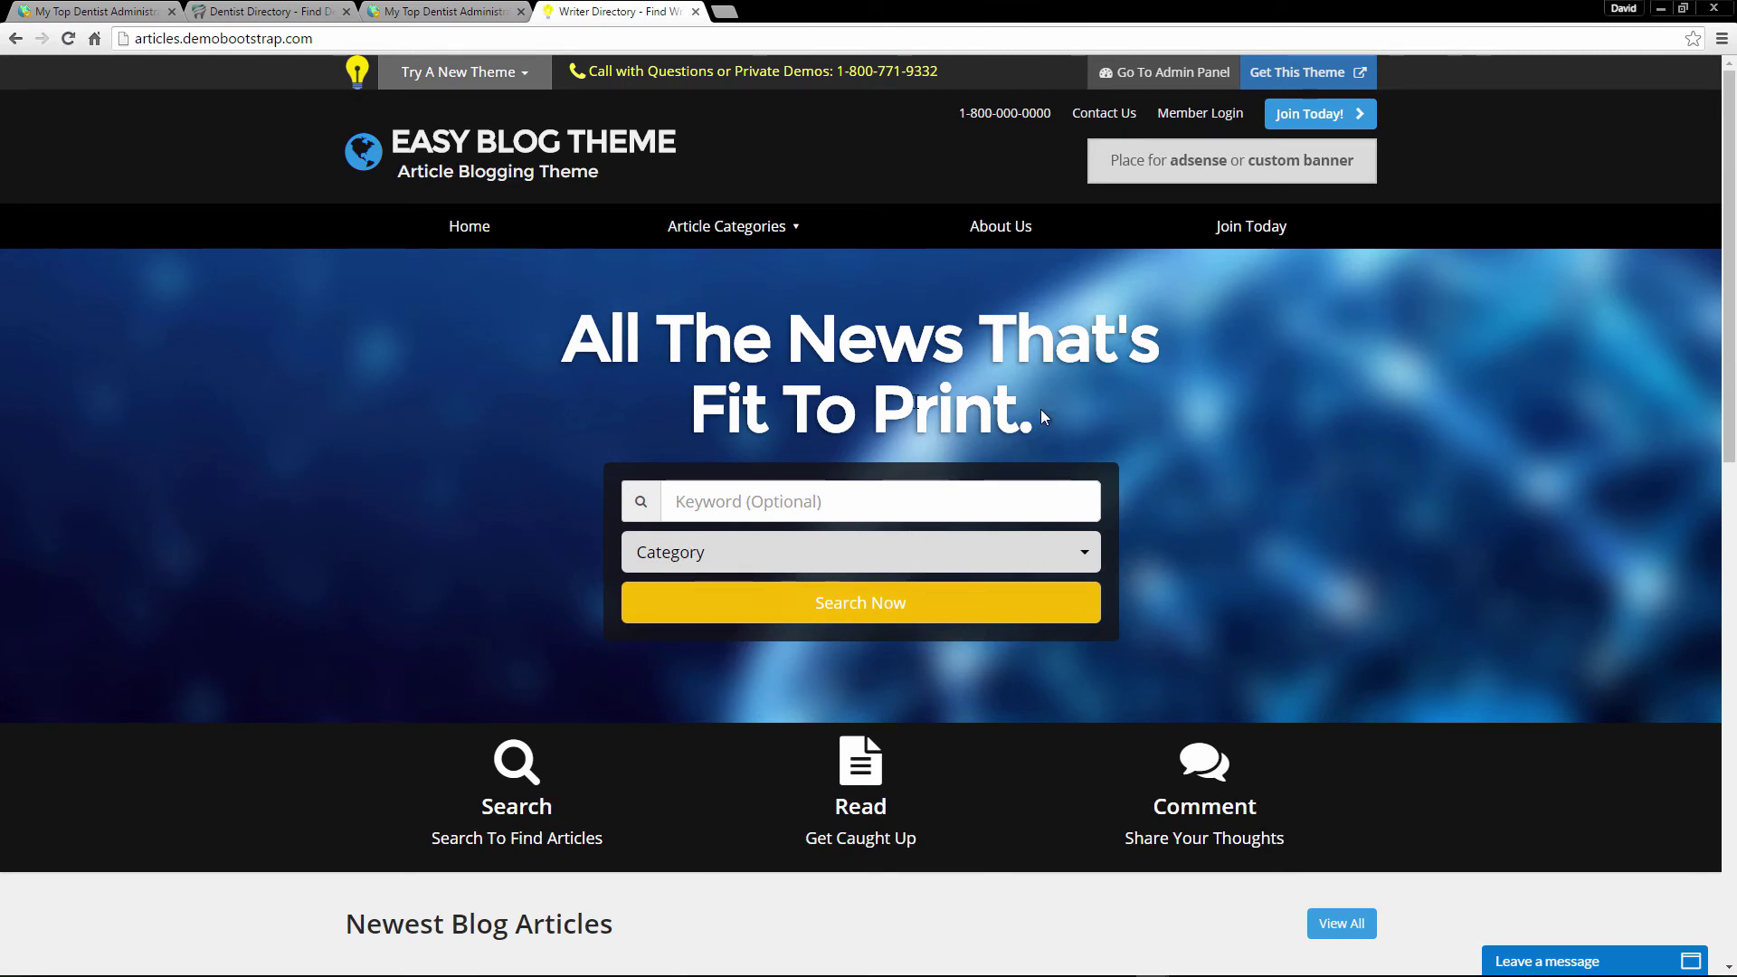
Preview the Events Directory theme, then go back to the admin homepage layout settings
click(521, 72)
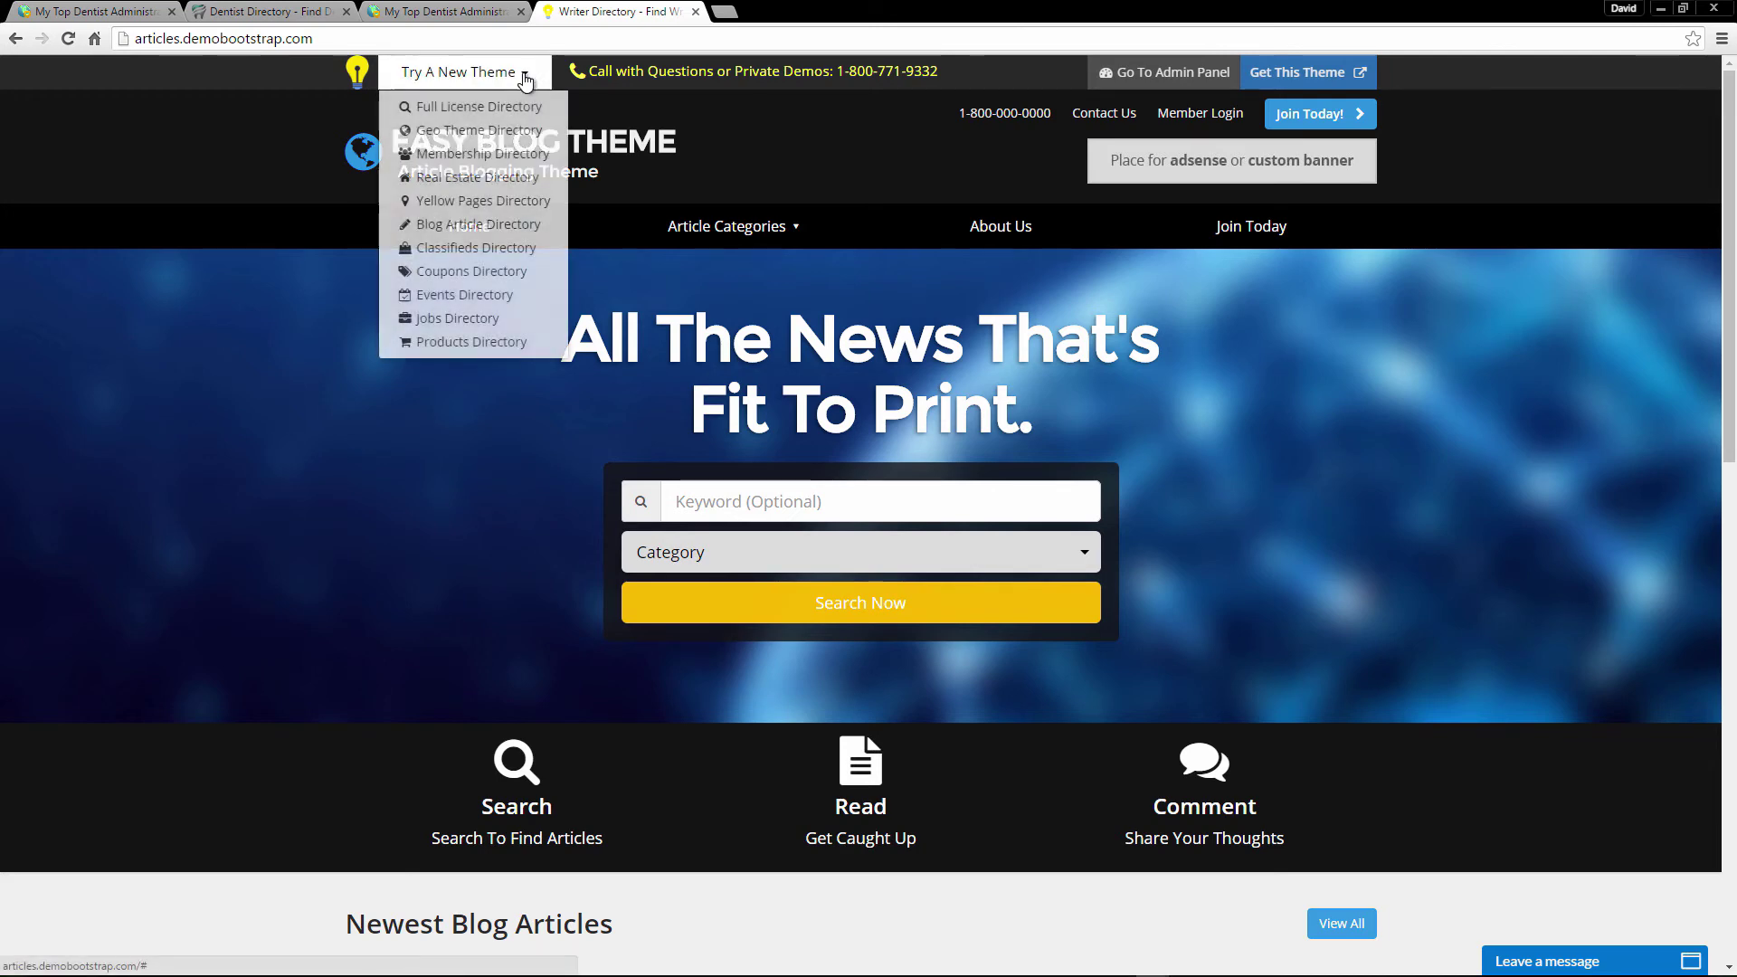
click(466, 295)
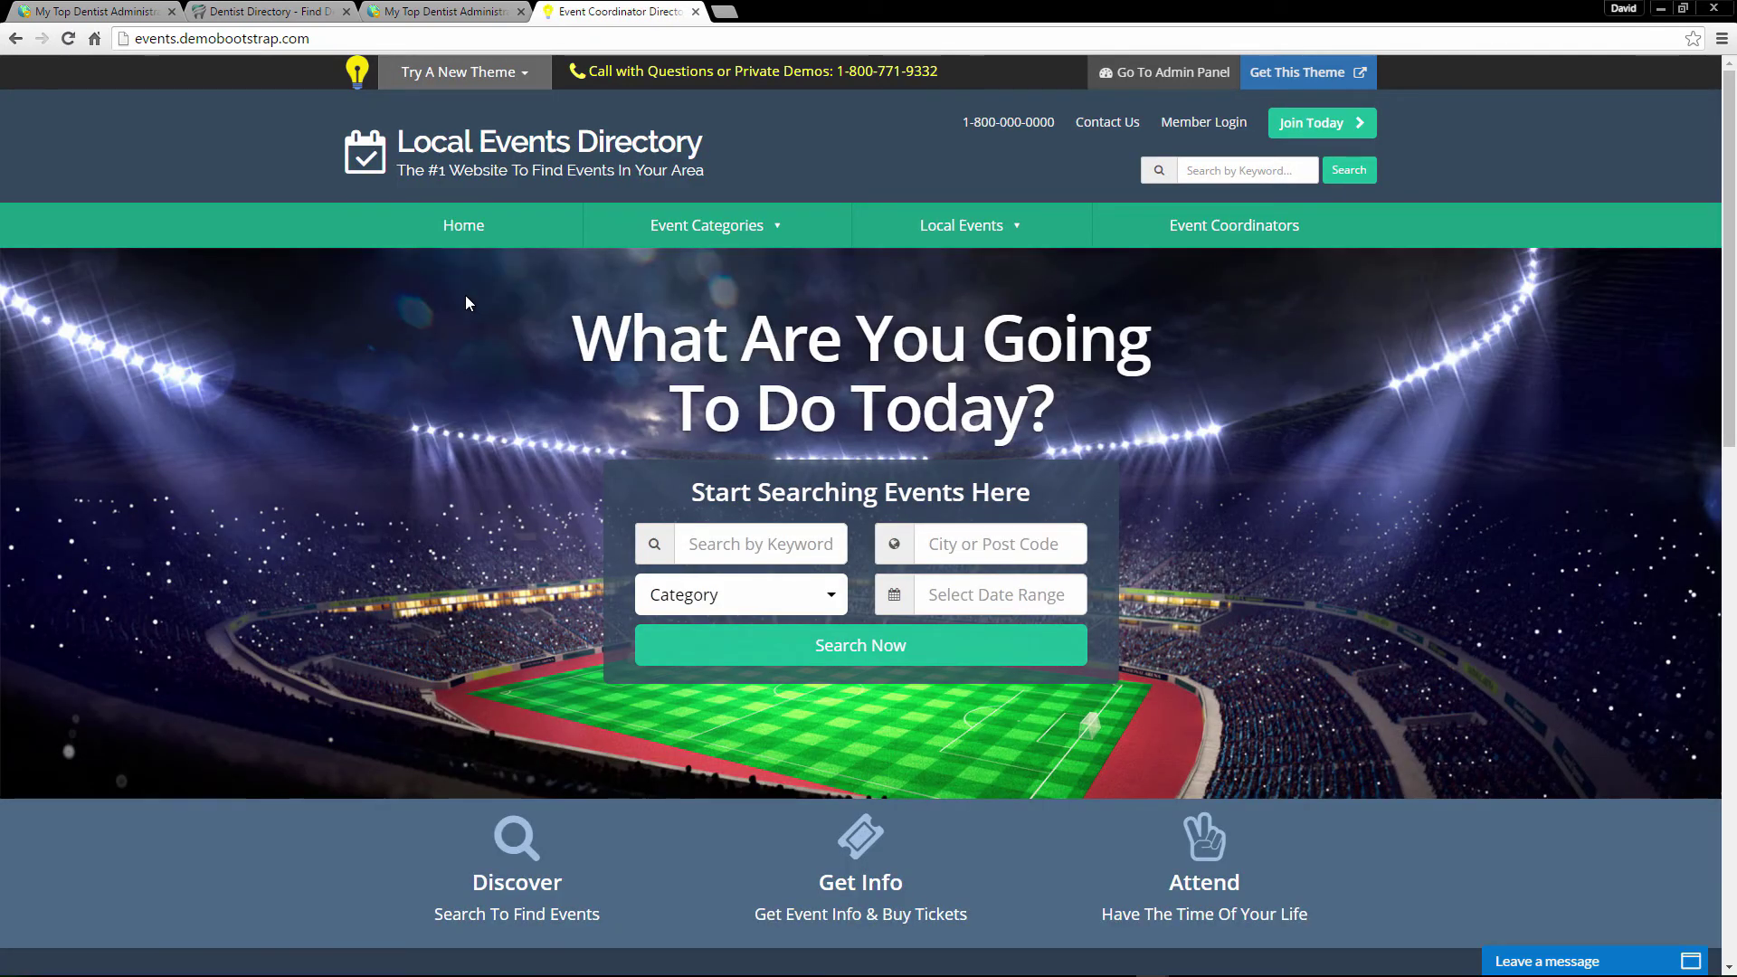
click(140, 10)
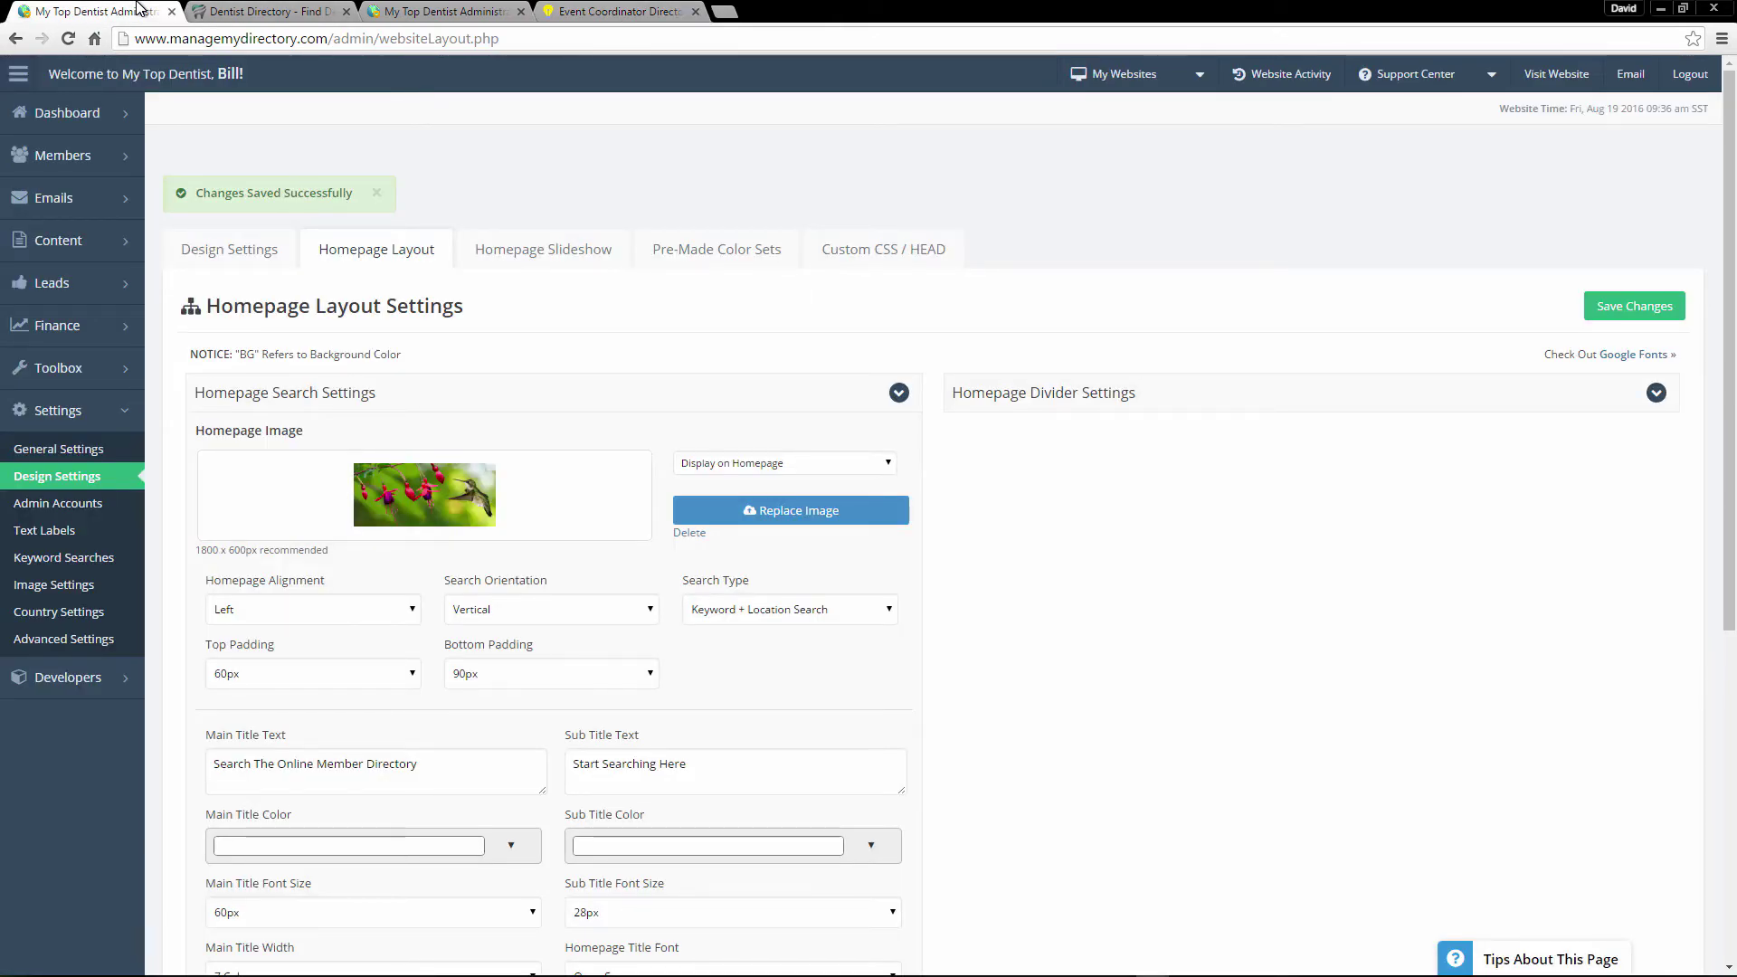
click(597, 11)
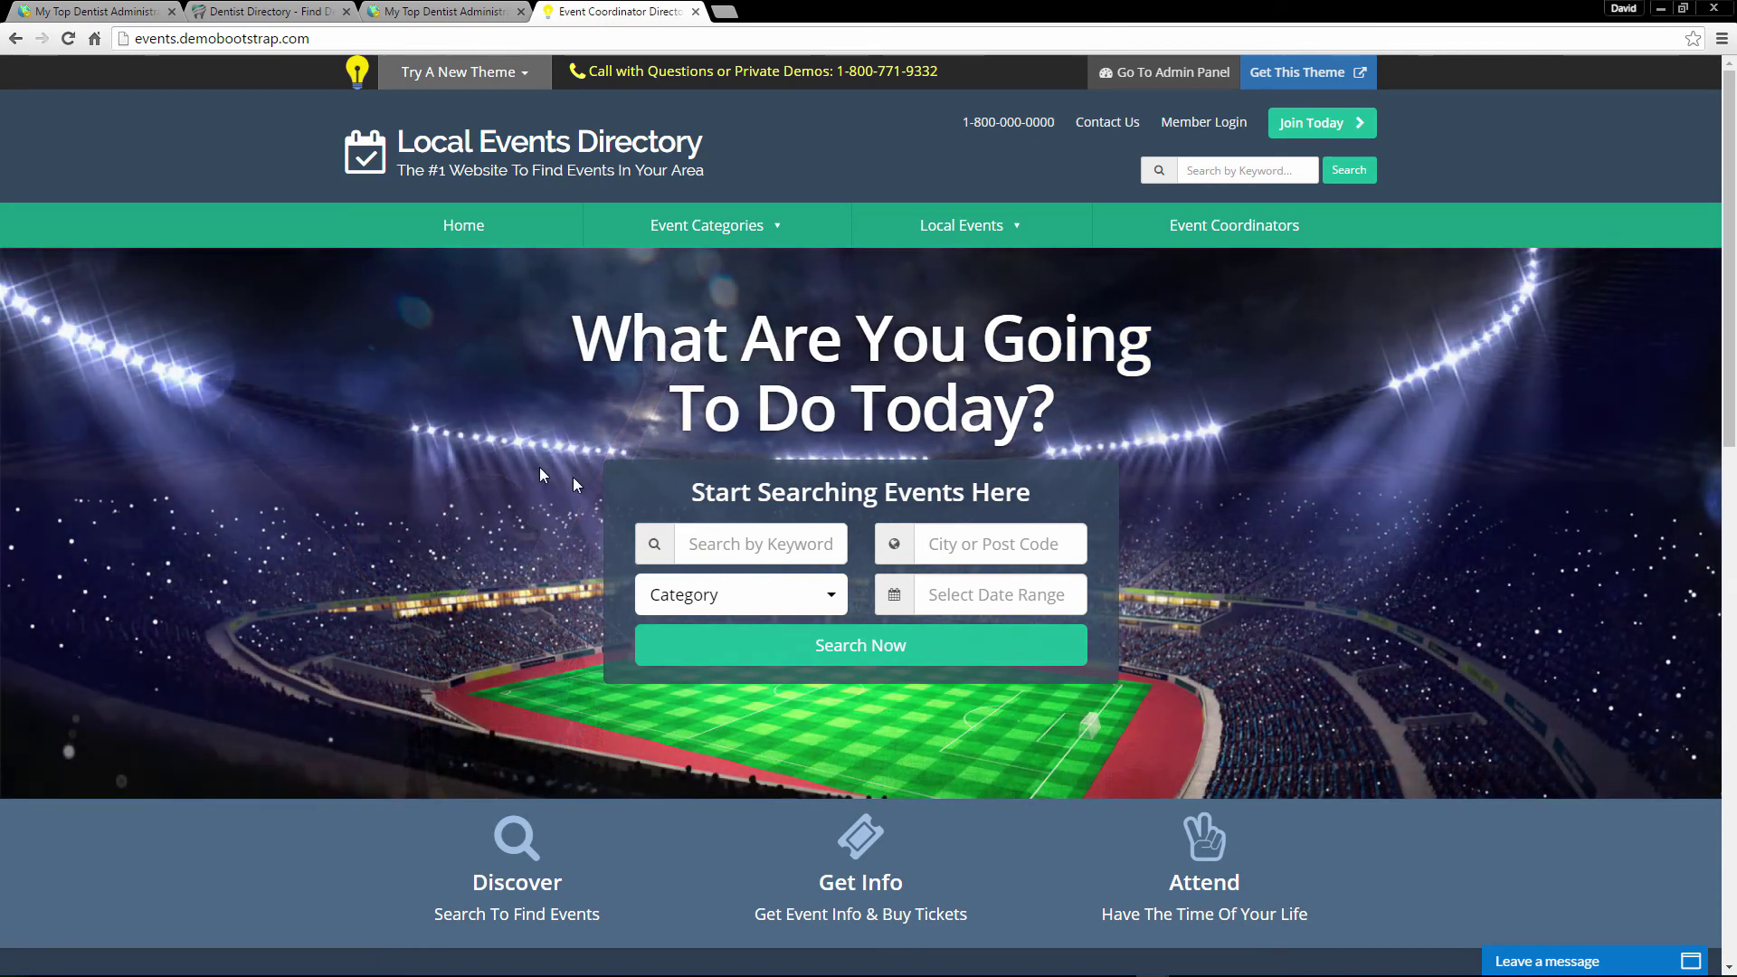
click(145, 12)
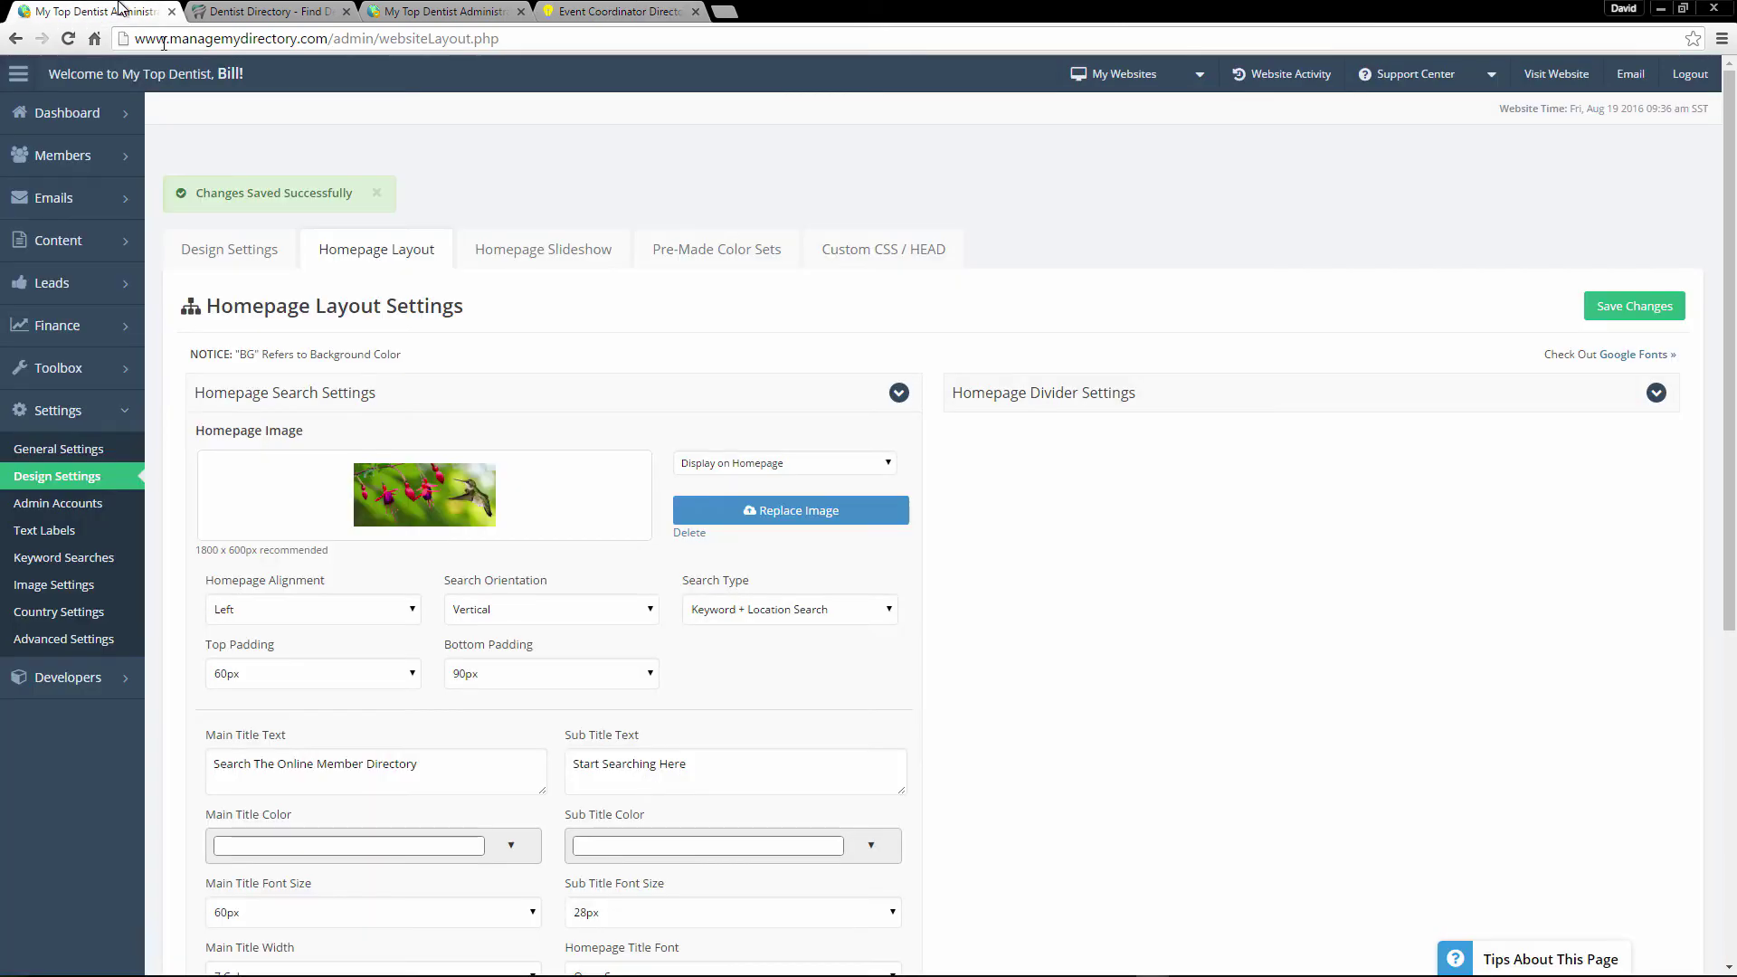
Leave Slide 3 enabled and set the homepage slideshow to Enable Slideshow
click(563, 264)
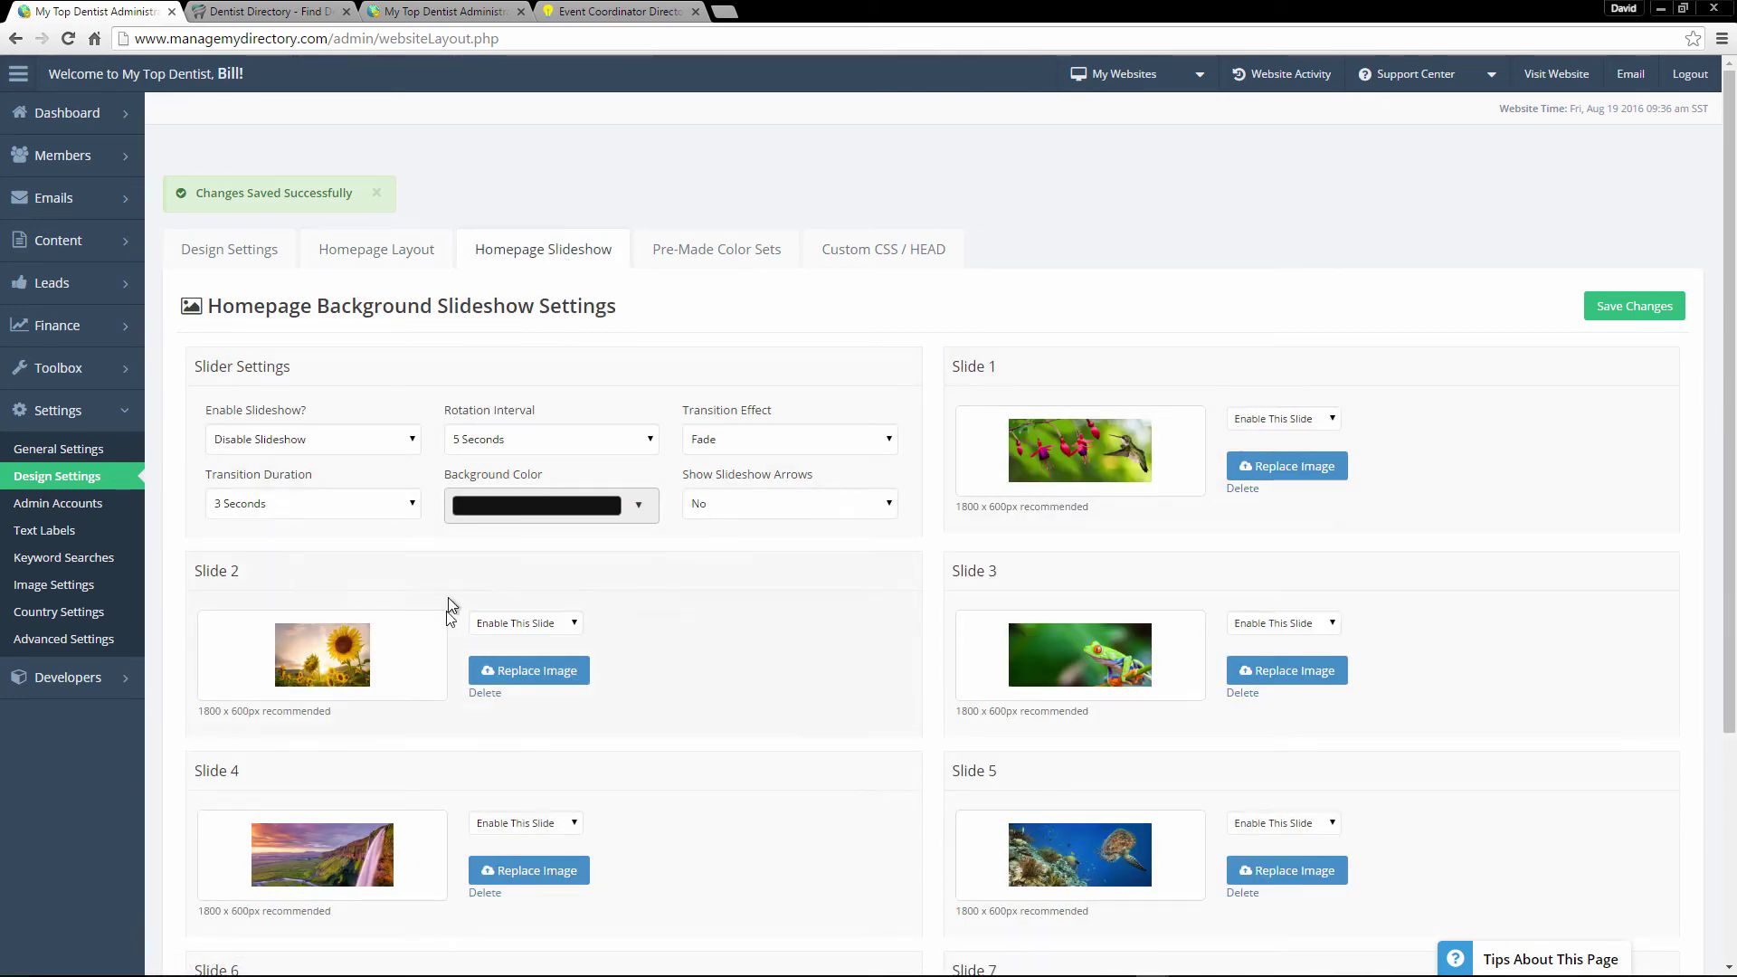
scroll(448, 602, down, 4)
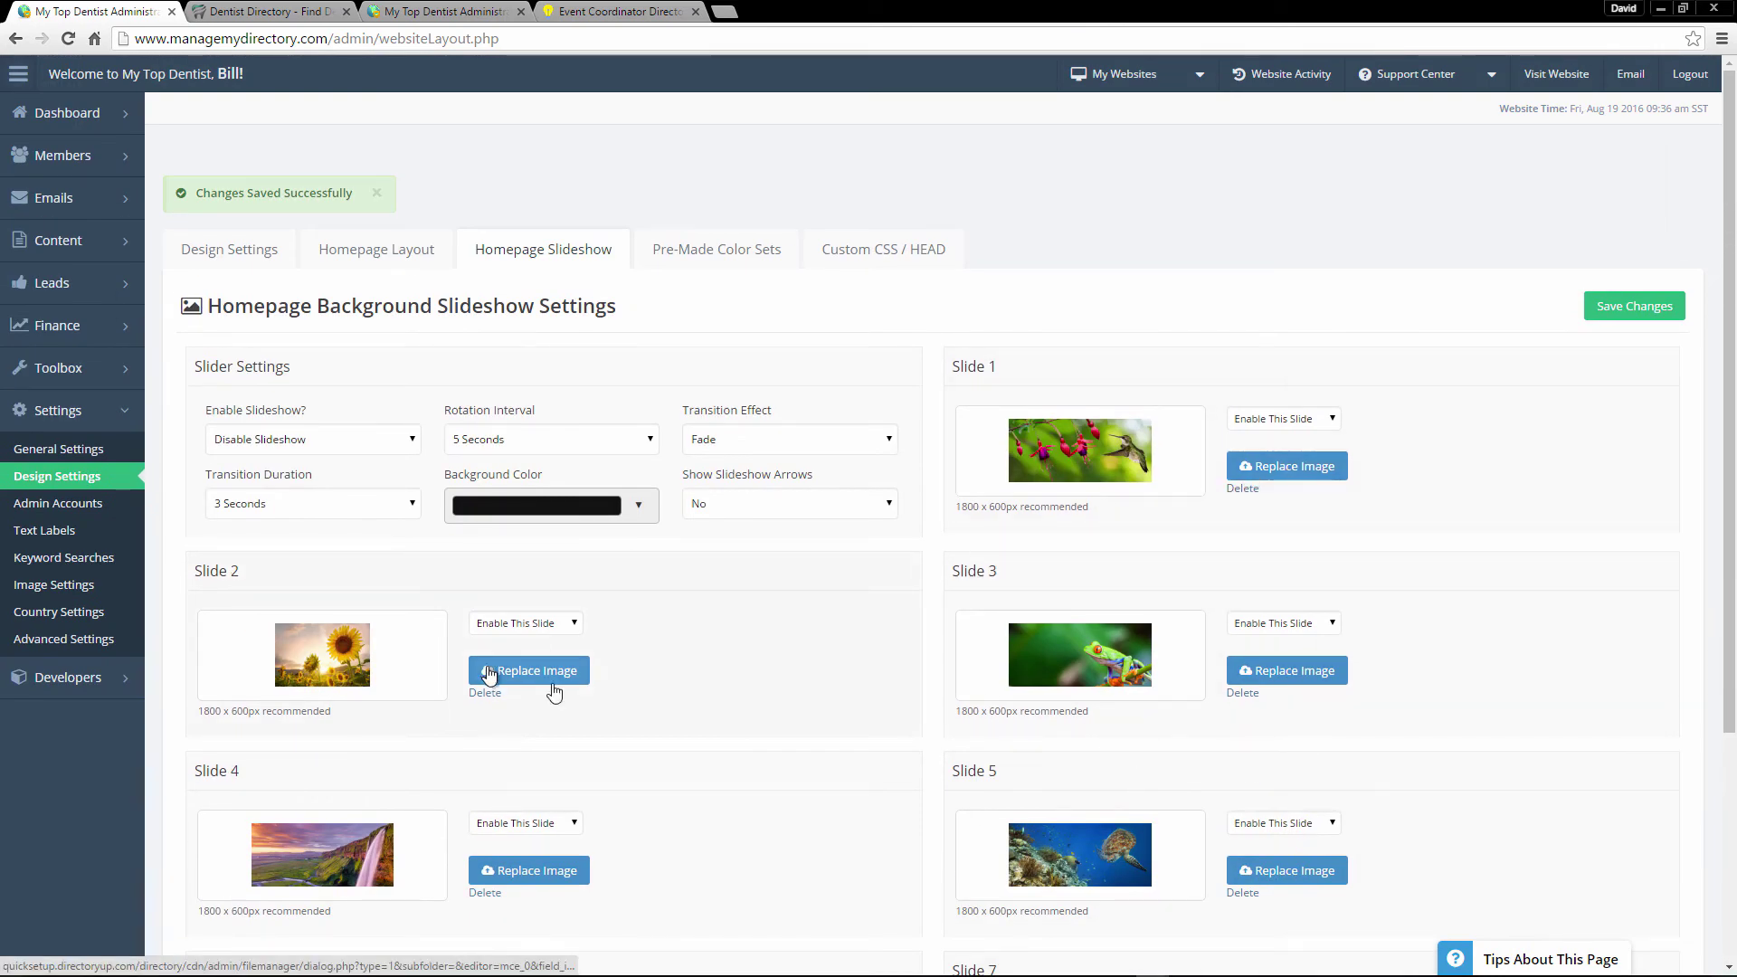
click(1313, 623)
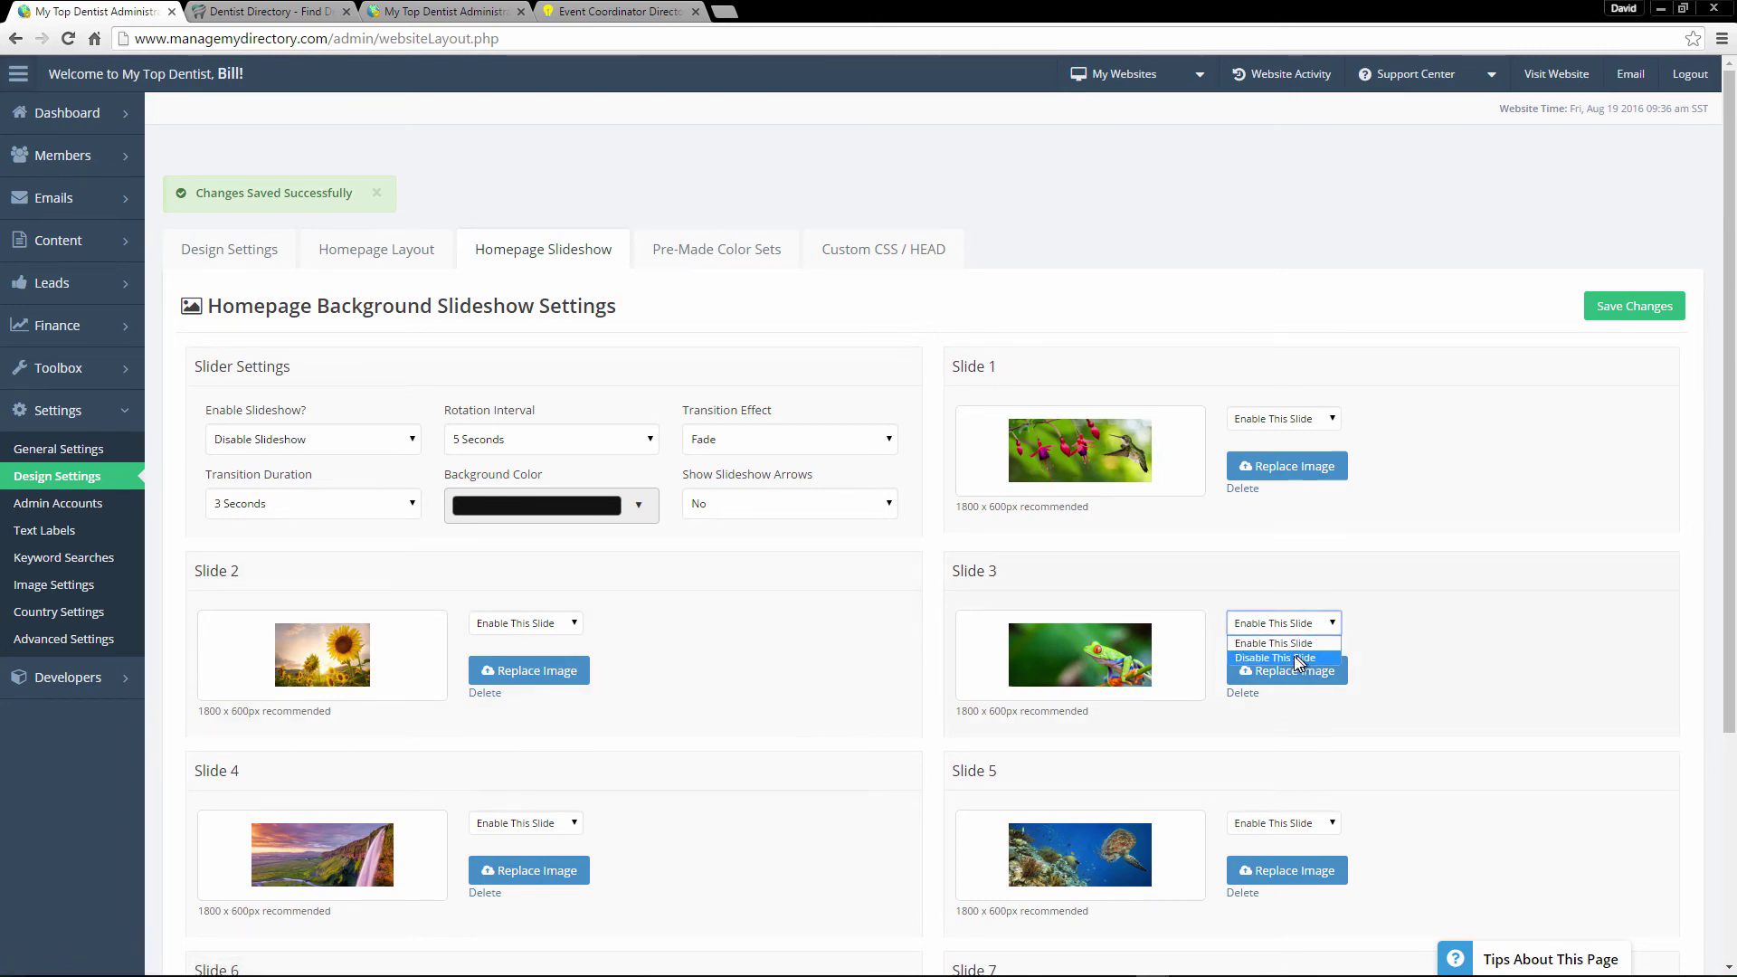
click(1496, 644)
click(403, 440)
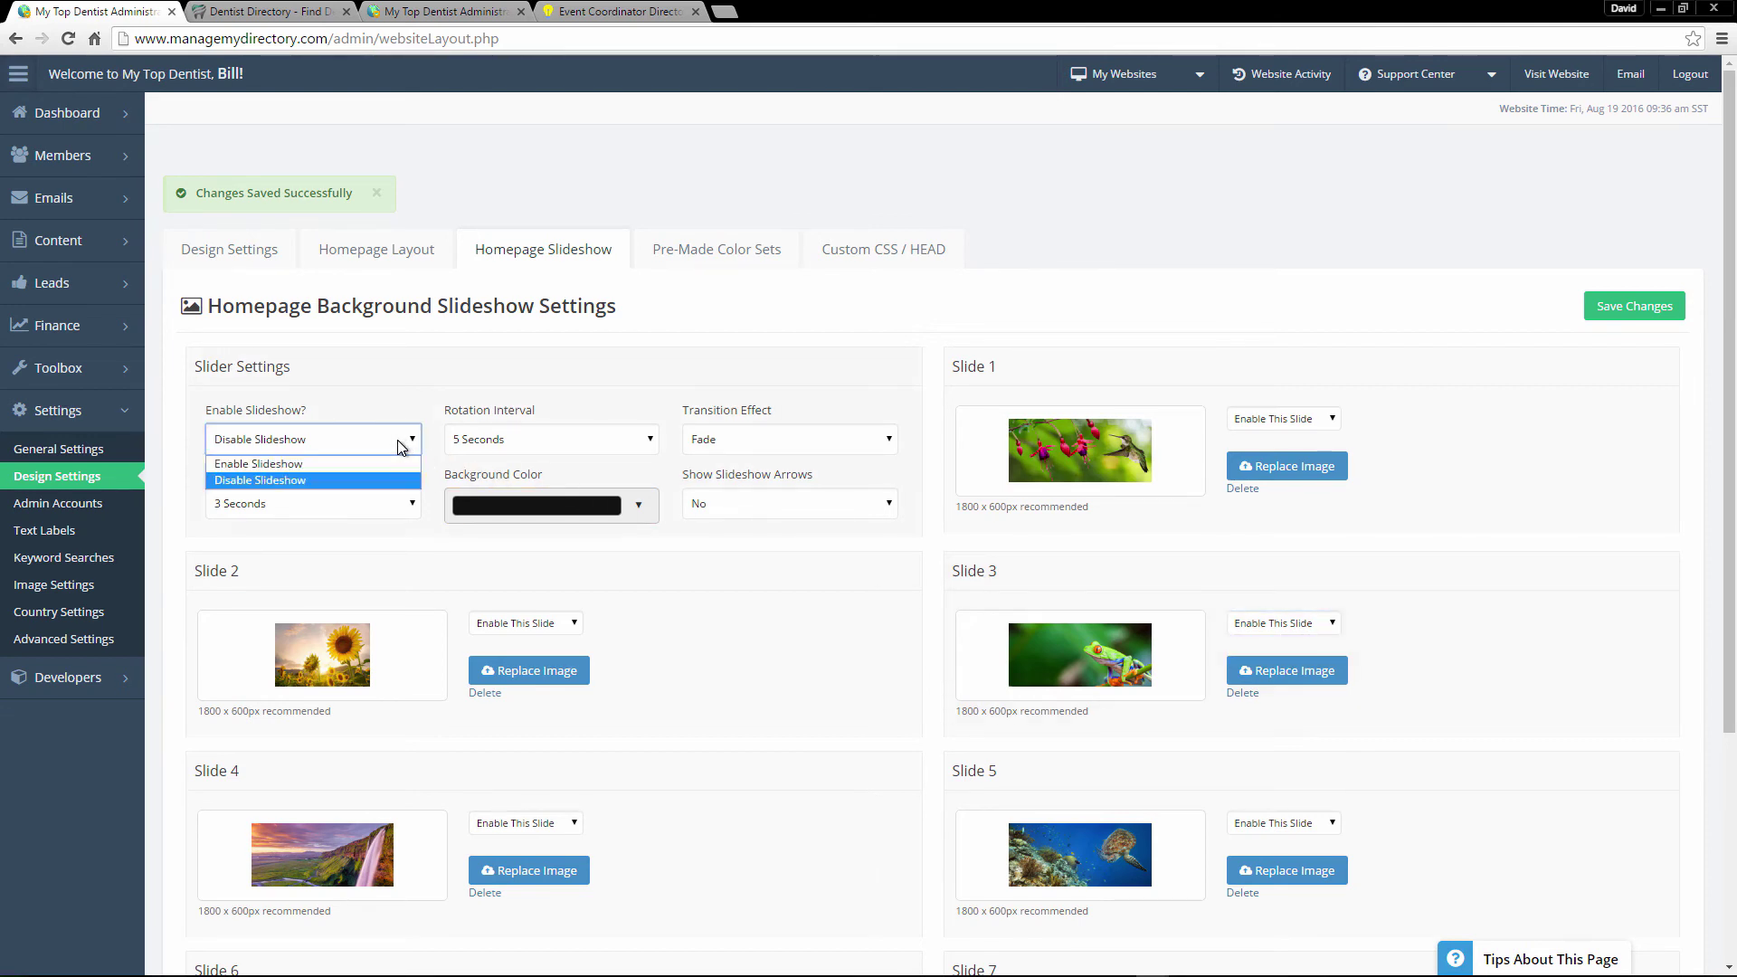
click(238, 467)
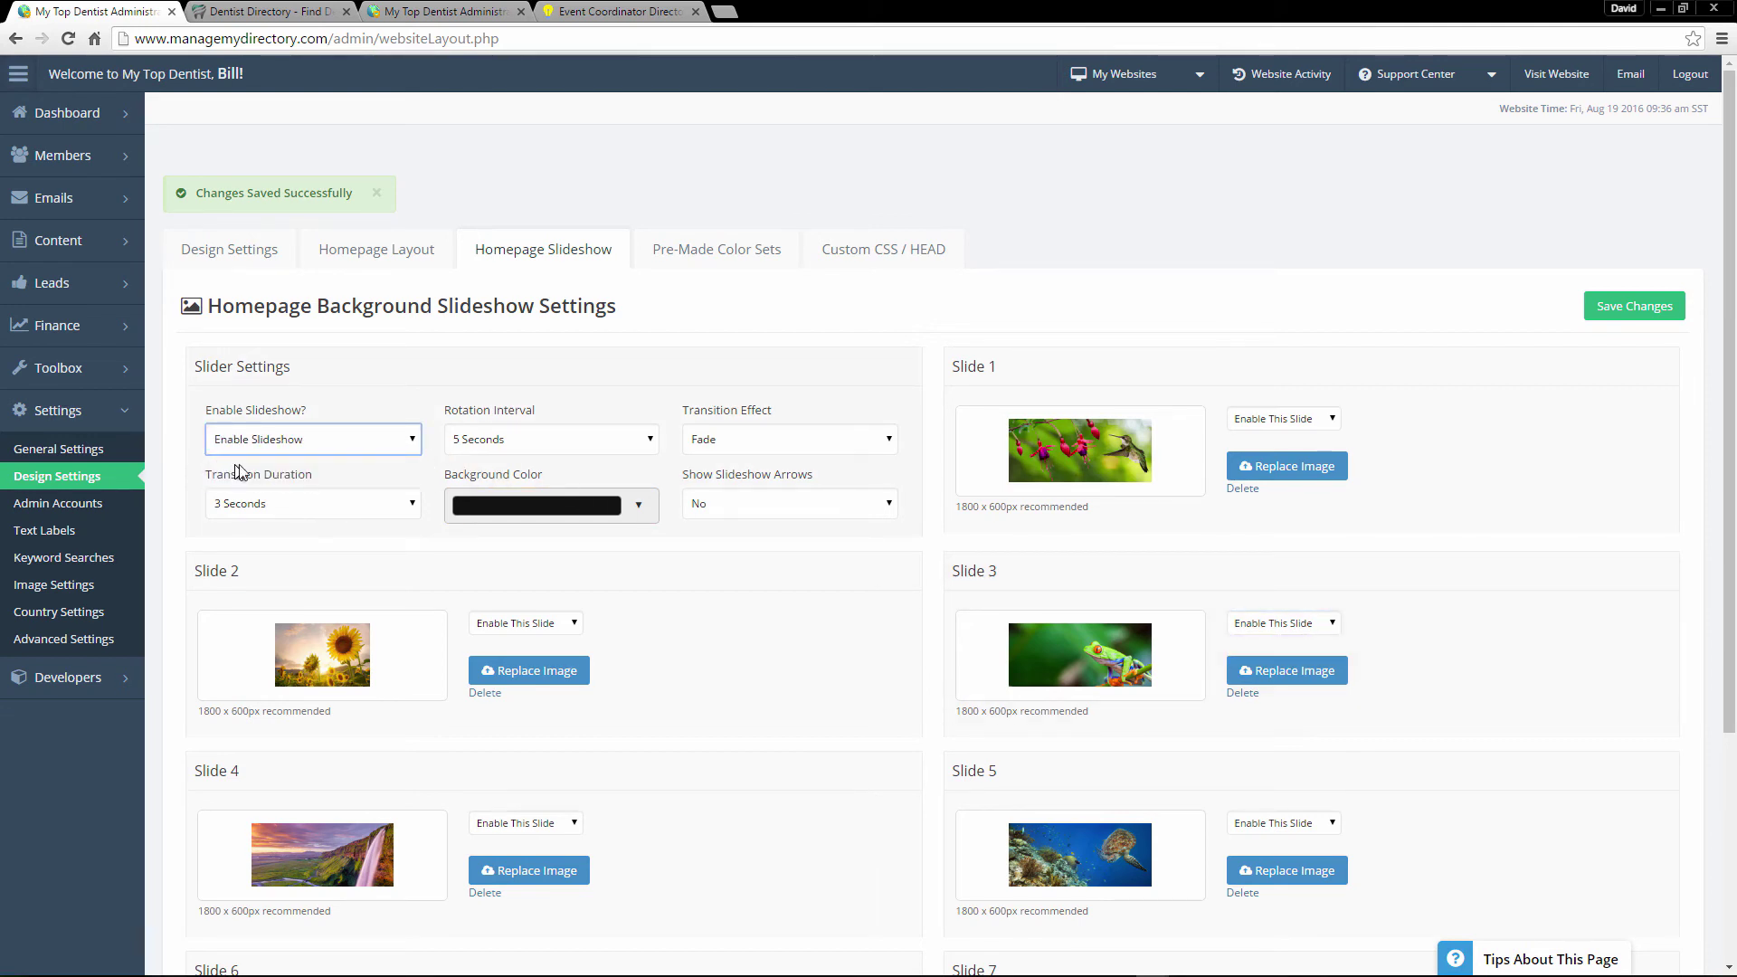
Review slideshow interval and effect, keep duration at 3 Seconds, then open Custom CSS / HEAD
click(563, 450)
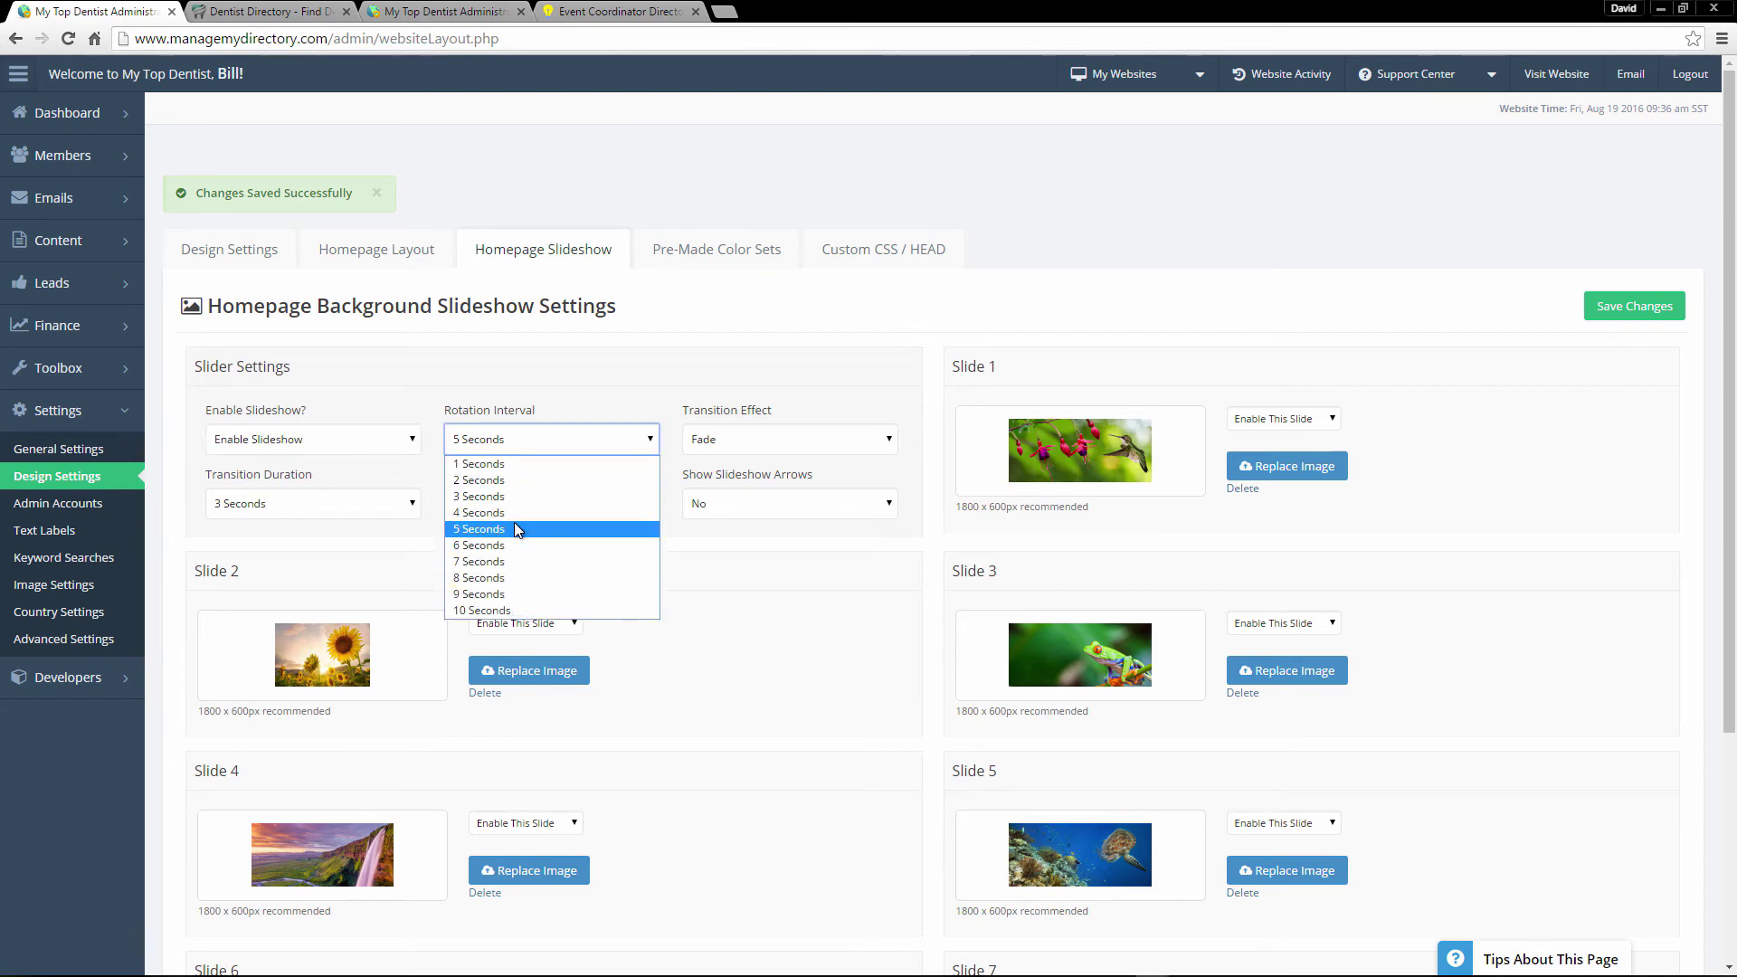
click(740, 438)
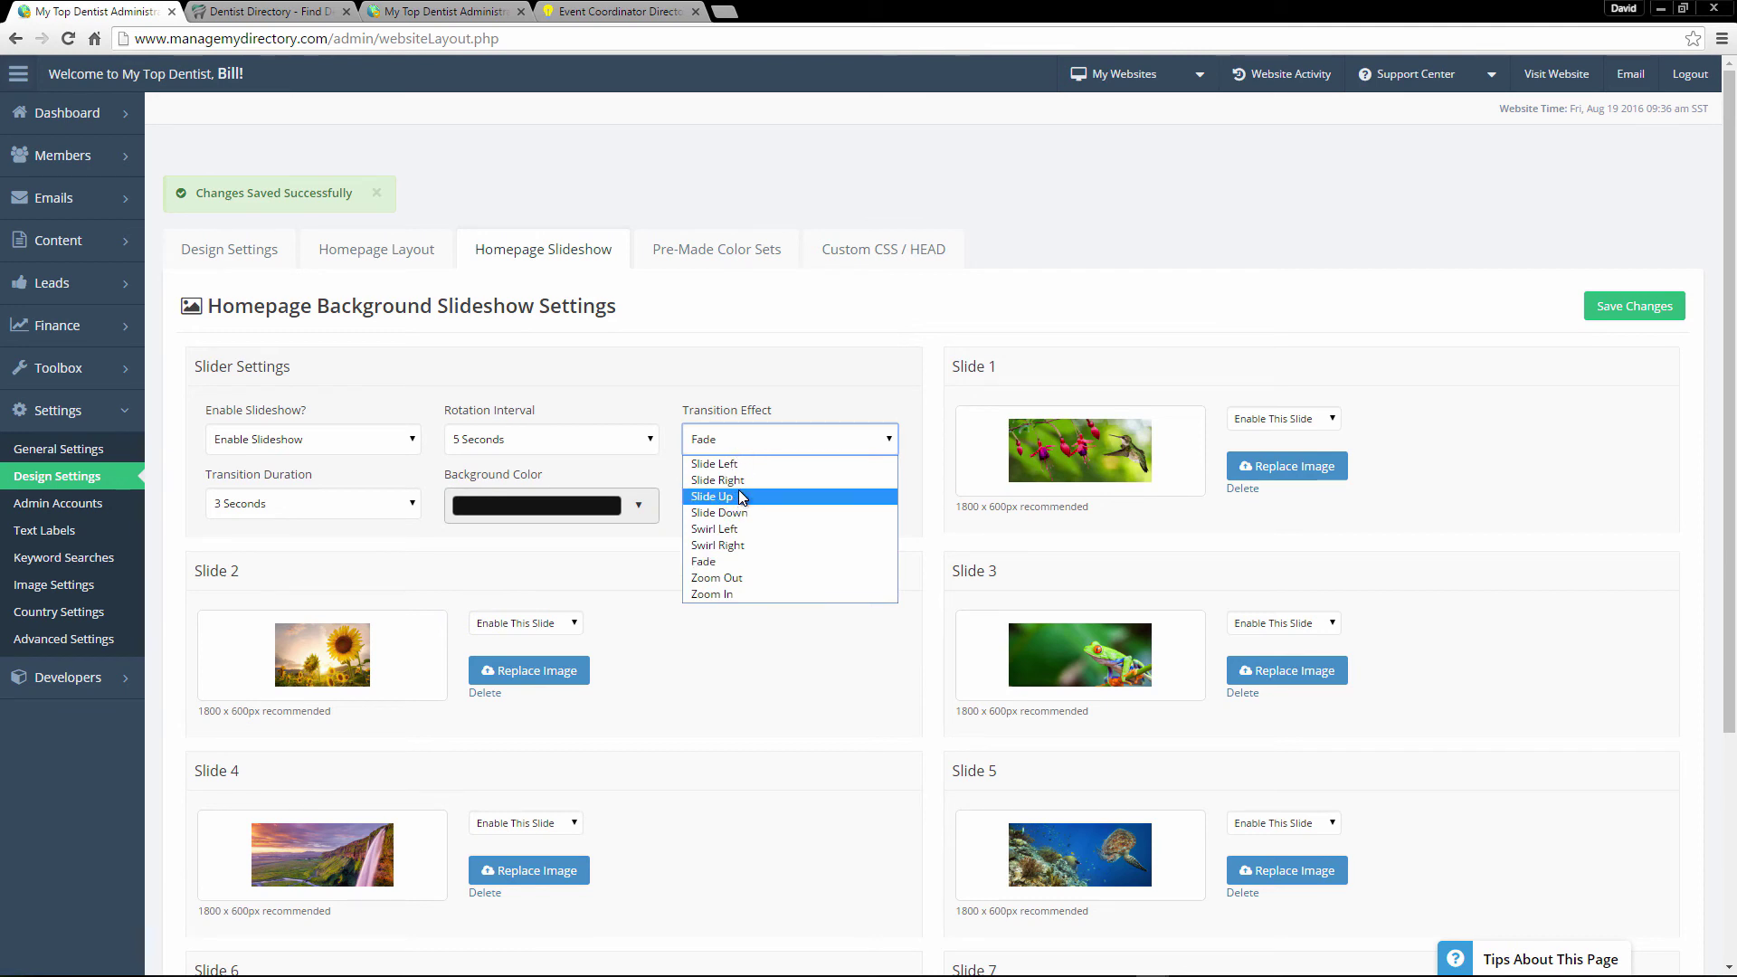
click(318, 503)
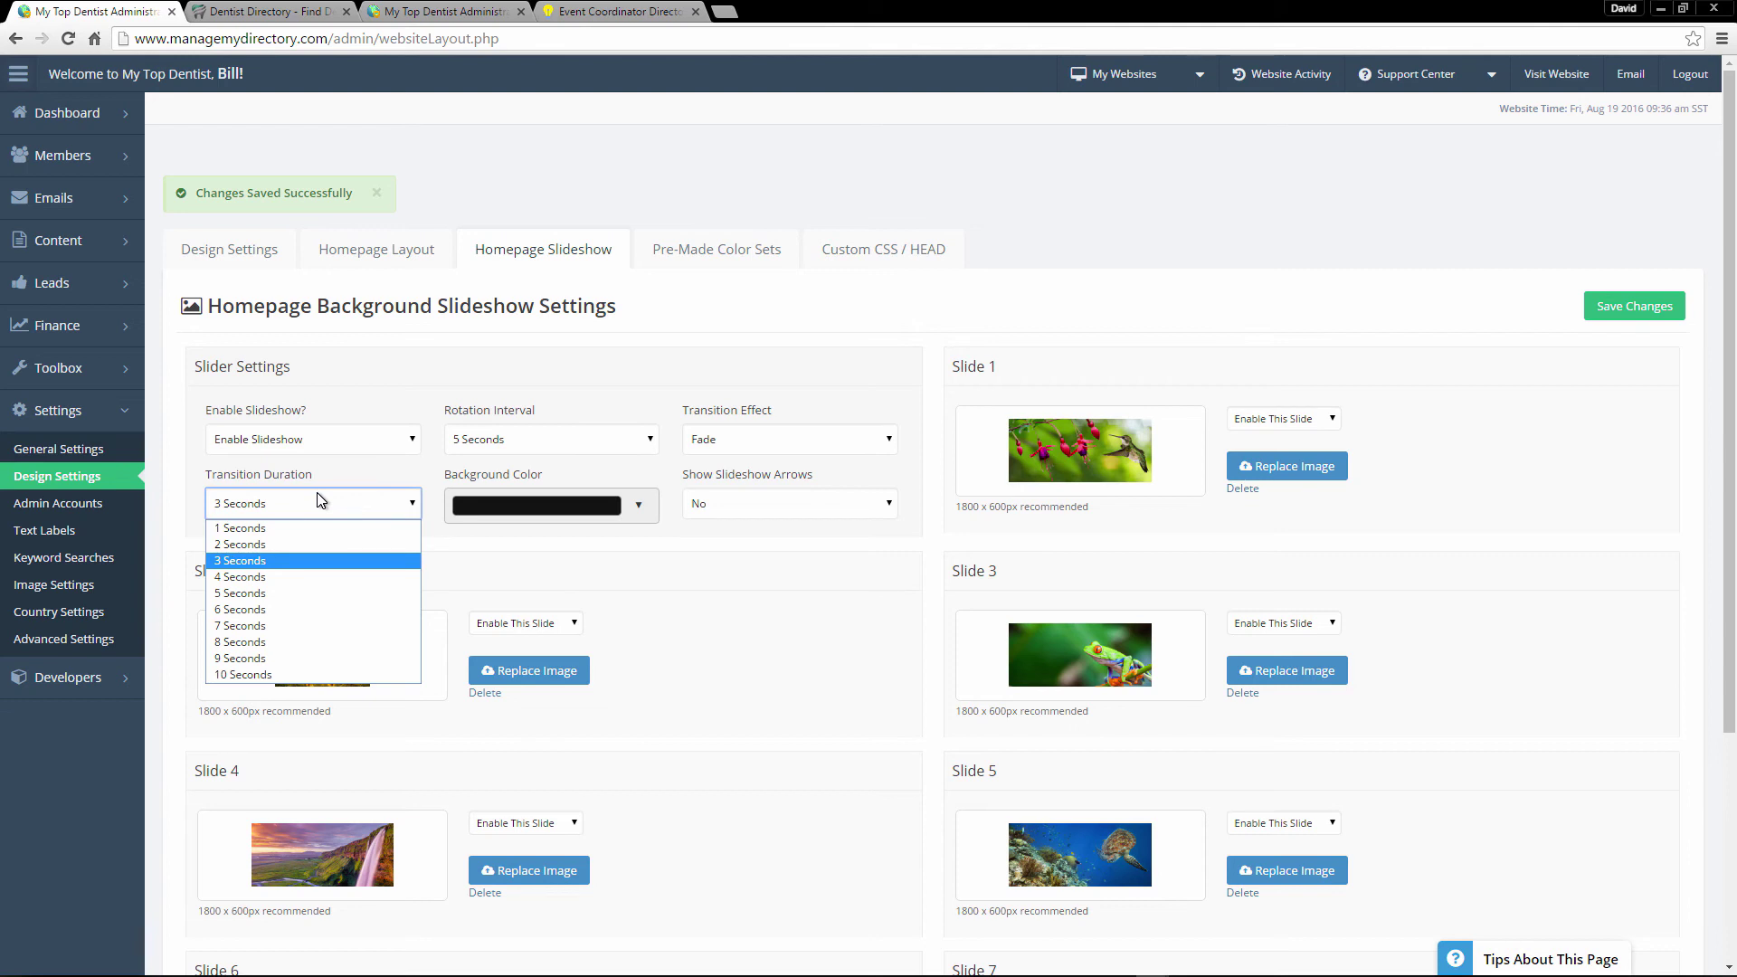
click(786, 530)
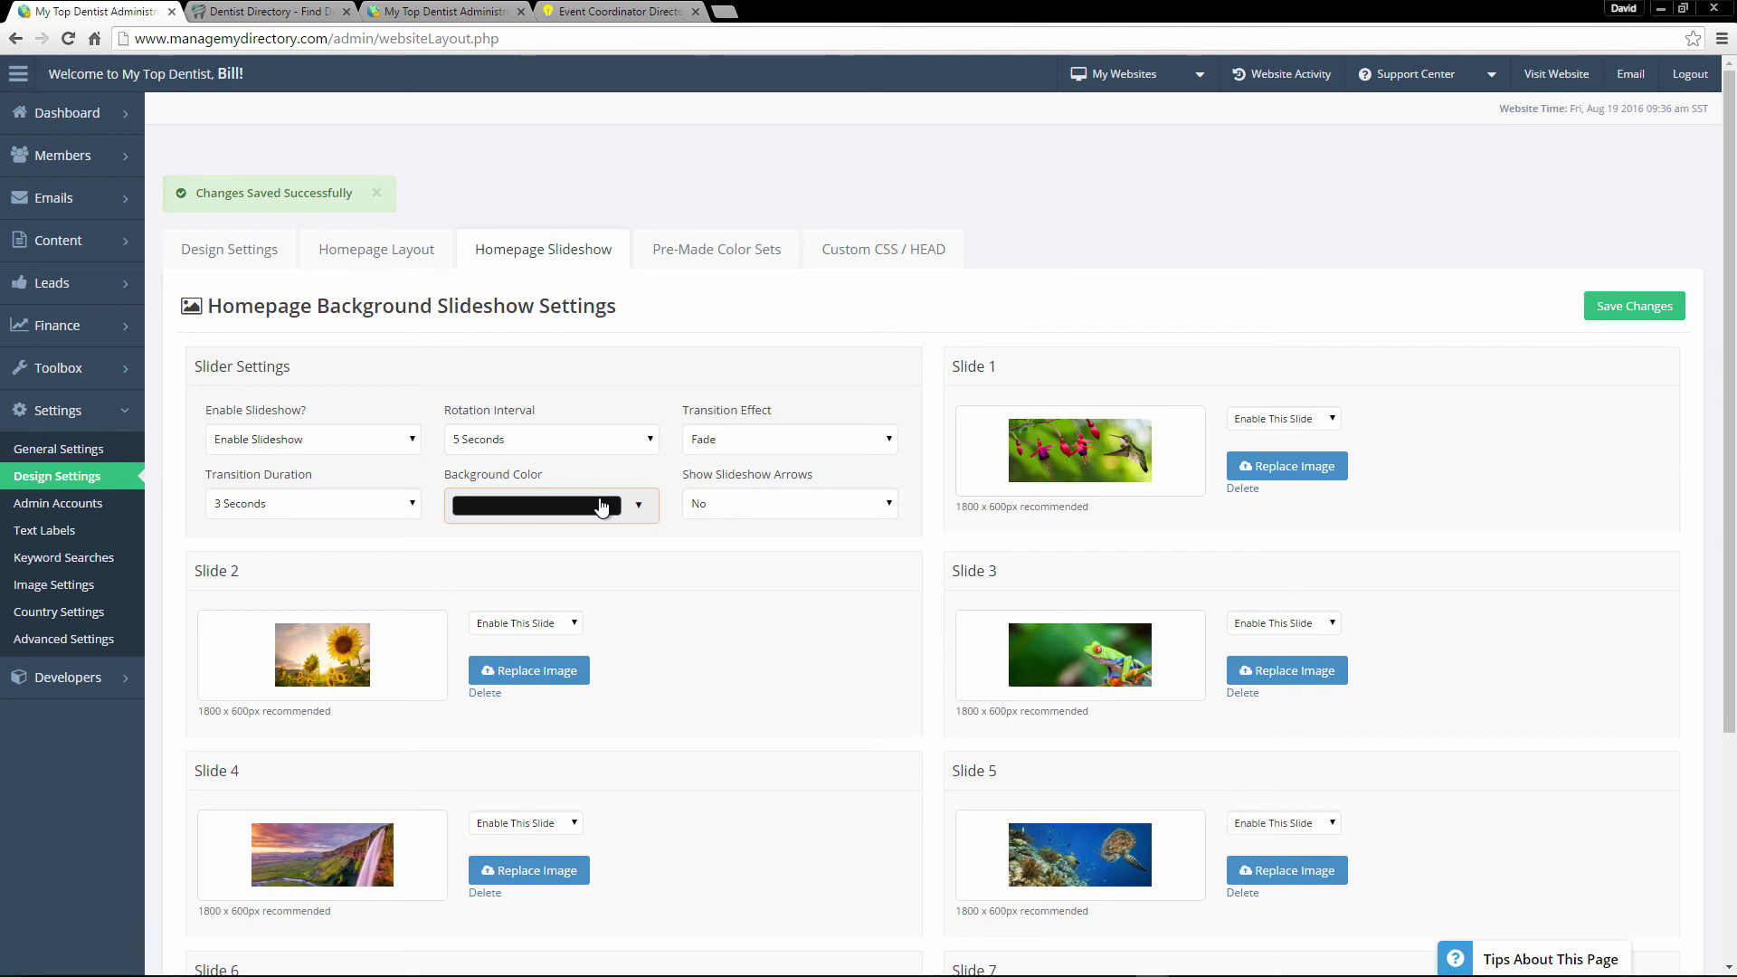
click(901, 263)
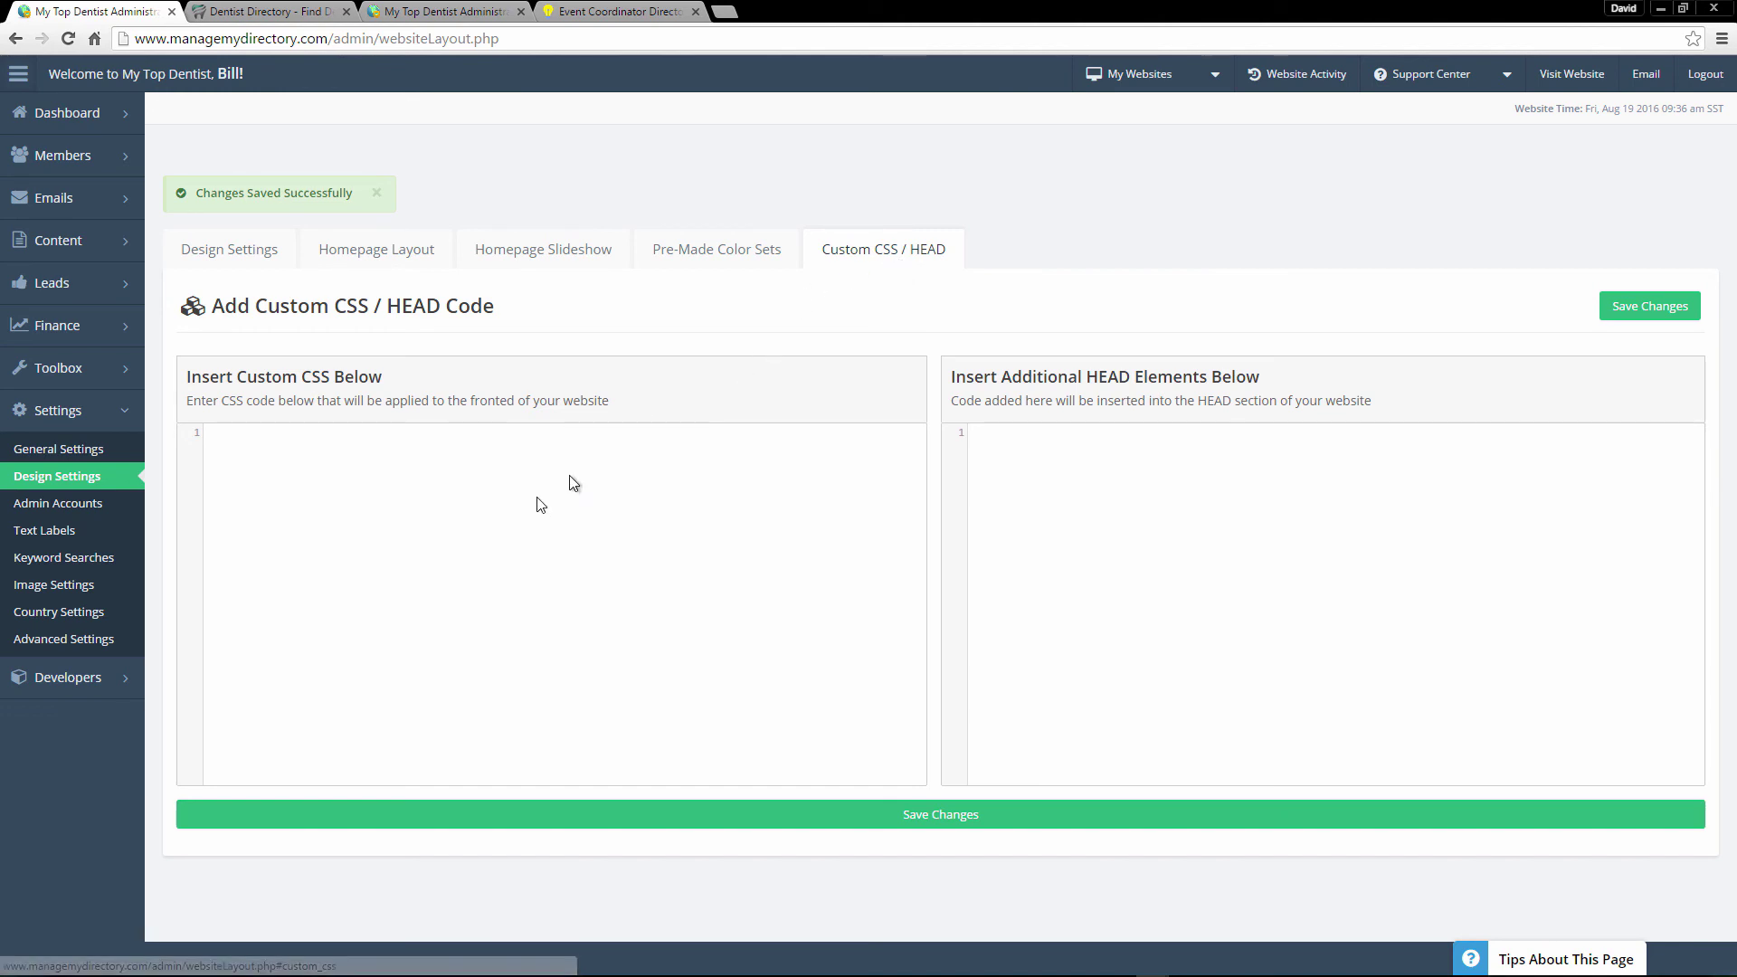
click(570, 531)
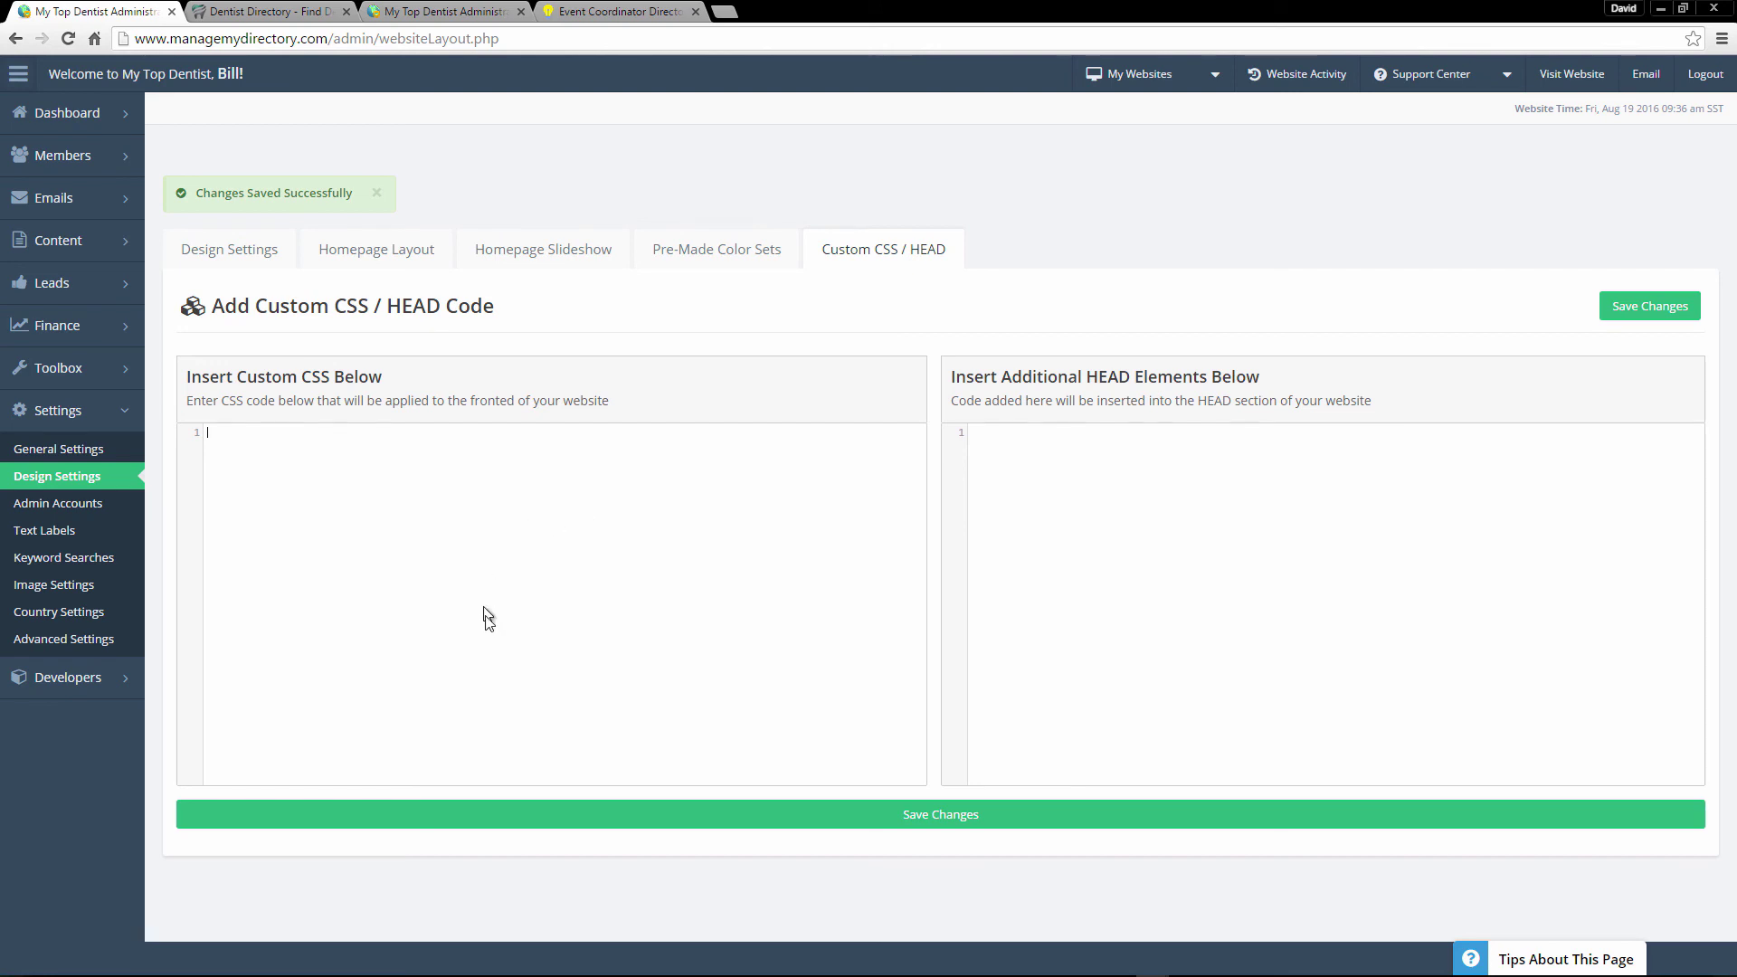
click(1214, 575)
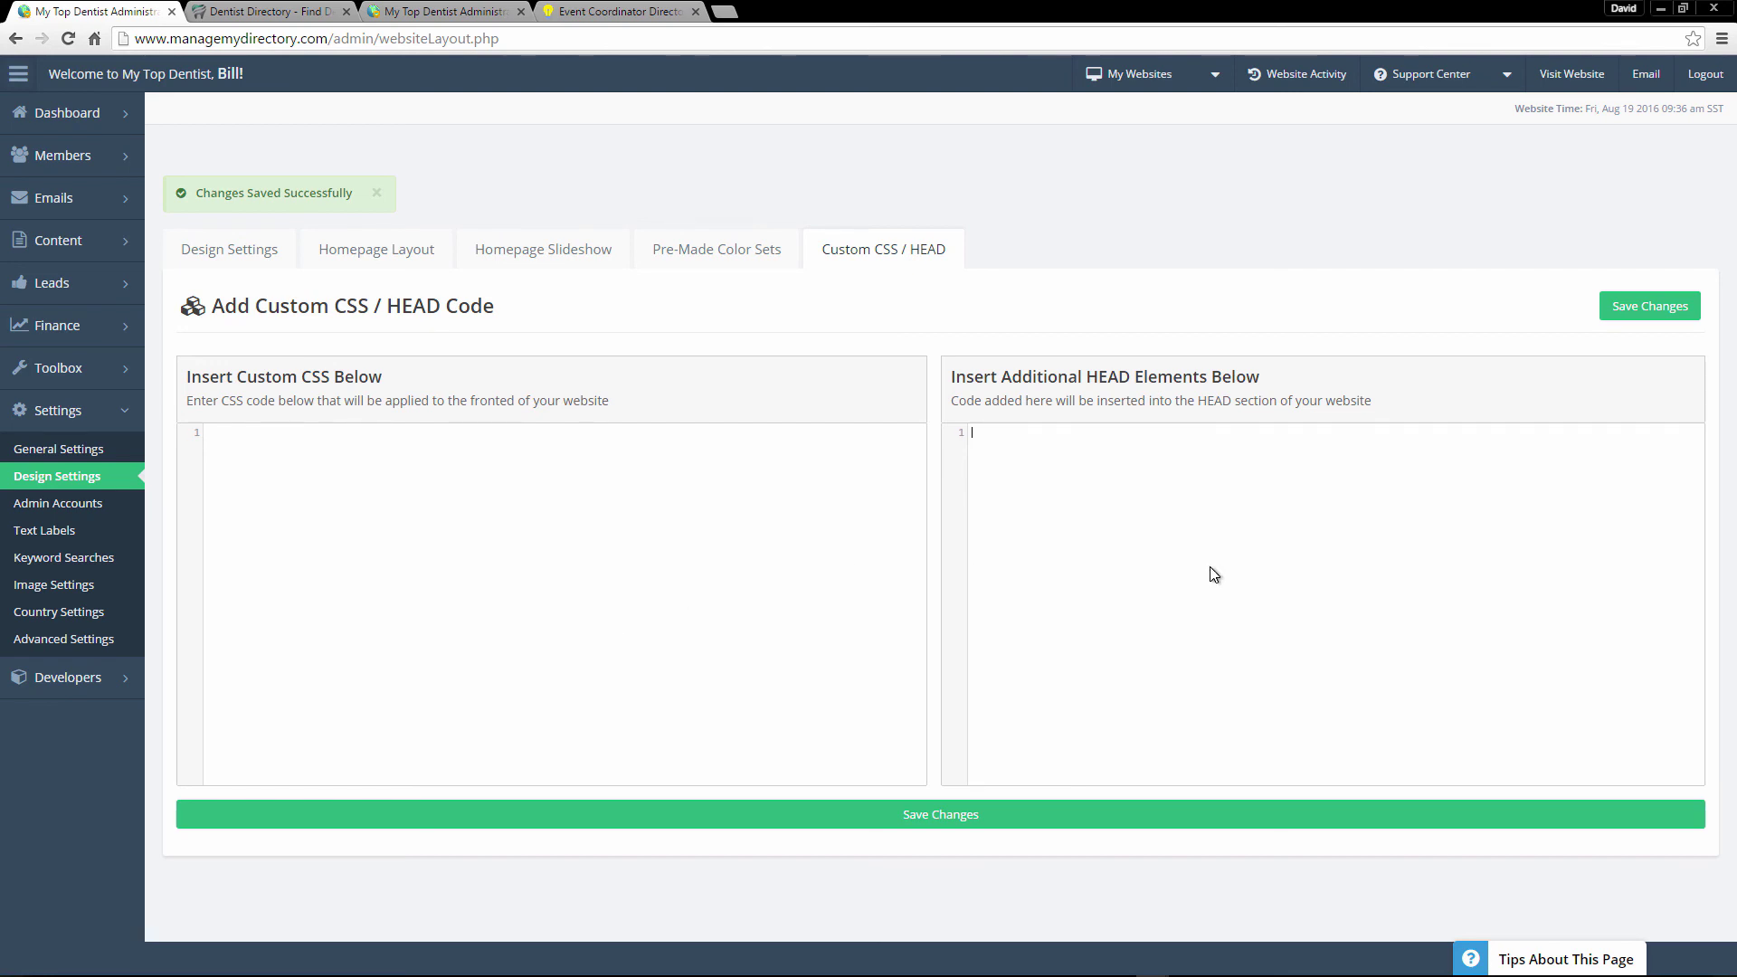